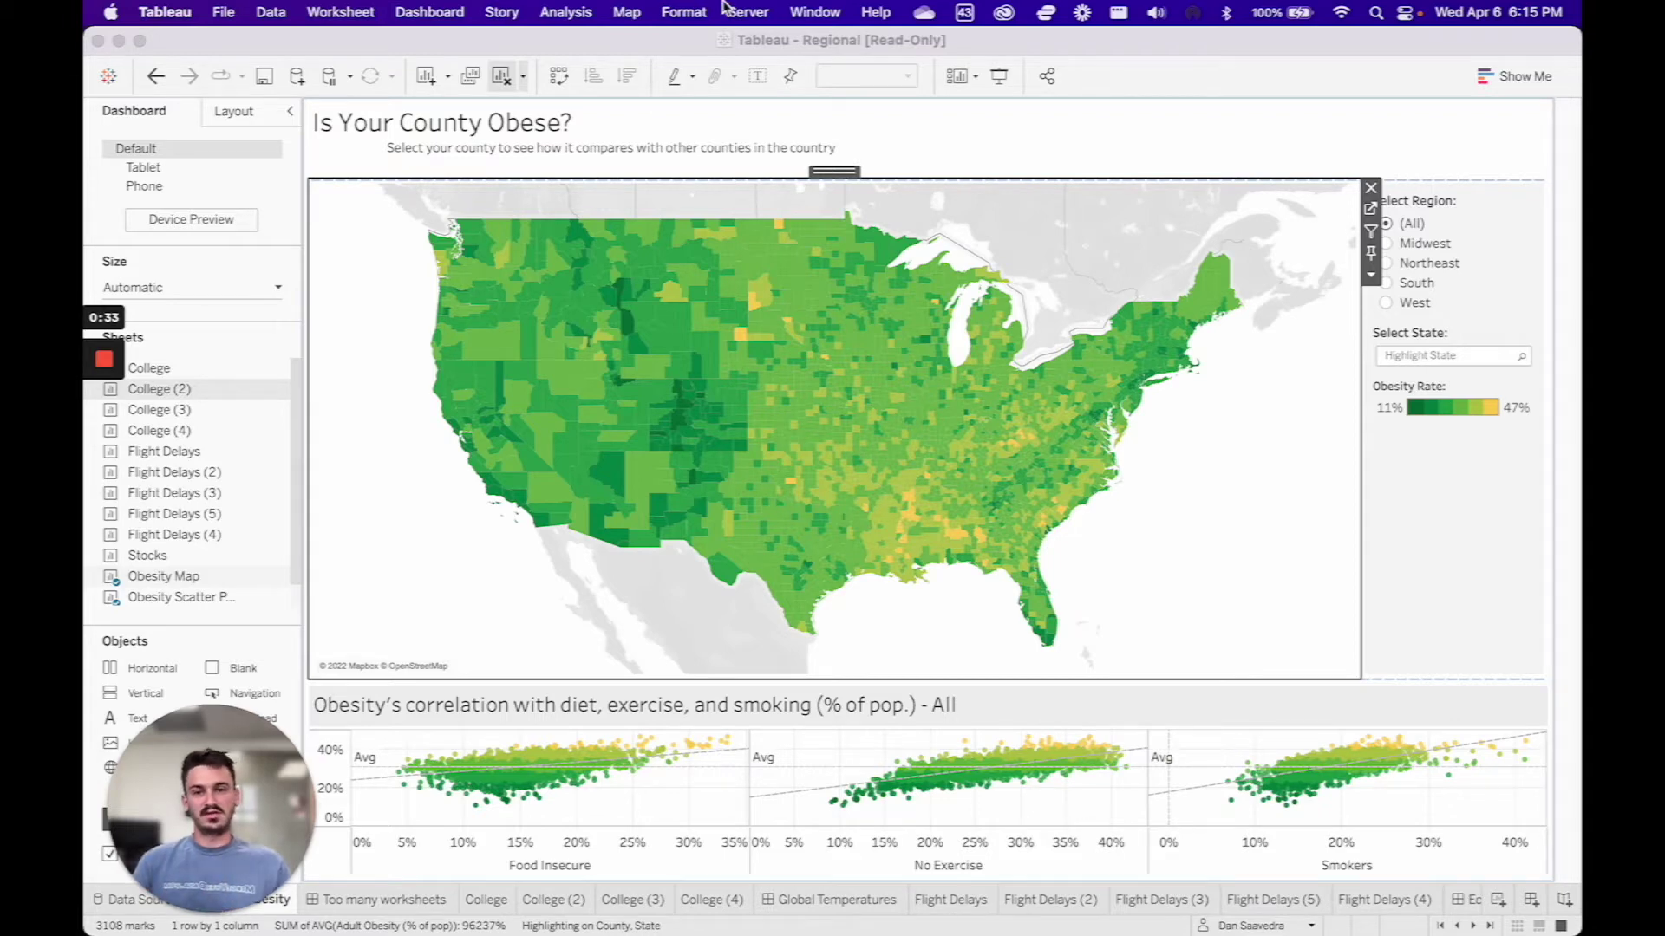
# Step: Run the workbook optimizer from the Server menu, showing 7 of 12 checks passed
pyautogui.click(751, 12)
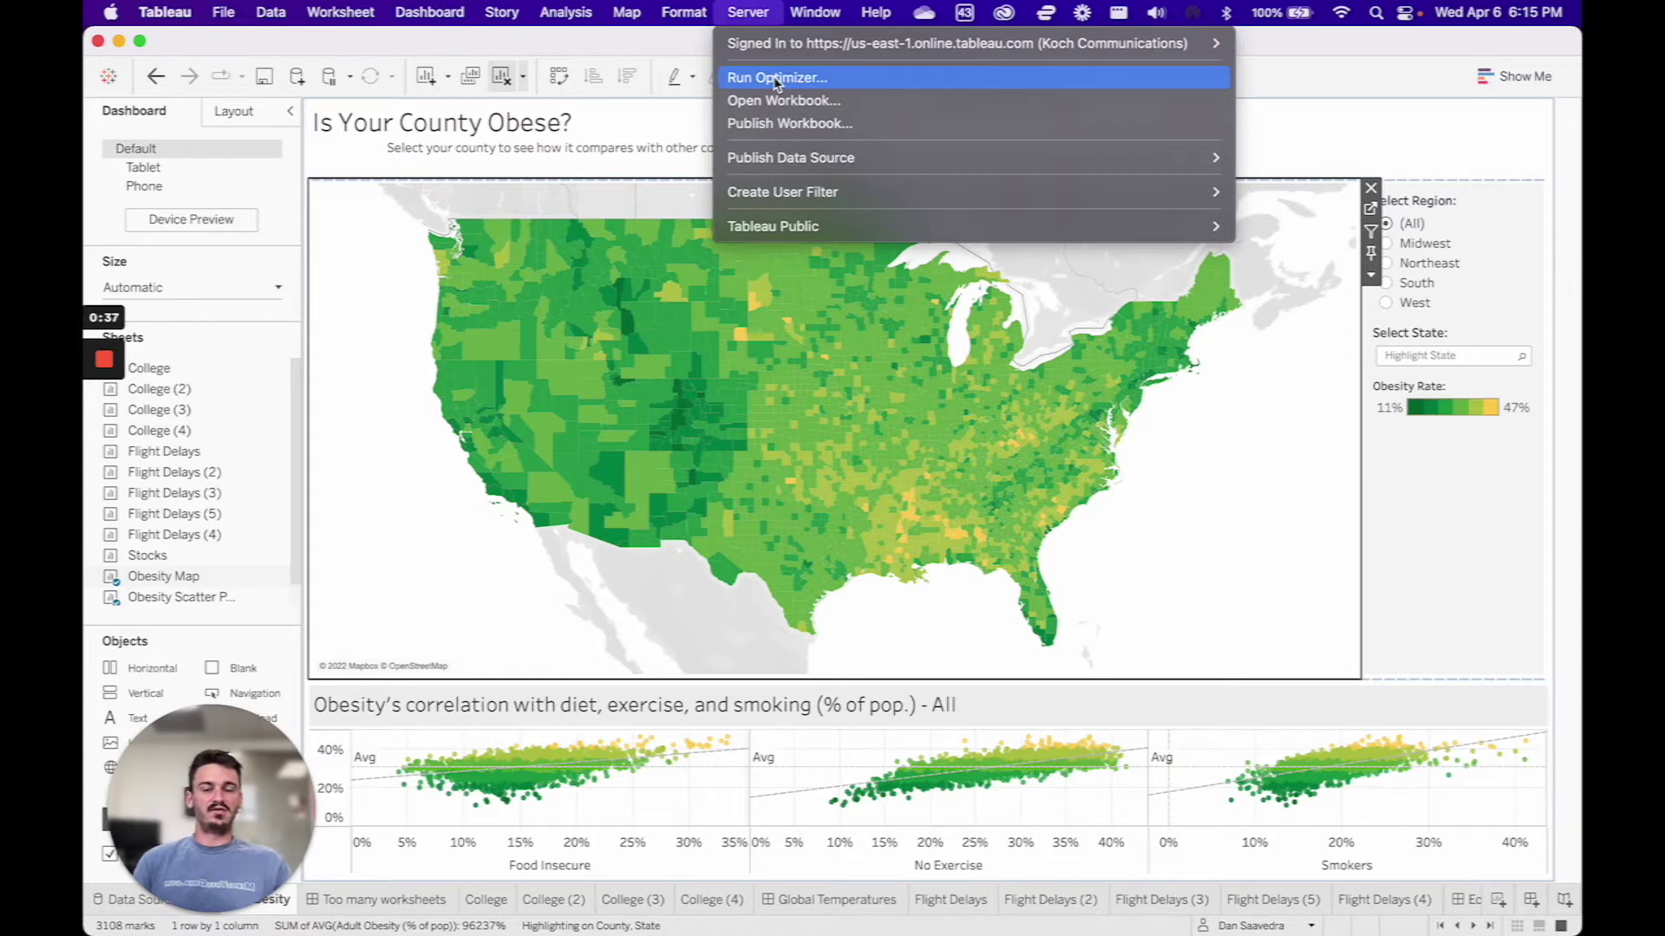
pyautogui.click(751, 12)
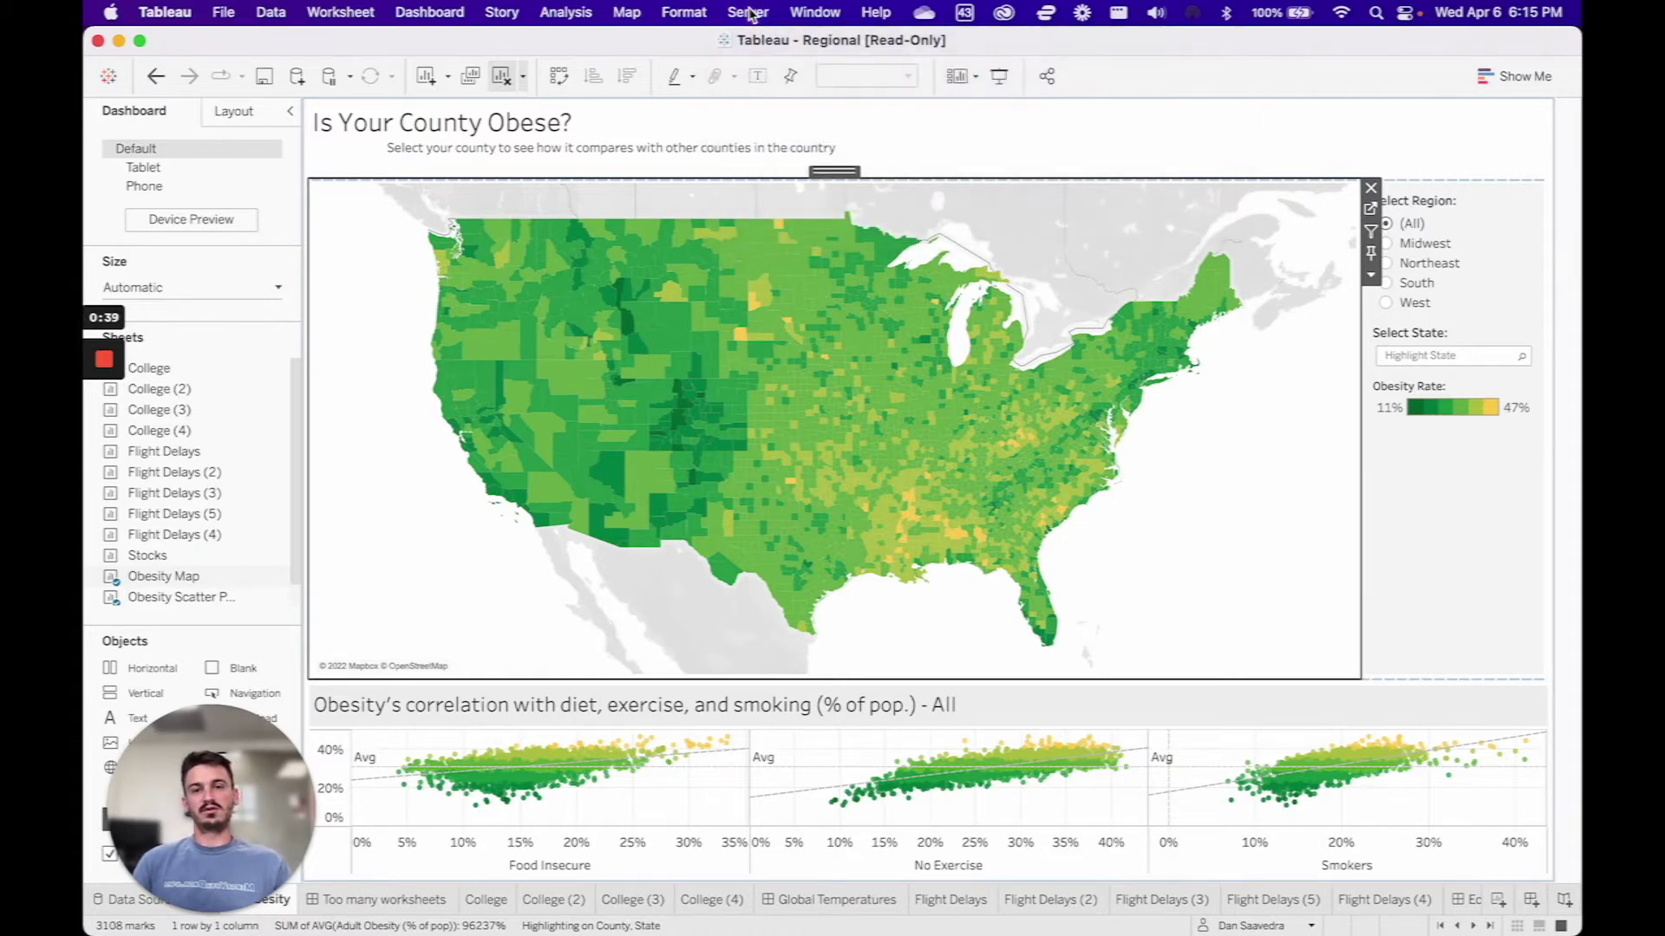
pyautogui.click(749, 12)
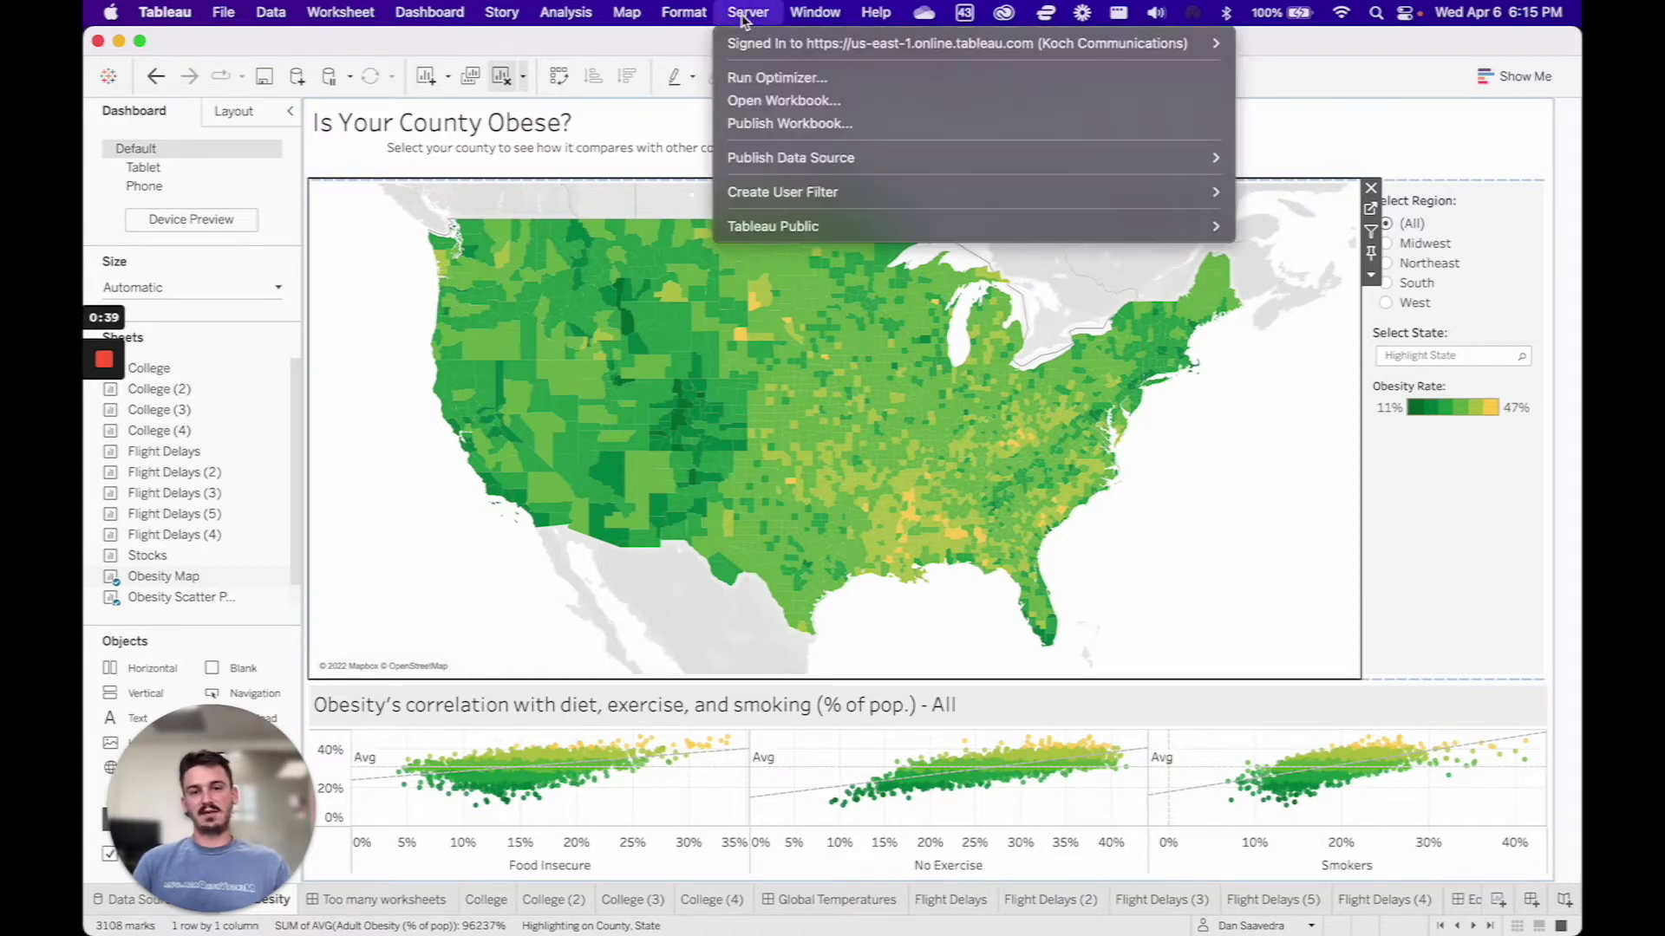
pyautogui.click(794, 83)
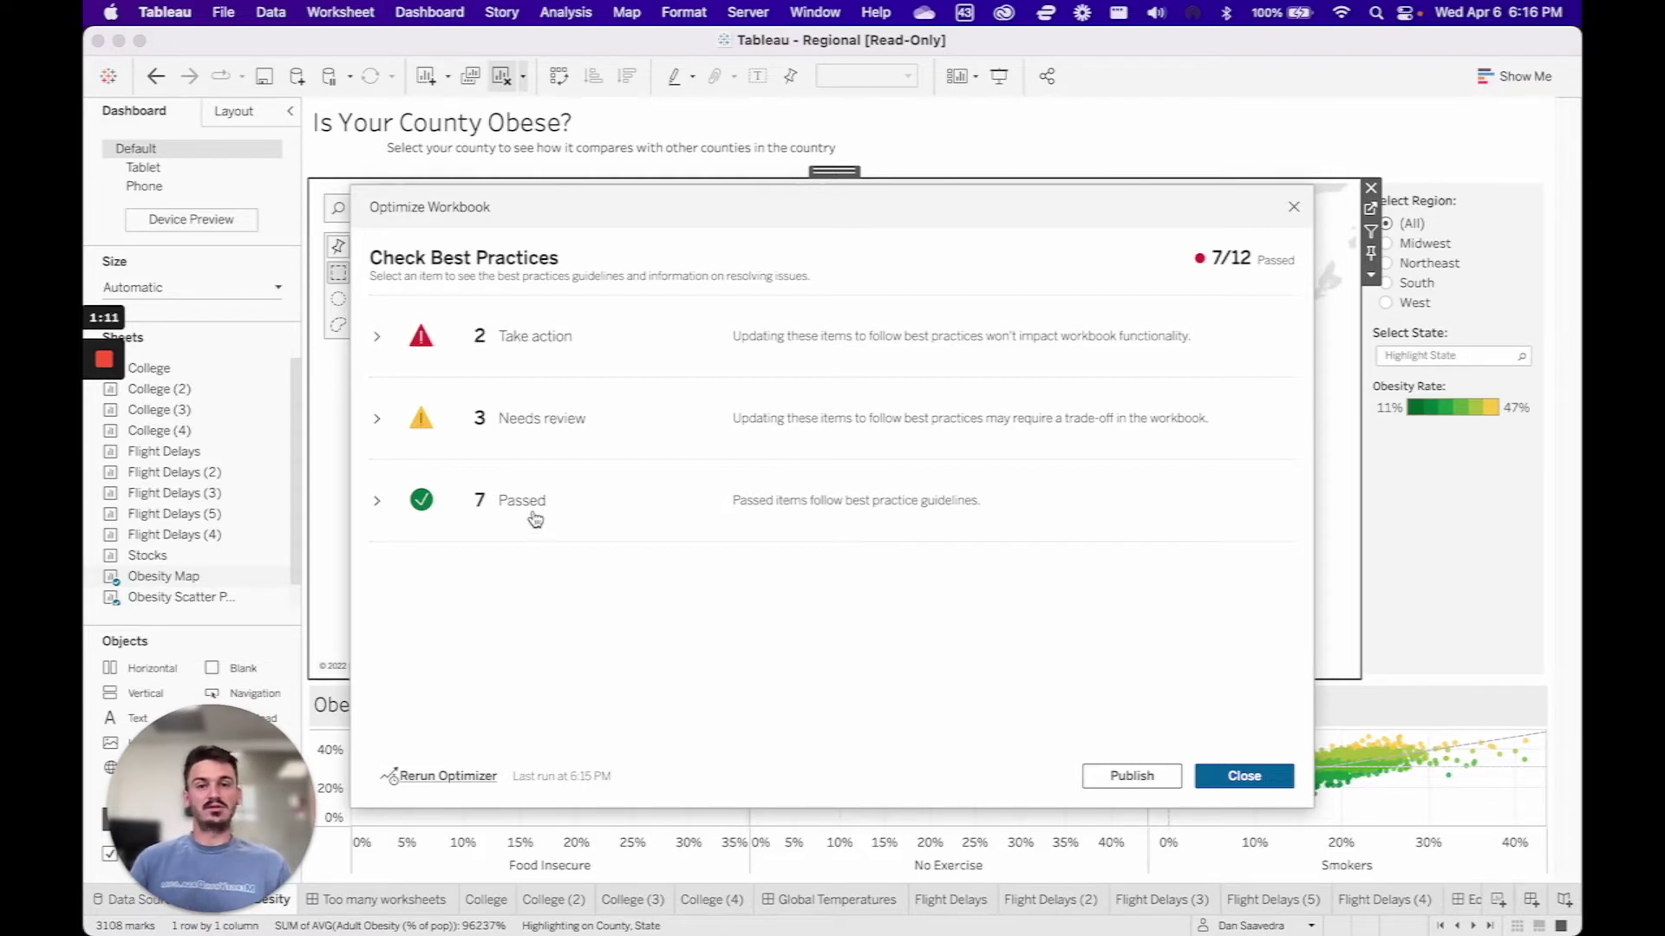
# Step: Expand Take action to reveal the unused Dataset2 data source and unused fields findings
pyautogui.click(518, 338)
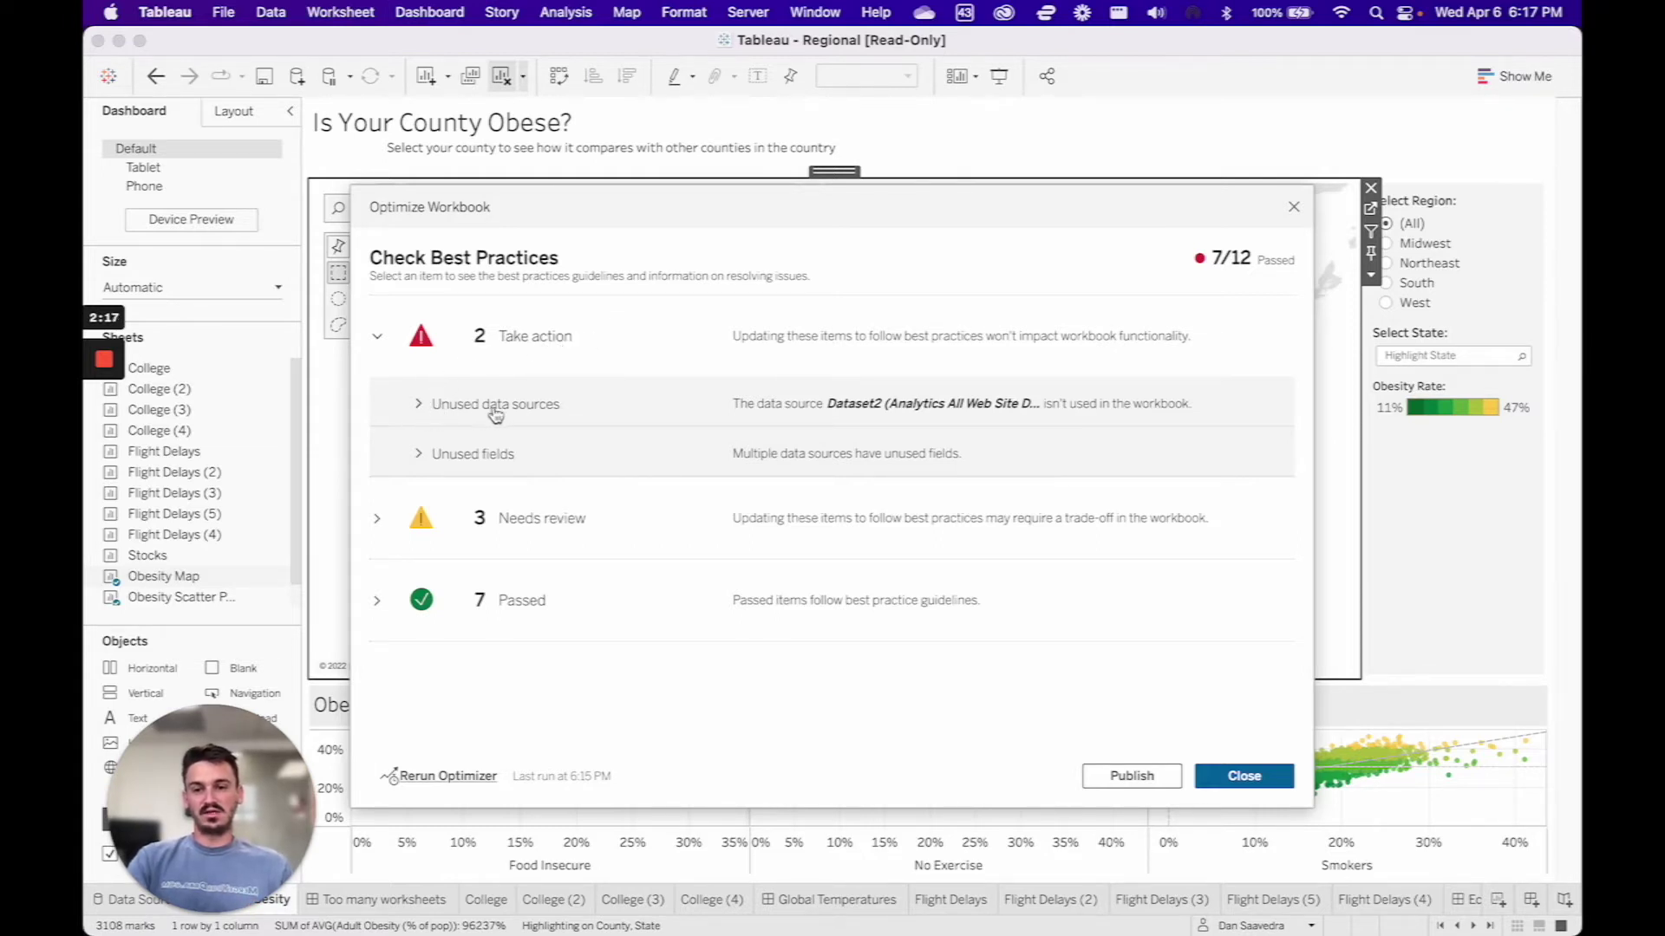
# Step: Read the unused data sources explanation, then close the unused Dataset2 data source
pyautogui.click(429, 410)
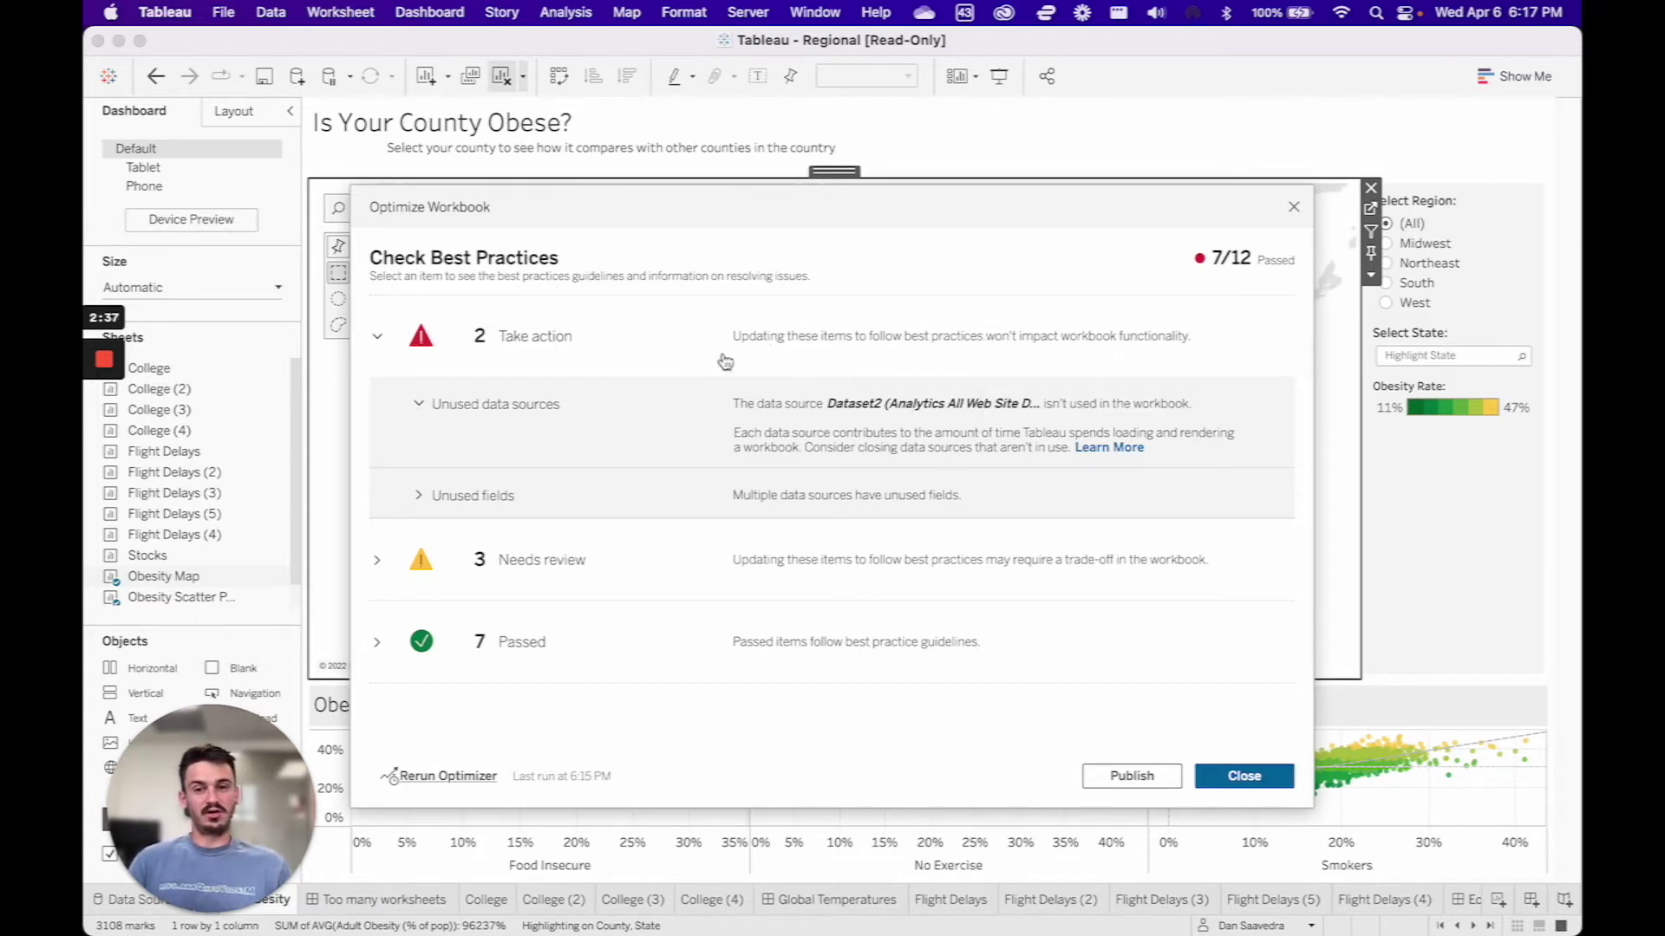
pyautogui.click(271, 14)
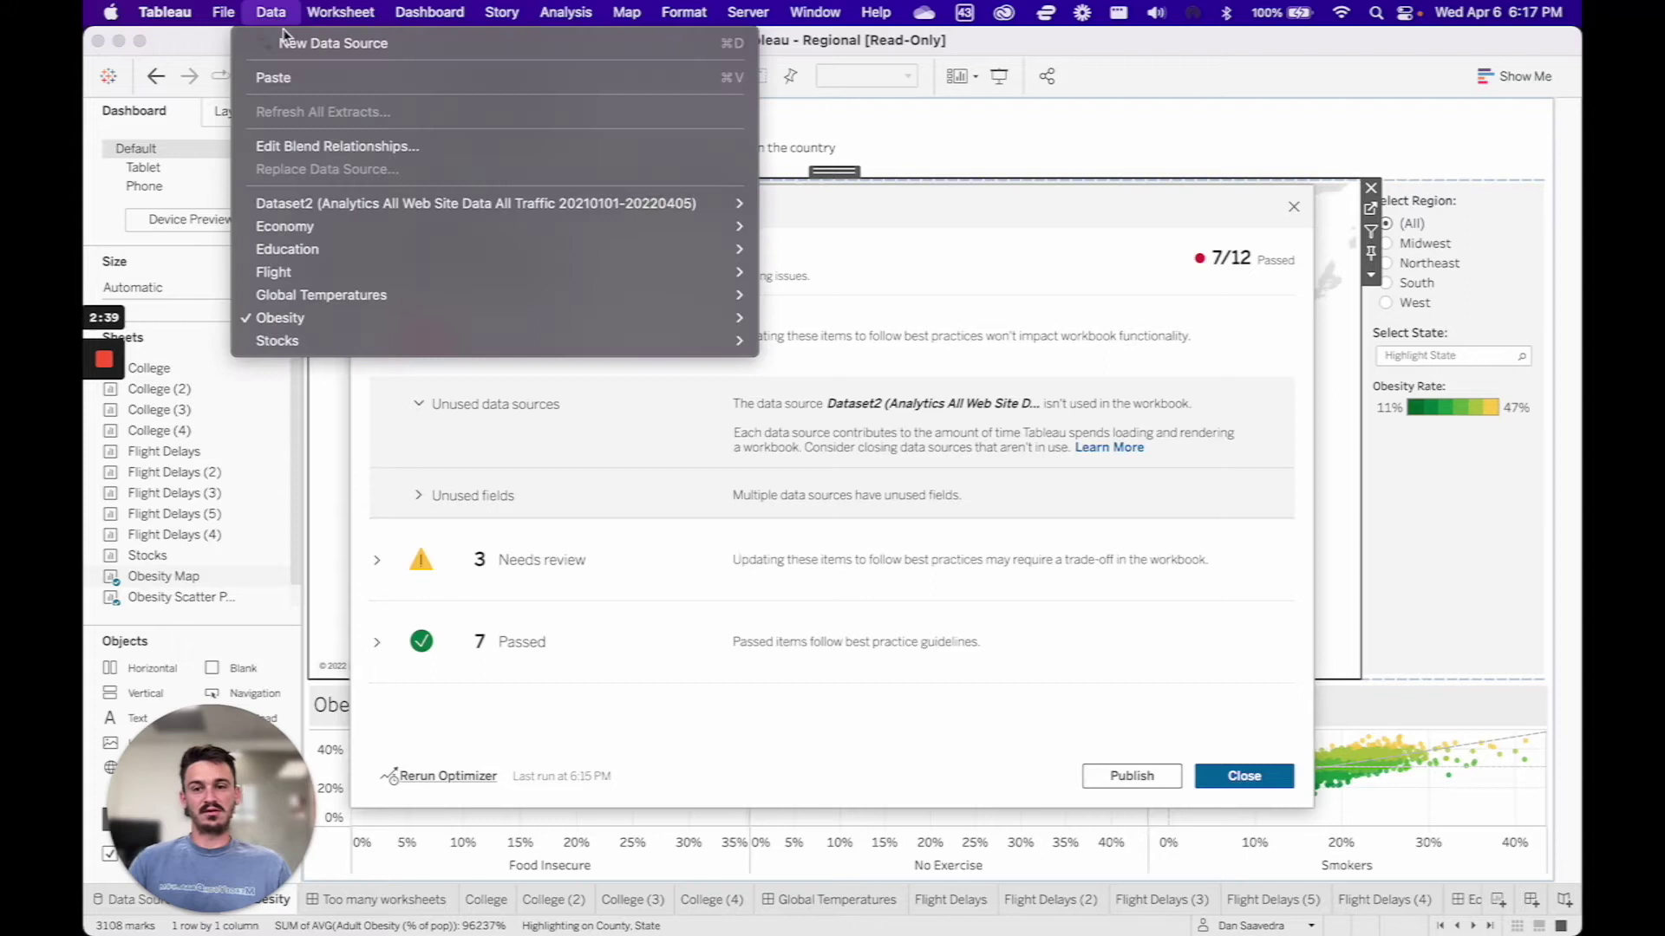
pyautogui.moveTo(471, 321)
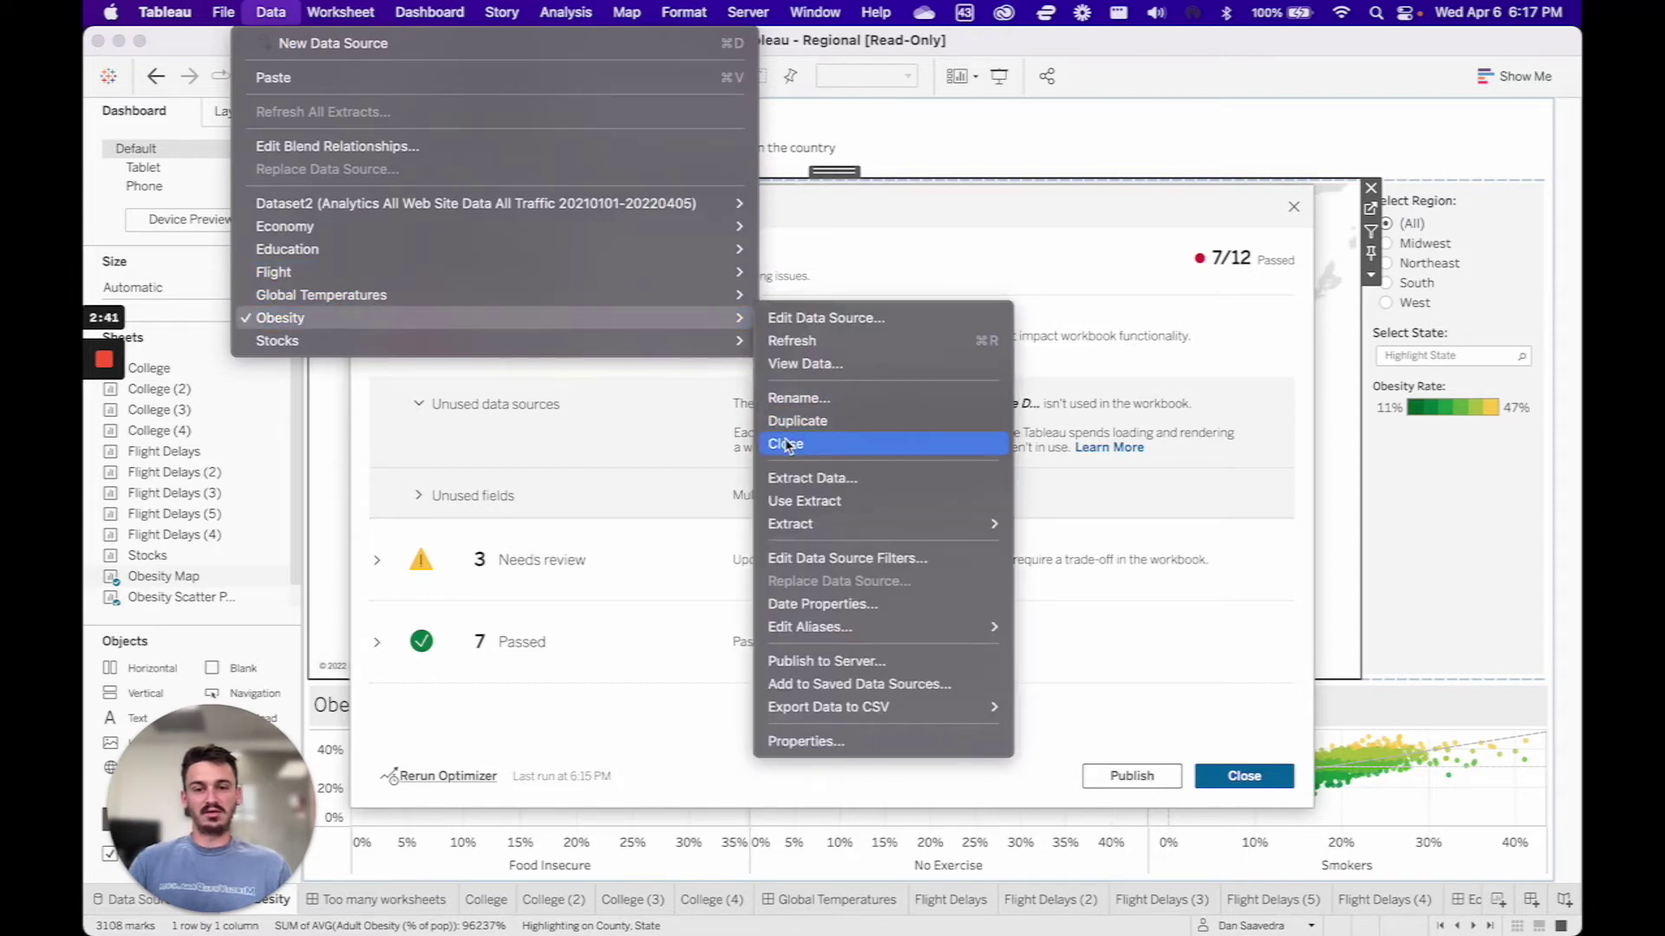
pyautogui.moveTo(706, 207)
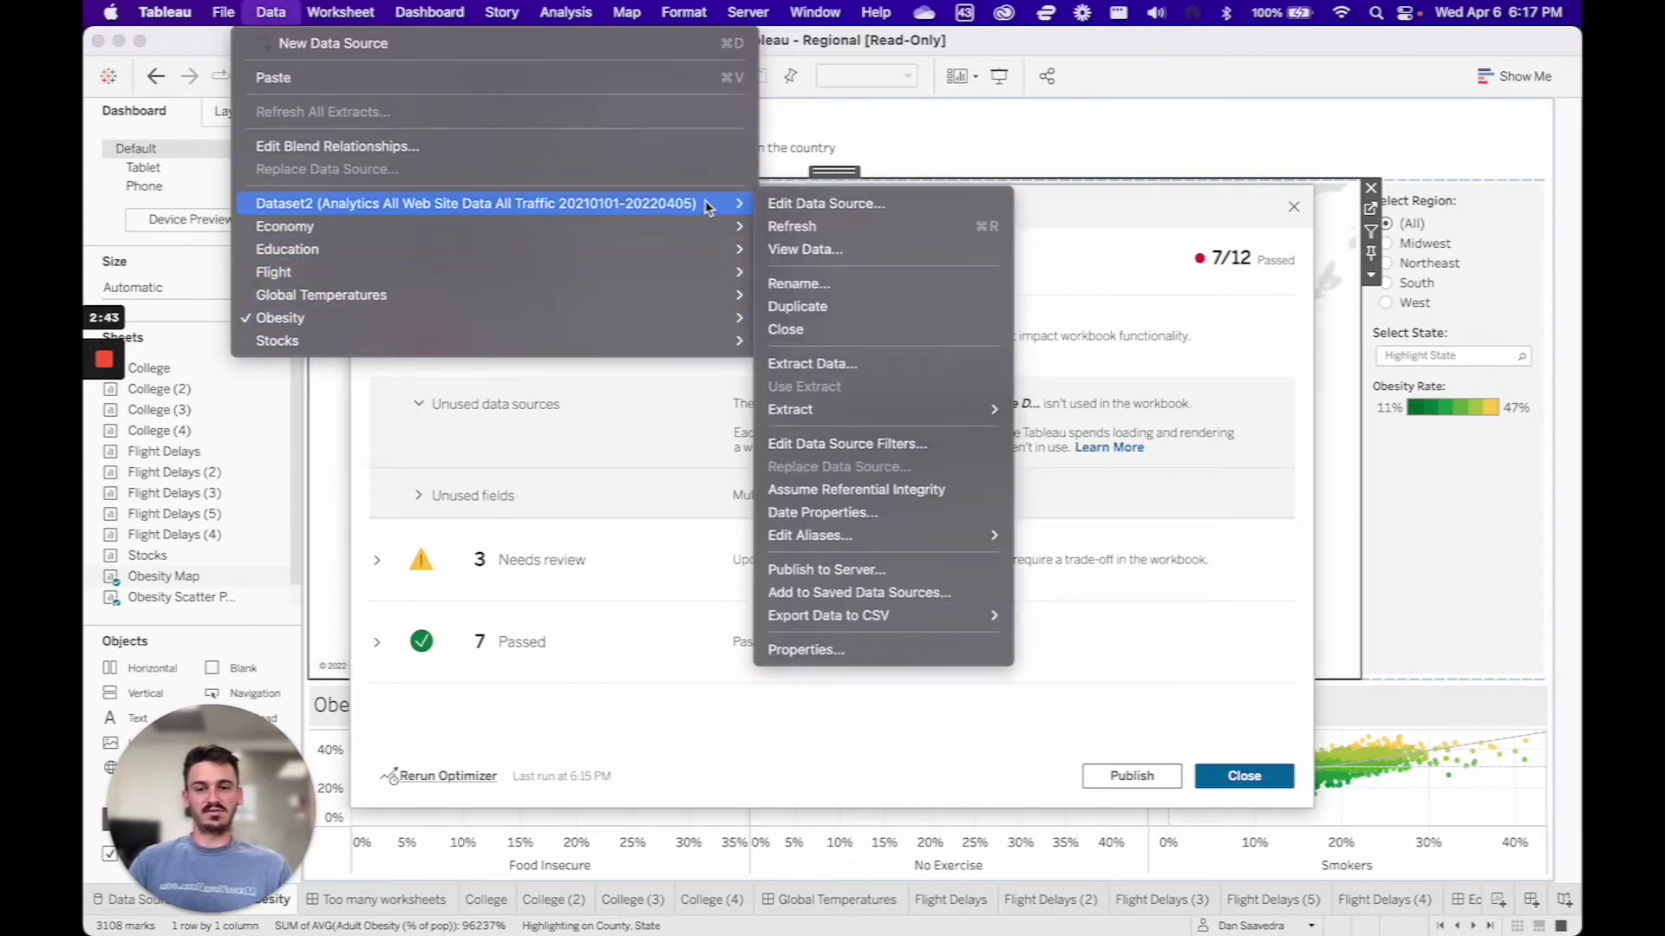
pyautogui.click(857, 333)
# Step: Expand Unused fields and scroll through the unused fields listed per data source
pyautogui.click(503, 510)
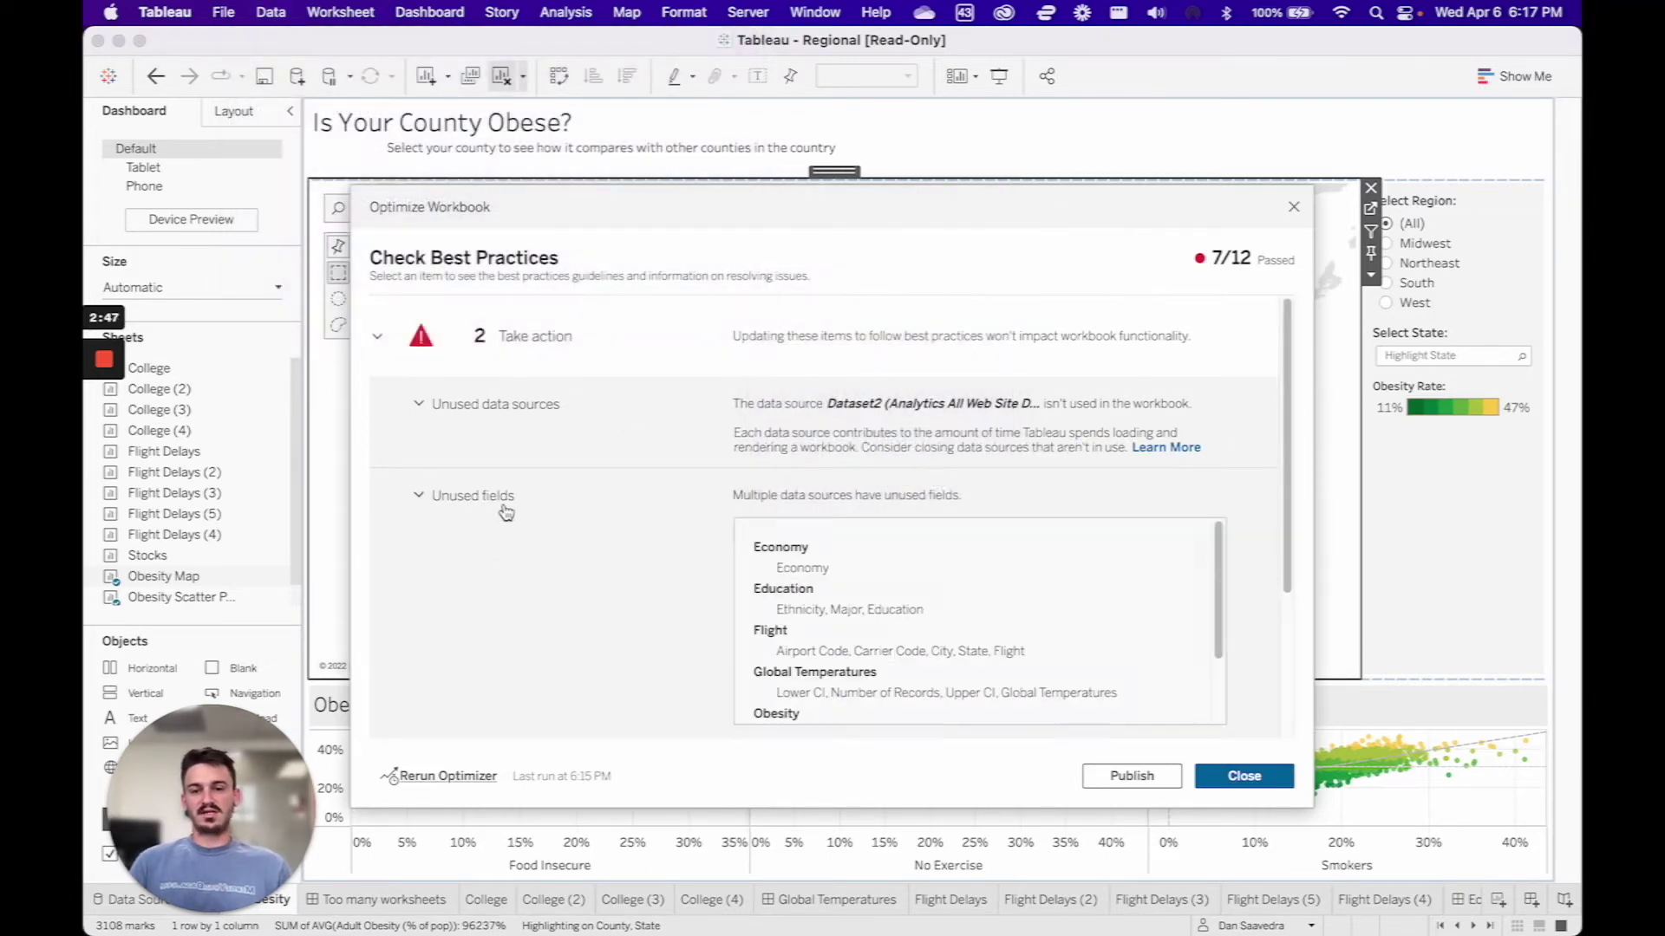
pyautogui.scroll(-4, 632, 520)
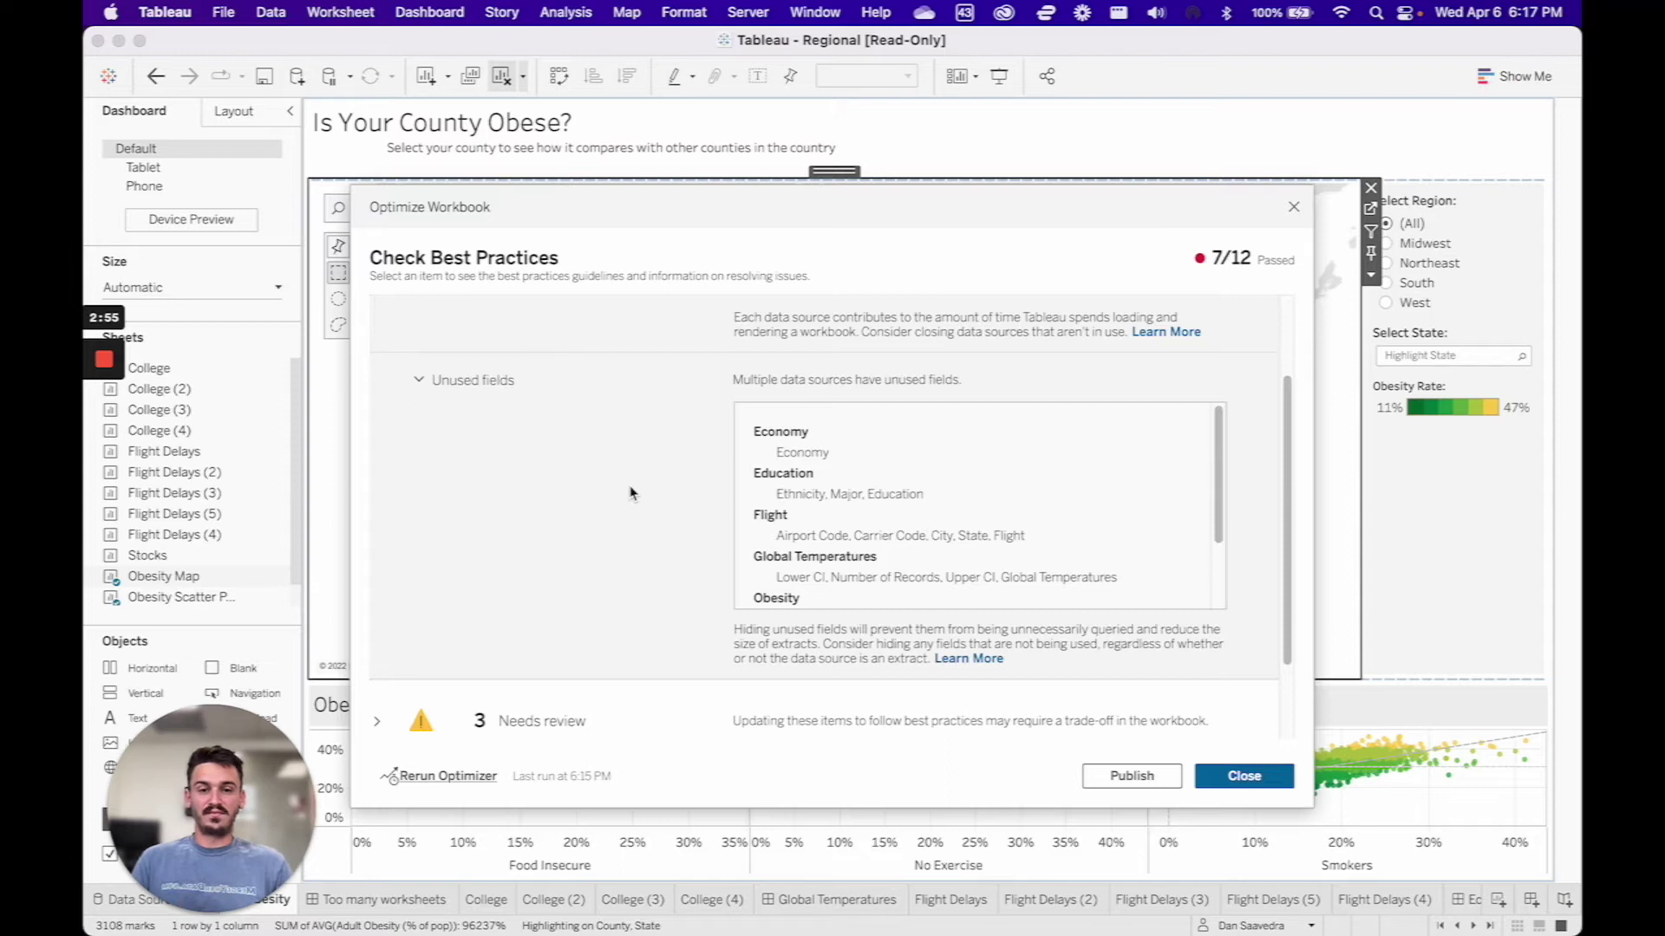
pyautogui.scroll(-1, 698, 499)
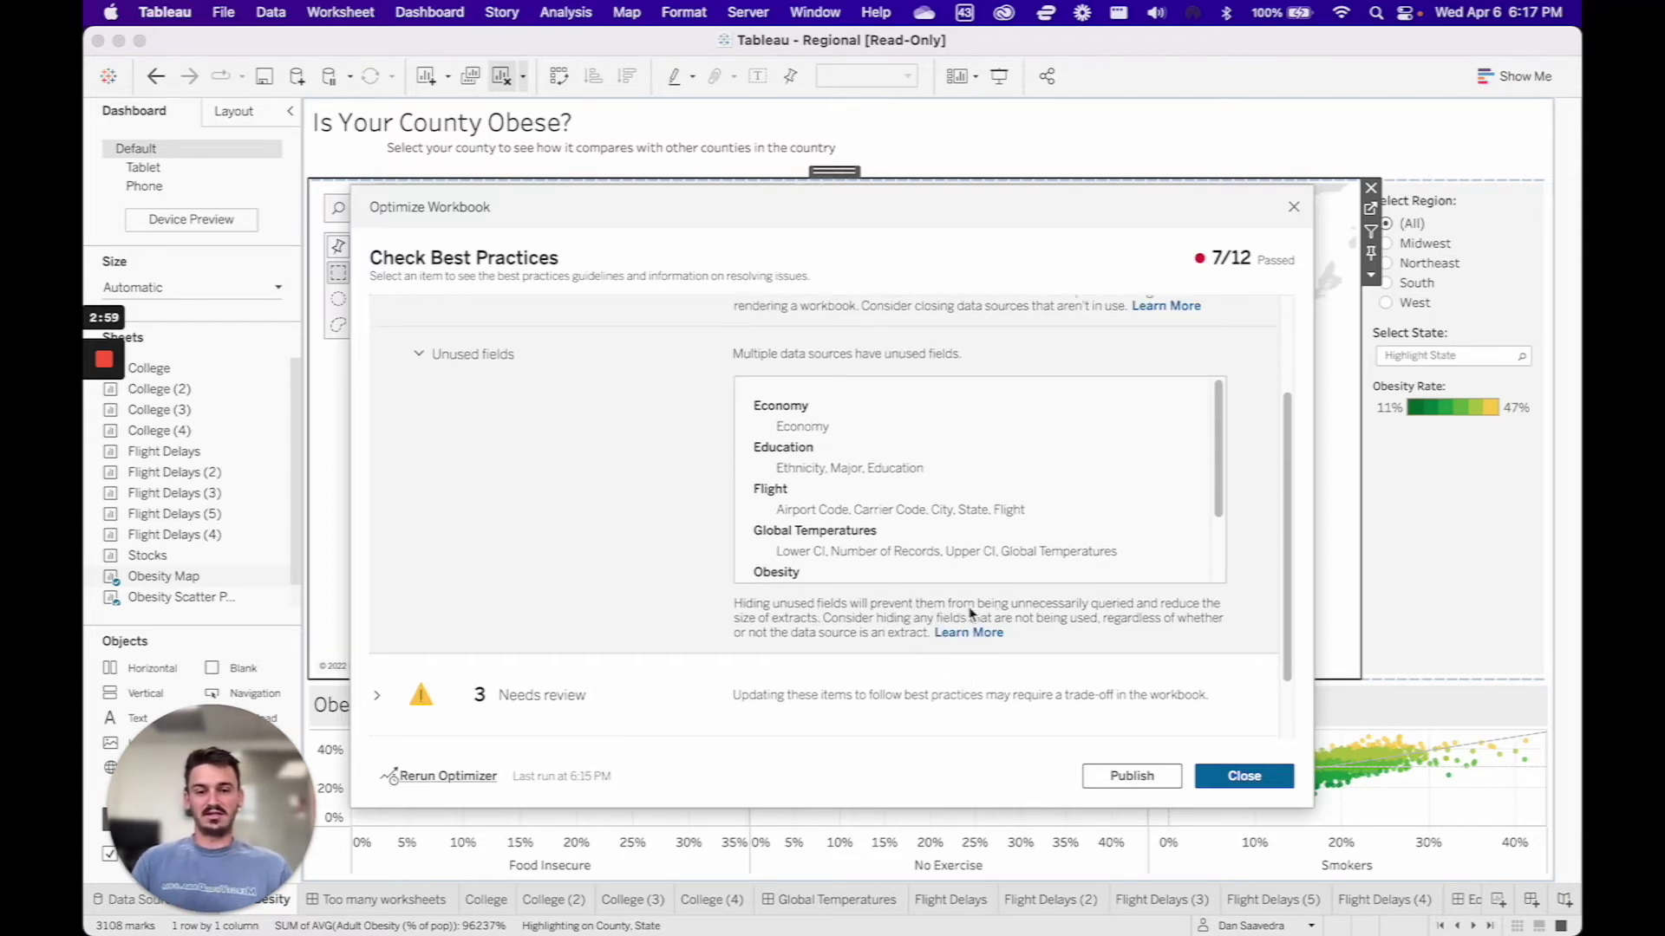
pyautogui.scroll(-3, 743, 624)
pyautogui.scroll(2, 664, 503)
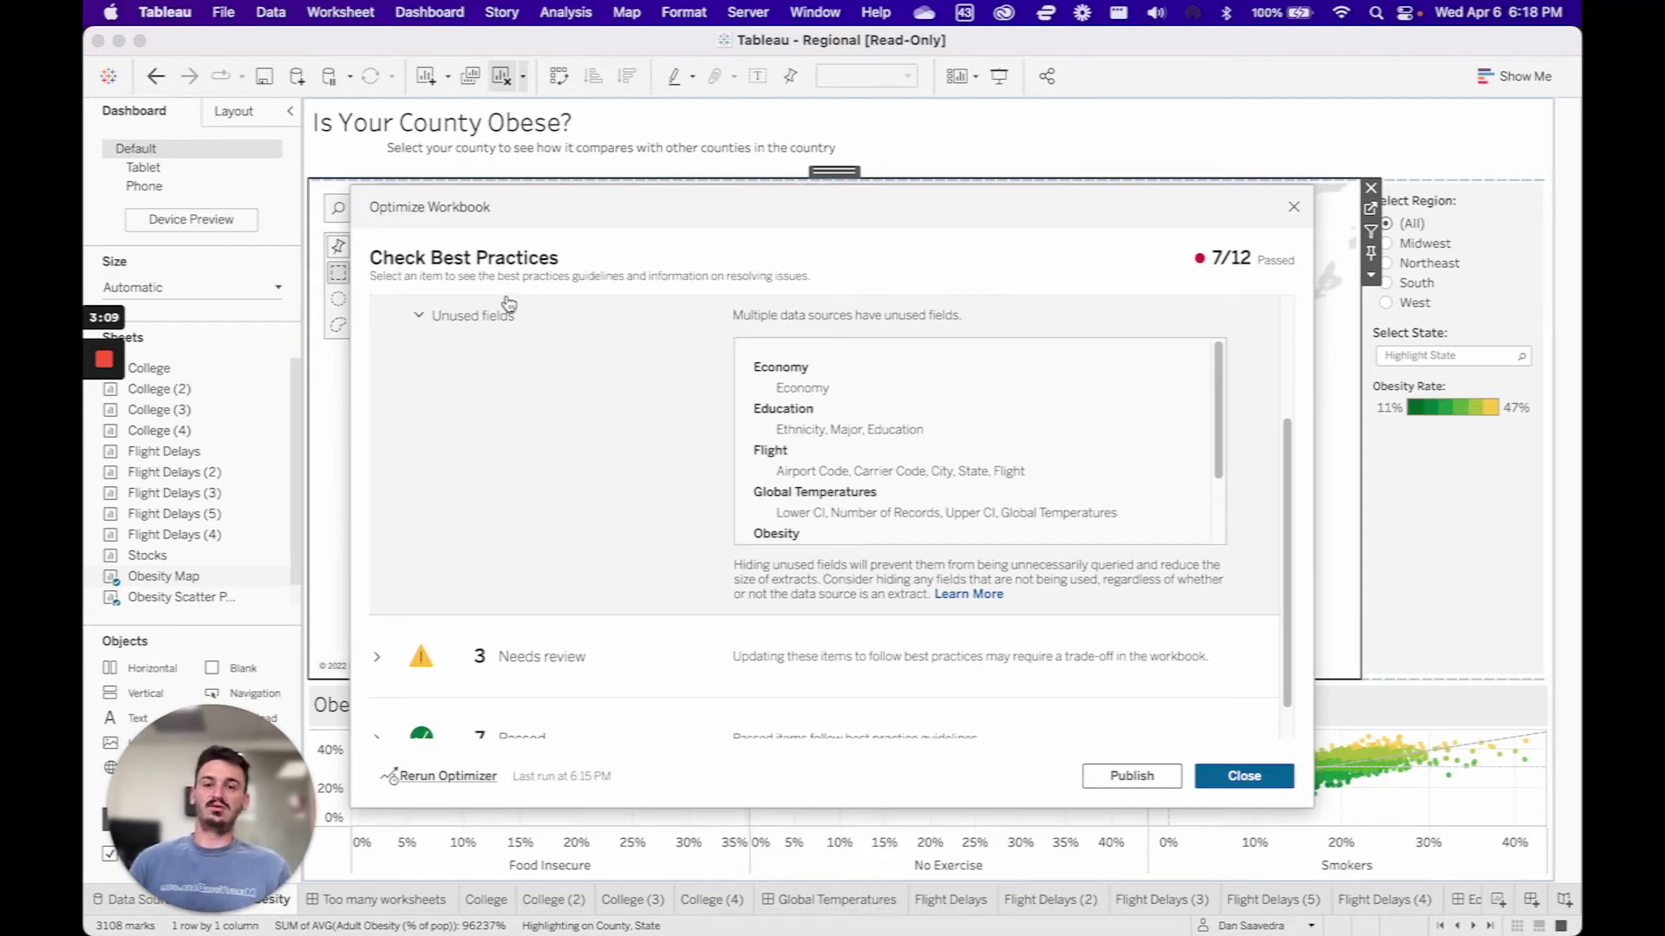
pyautogui.scroll(-2, 499, 364)
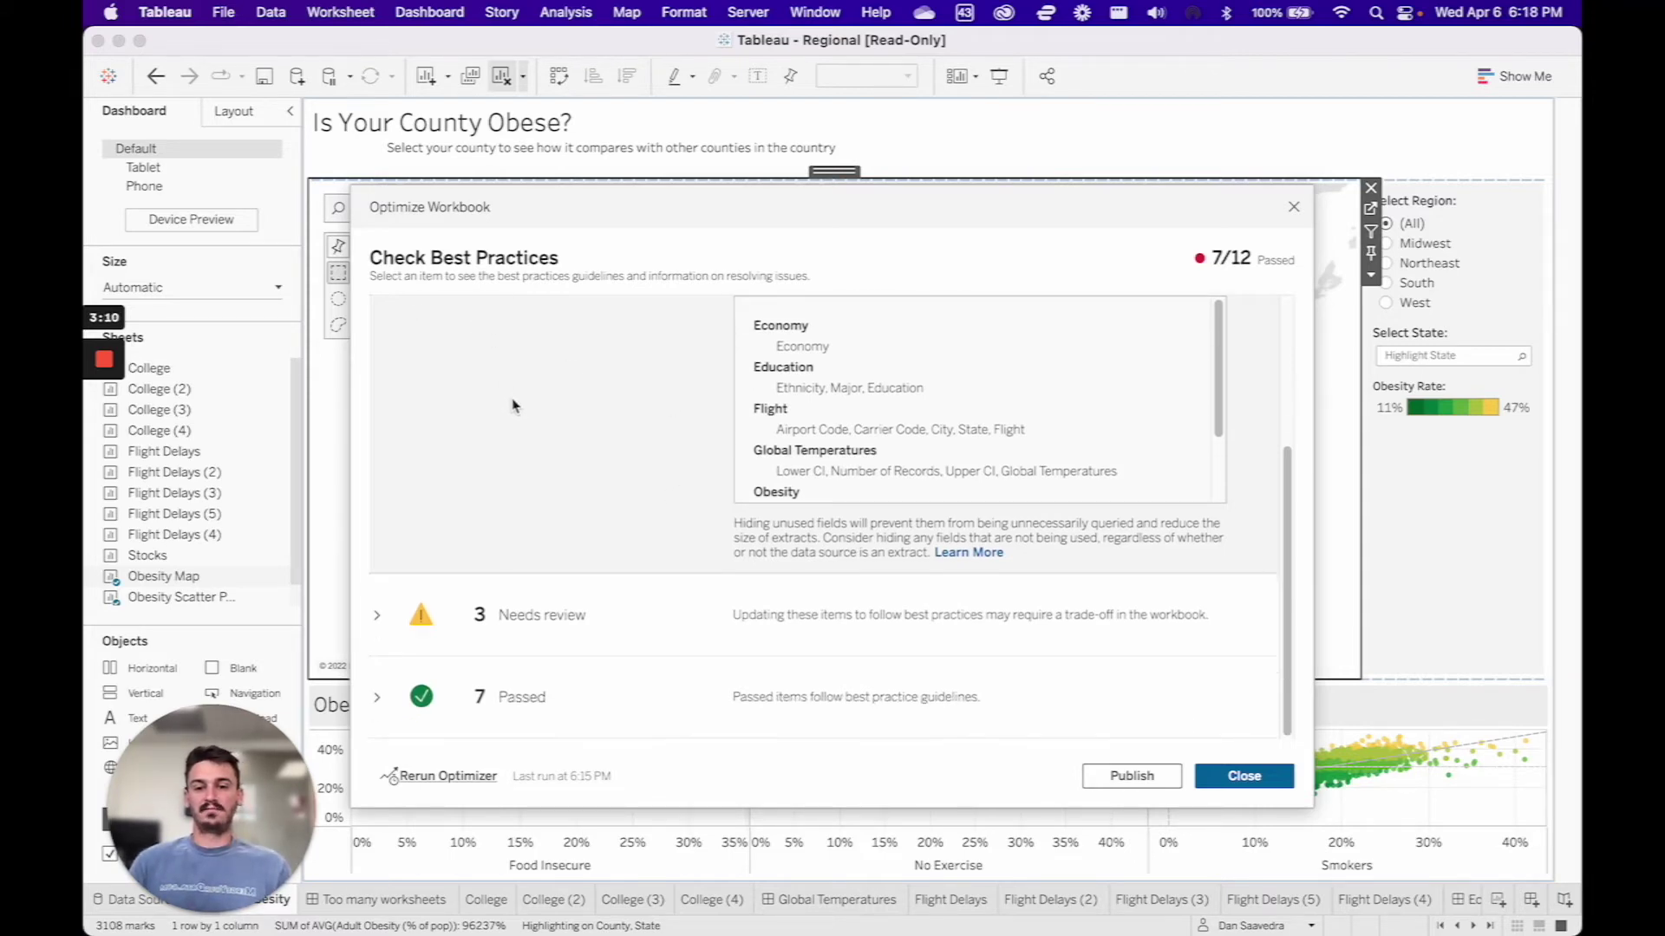
# Step: Review the data sources, views per dashboard and visible sheets findings, then close the optimizer
pyautogui.click(376, 625)
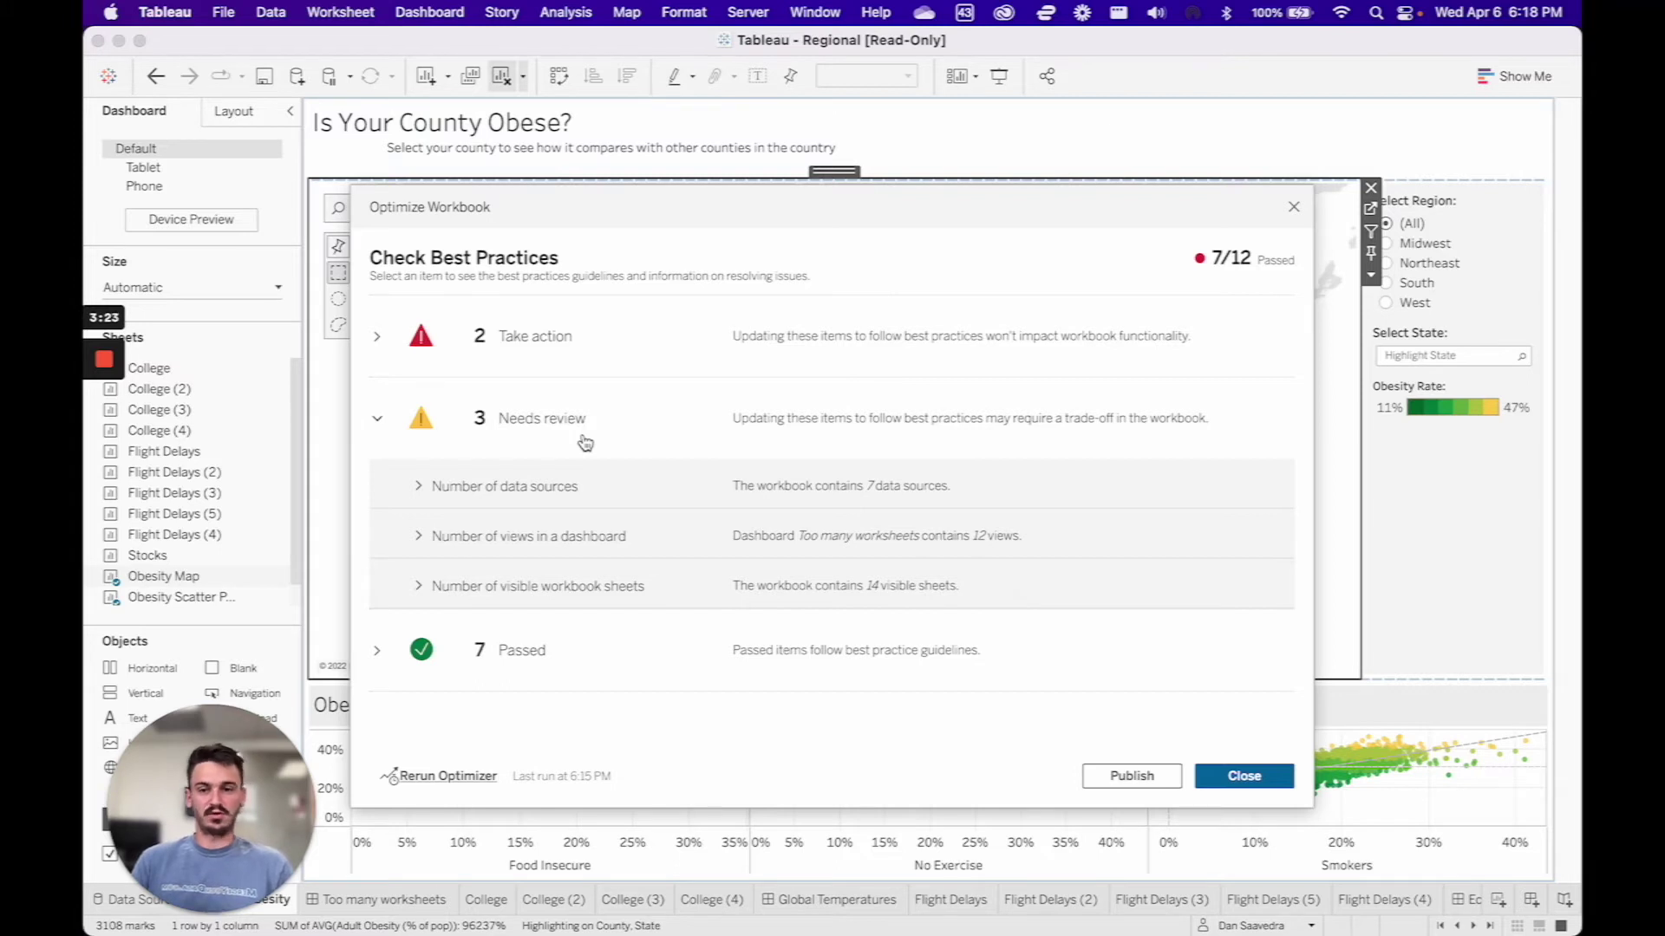
pyautogui.click(570, 486)
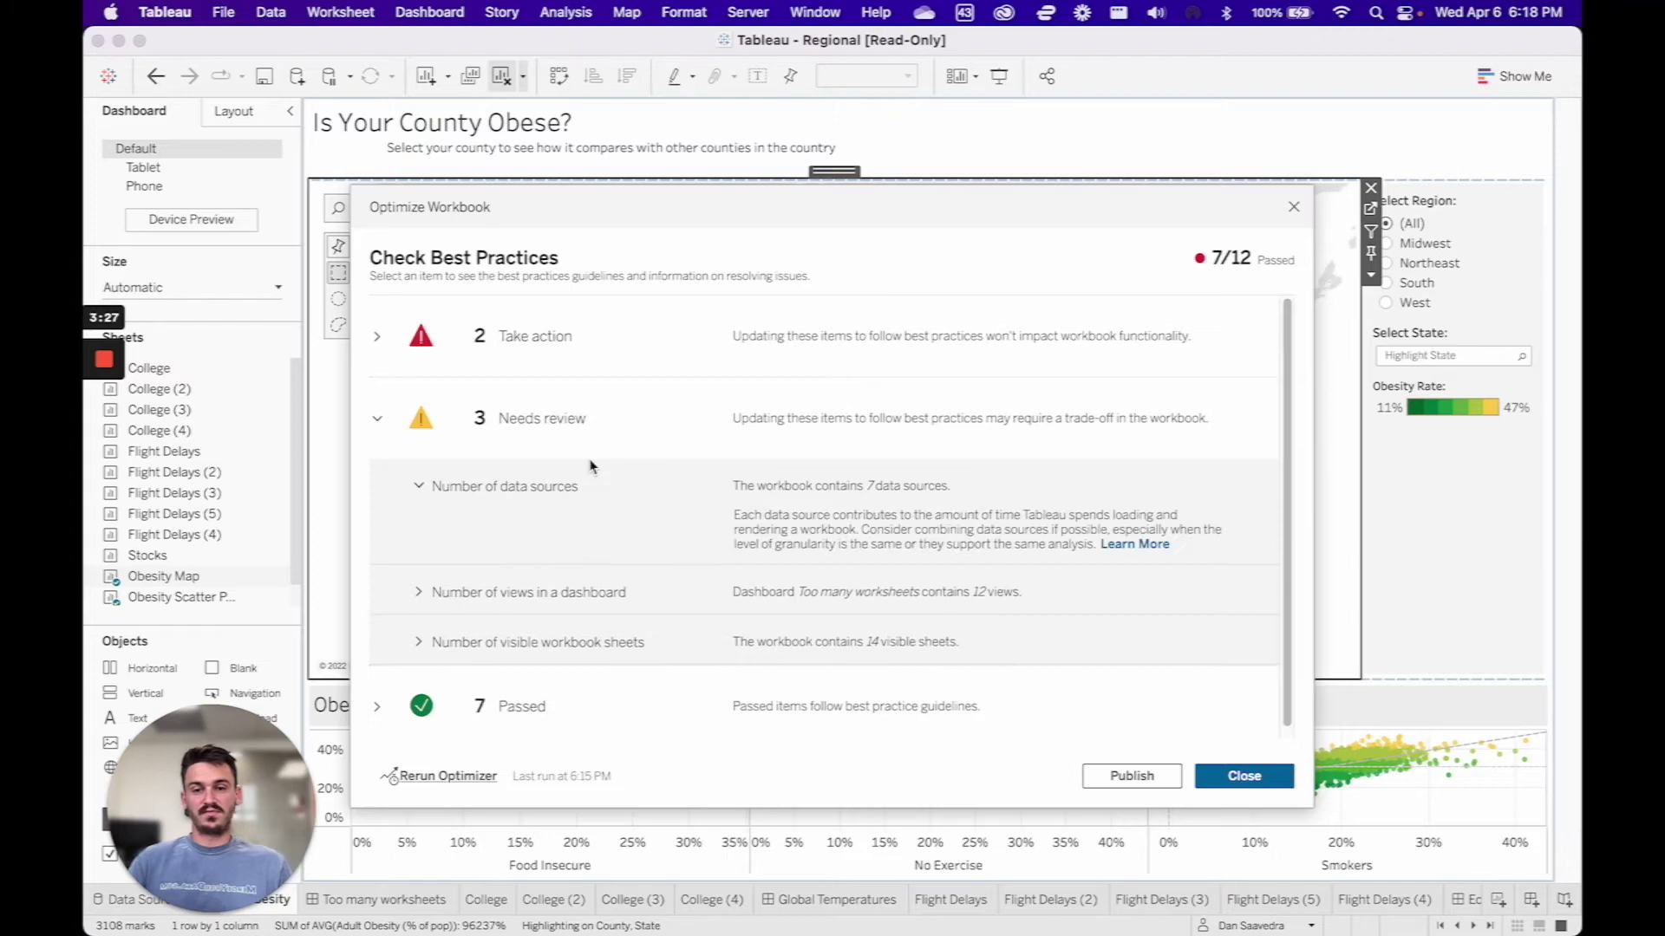
pyautogui.scroll(-1, 590, 473)
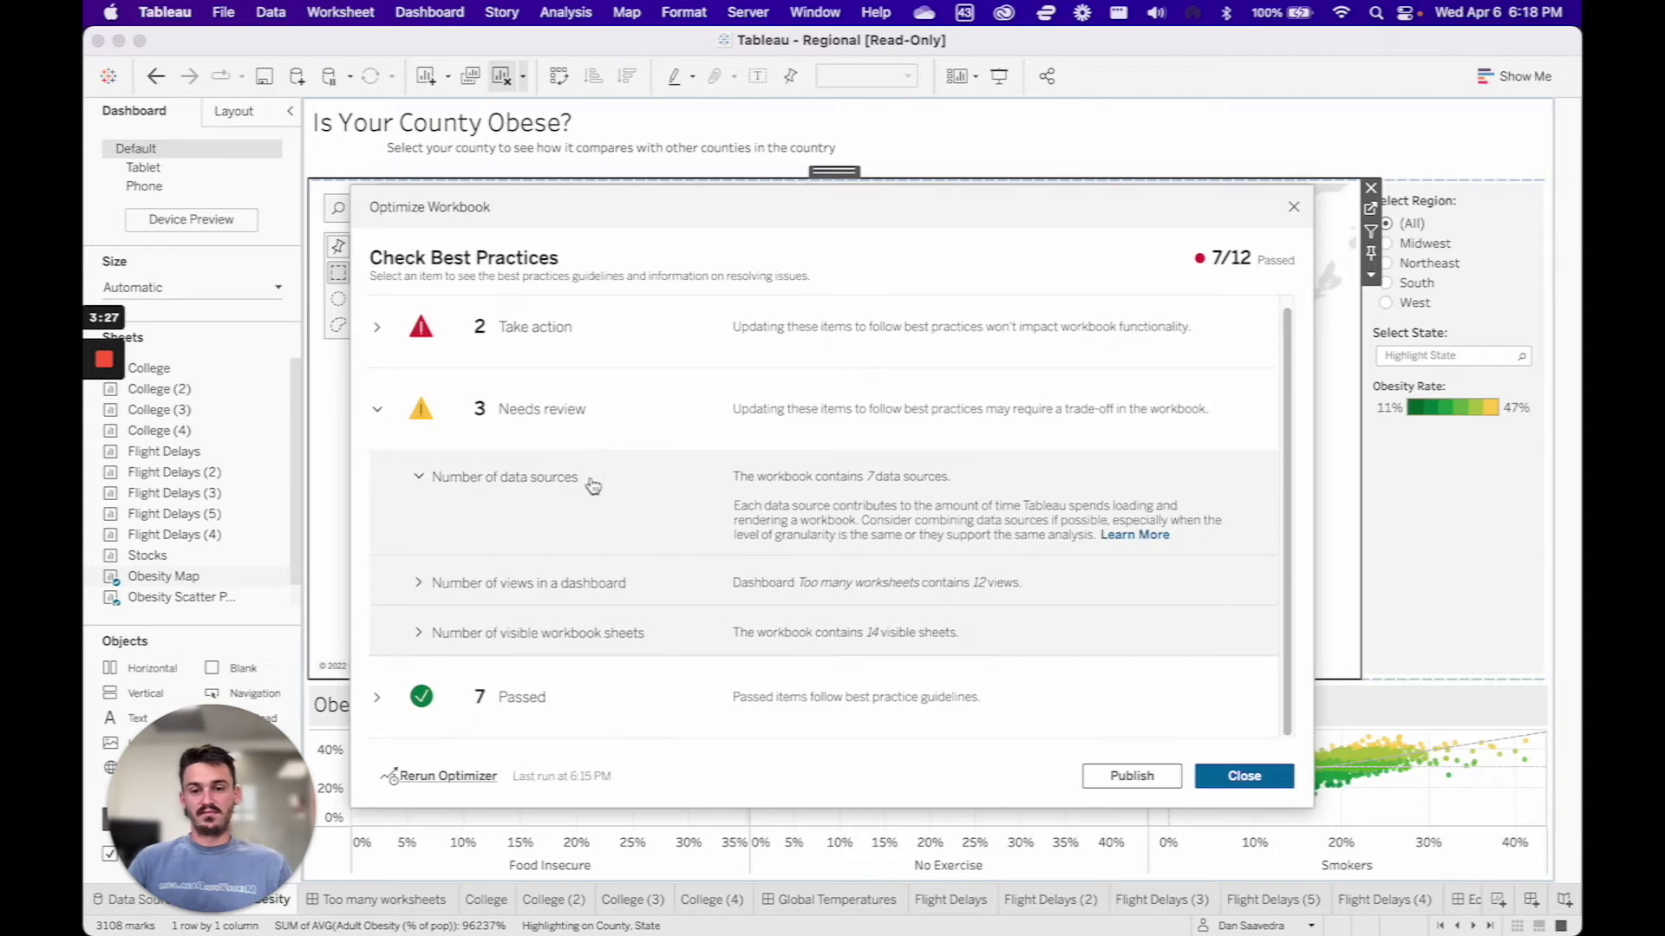
pyautogui.click(612, 595)
pyautogui.scroll(-3, 598, 641)
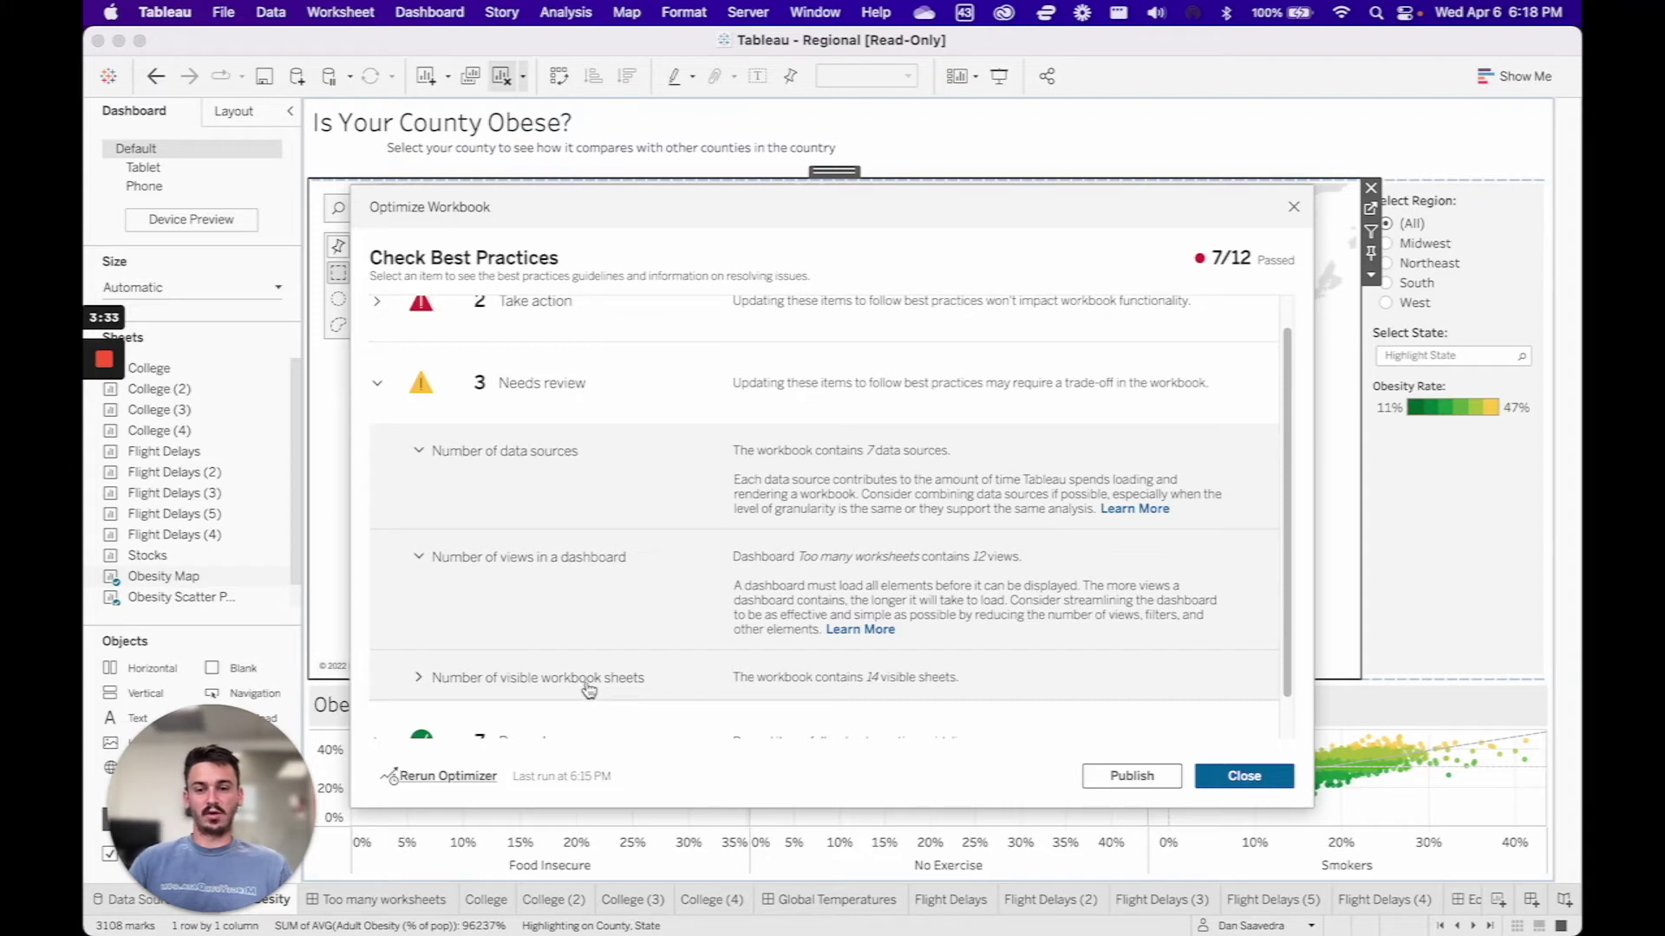
pyautogui.click(588, 689)
pyautogui.scroll(-3, 694, 594)
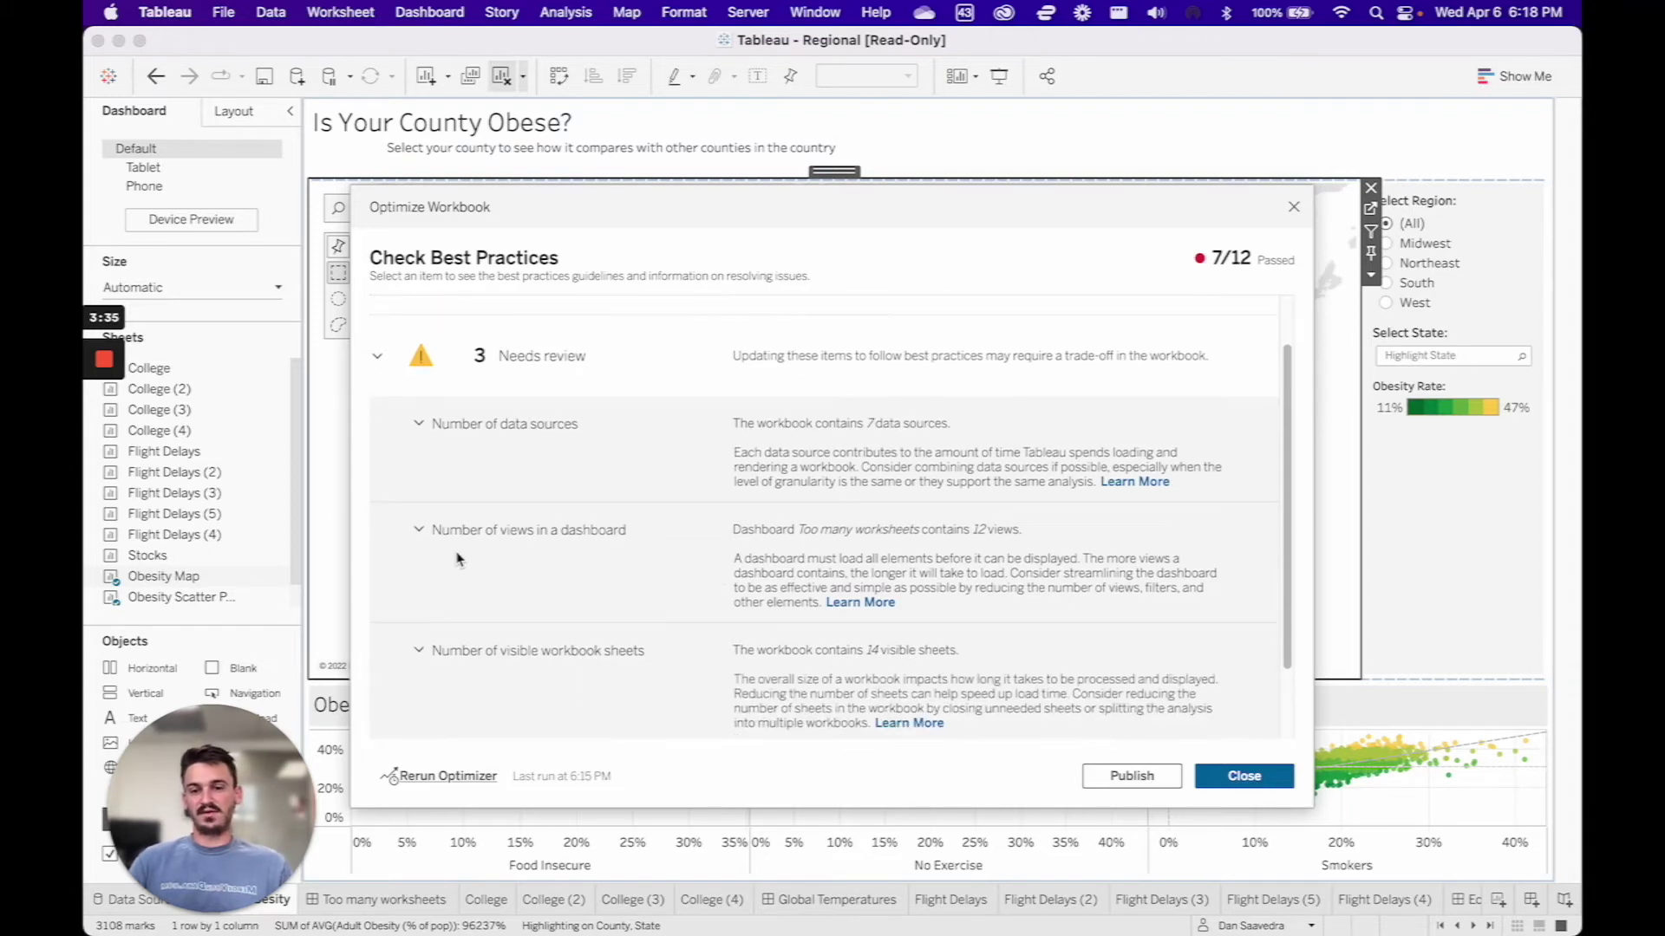
pyautogui.click(1246, 778)
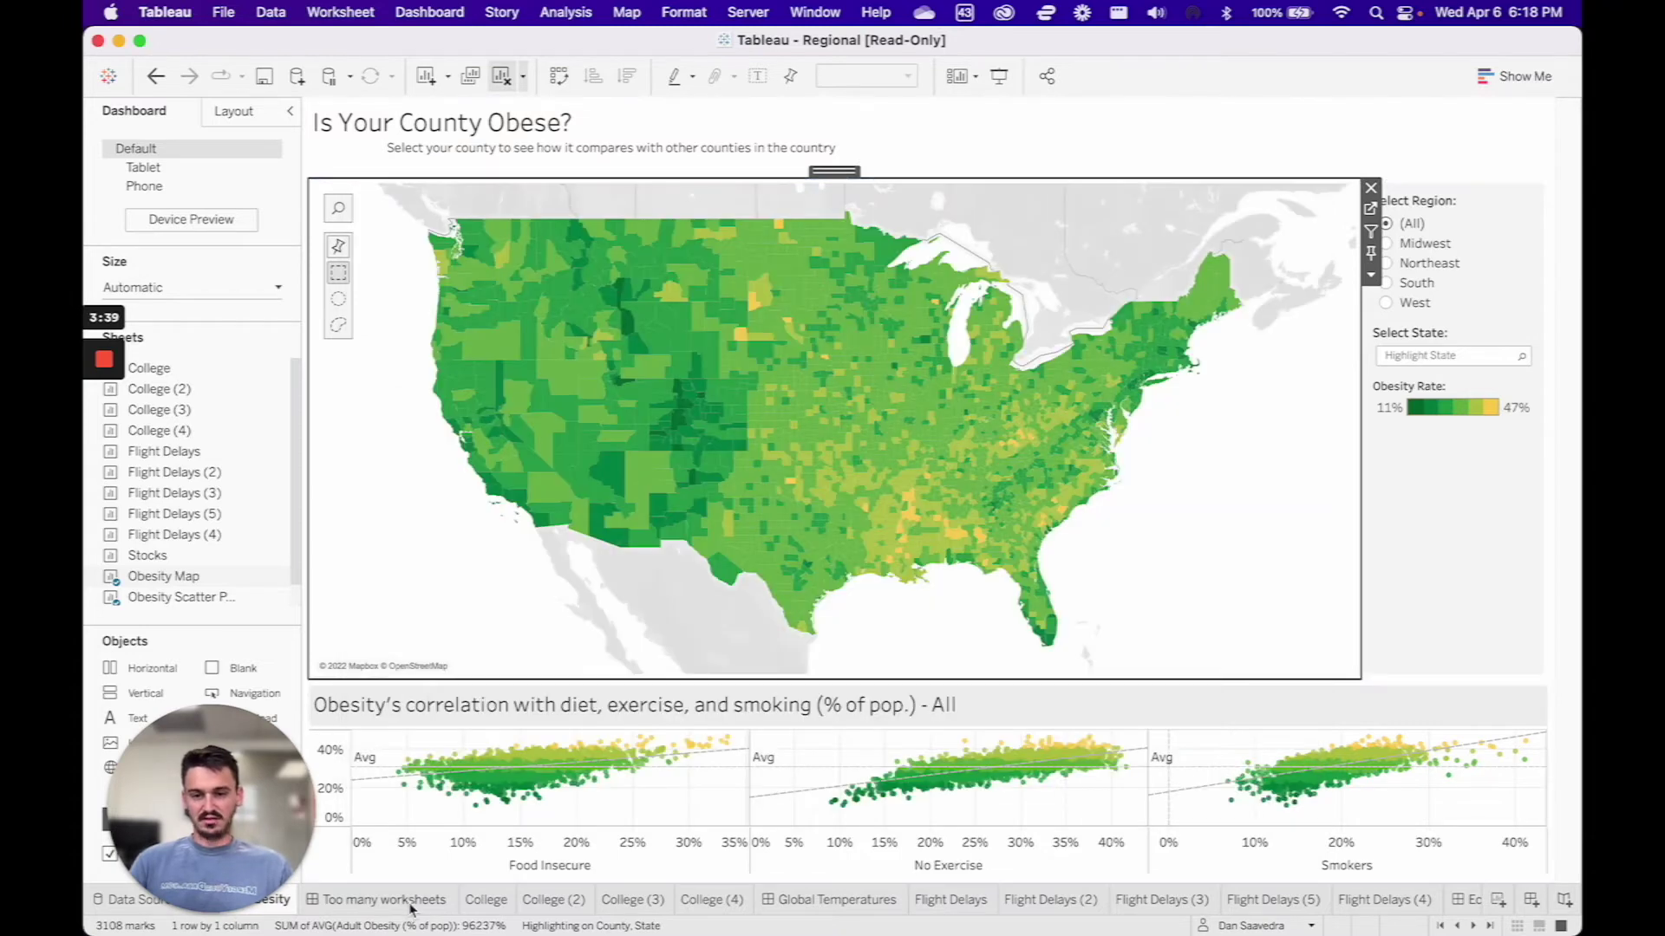
# Step: On the Too many worksheets dashboard, rerun the optimizer and expand the visible-sheets finding
pyautogui.click(413, 902)
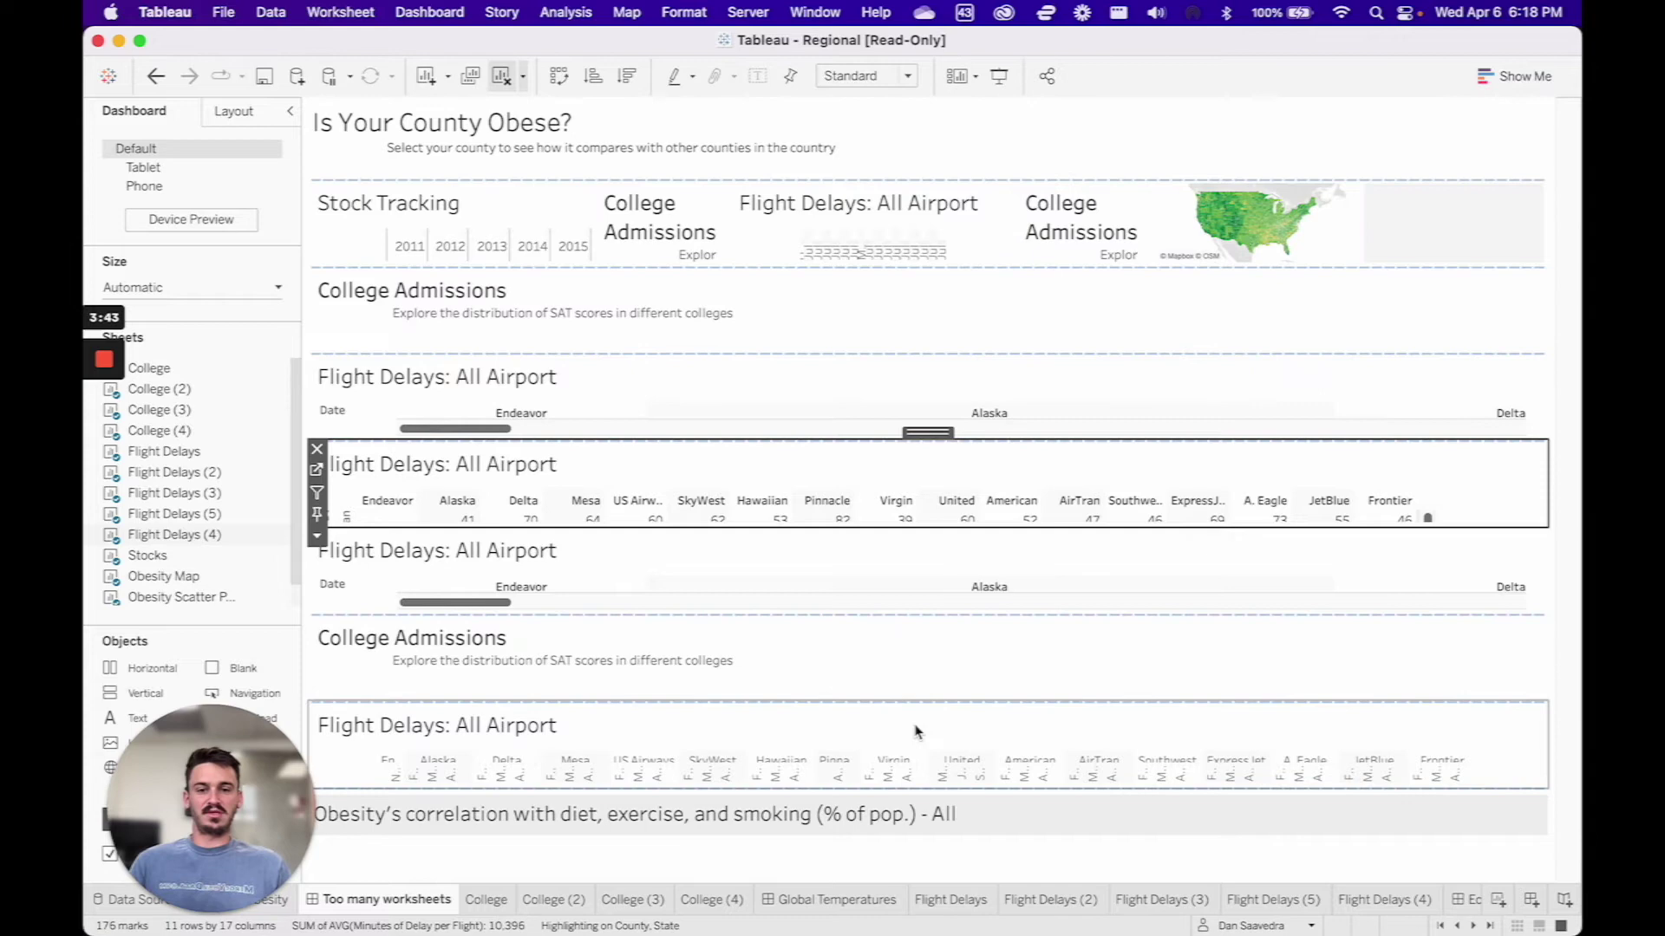
pyautogui.click(760, 14)
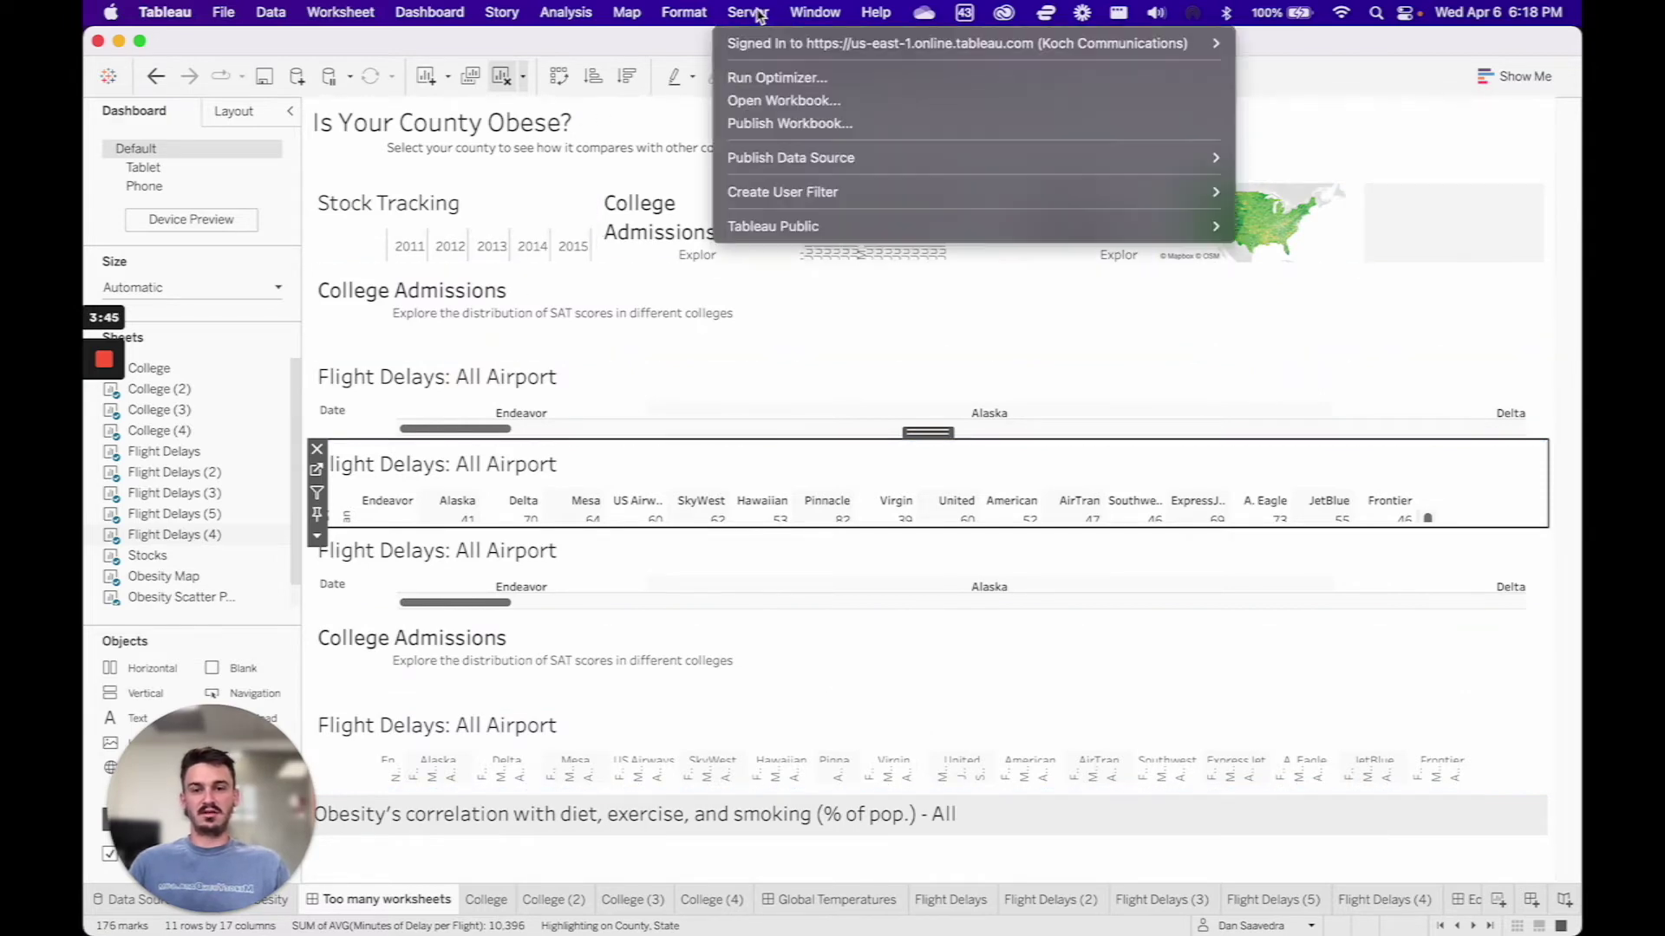
pyautogui.click(796, 86)
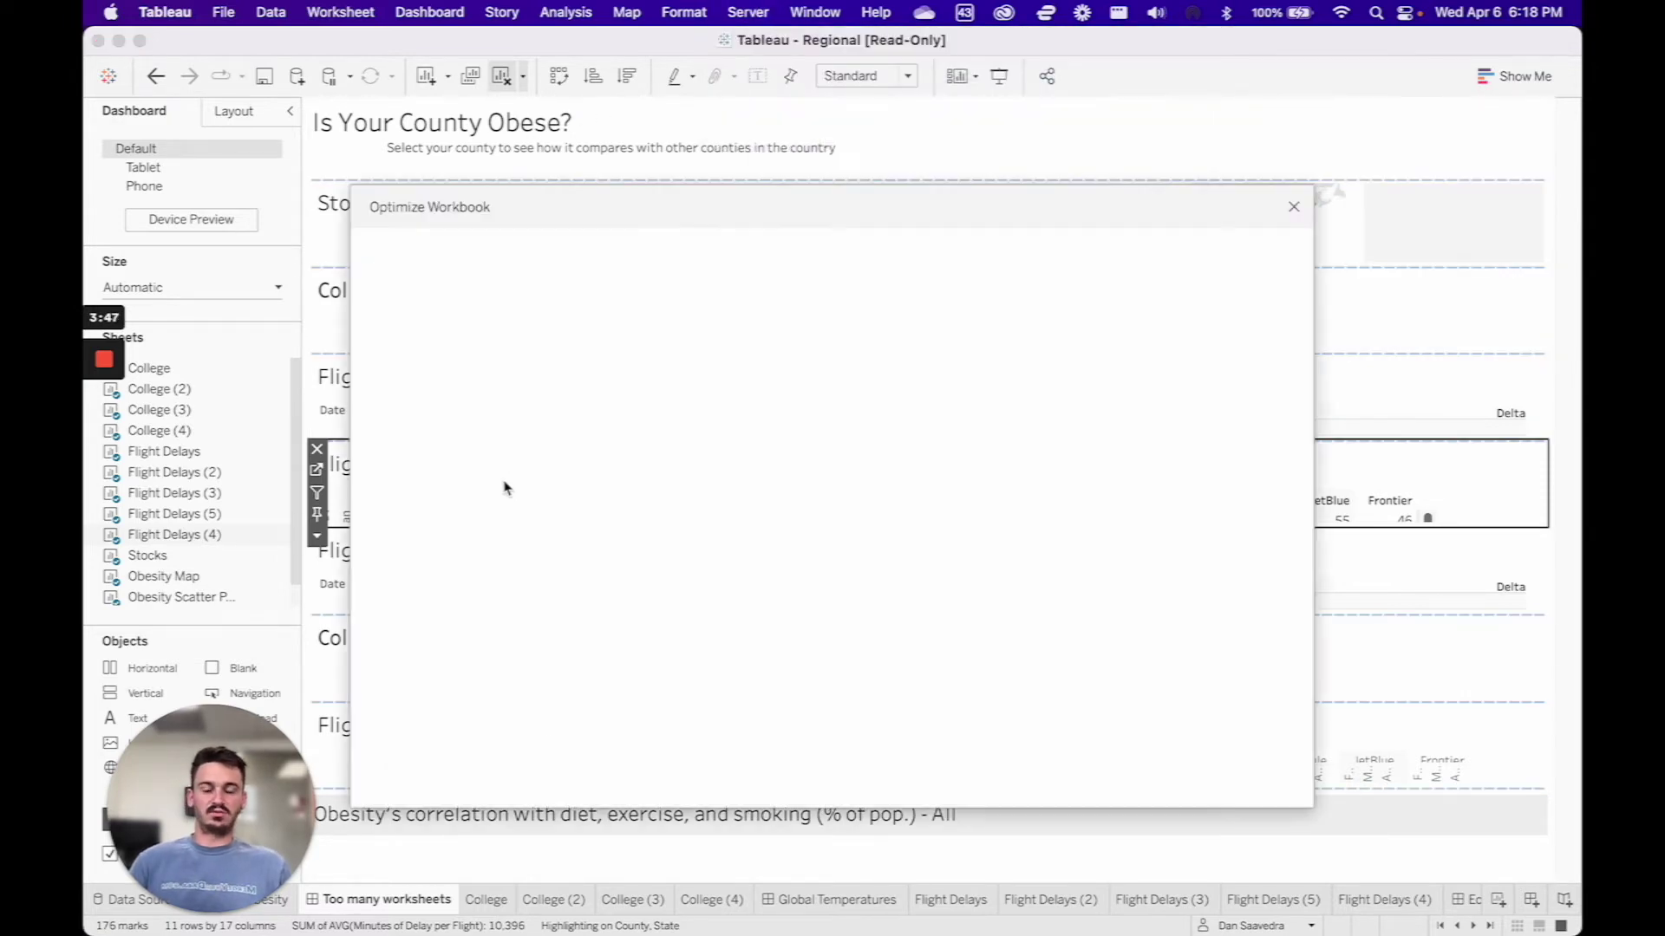
pyautogui.click(513, 425)
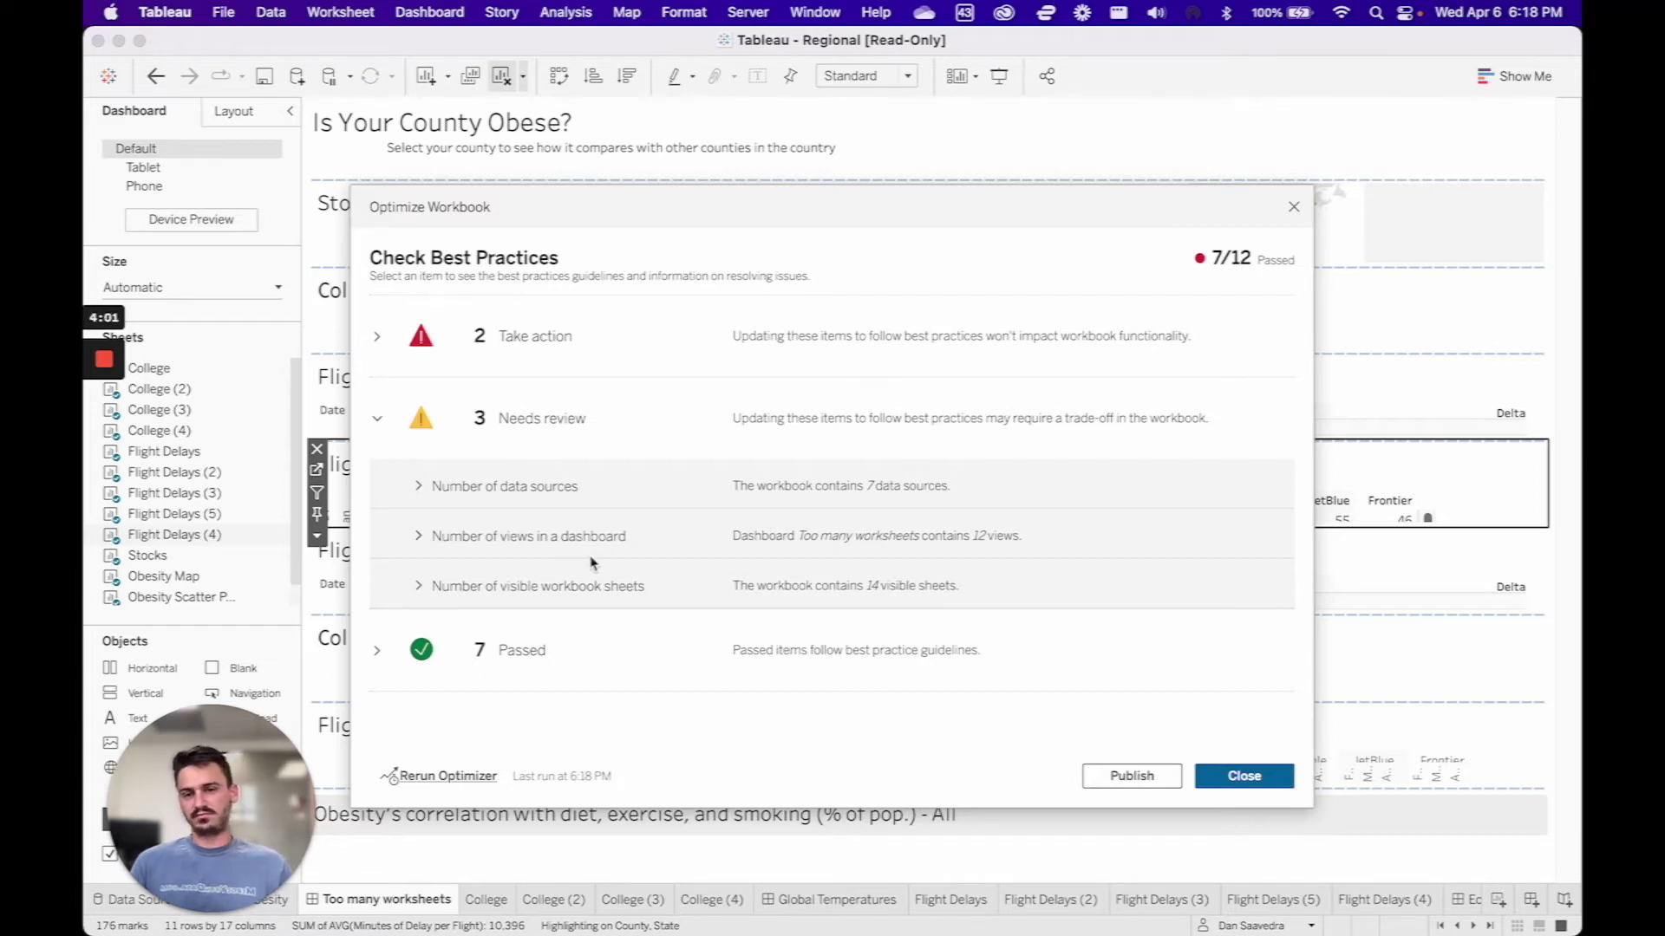
pyautogui.click(558, 587)
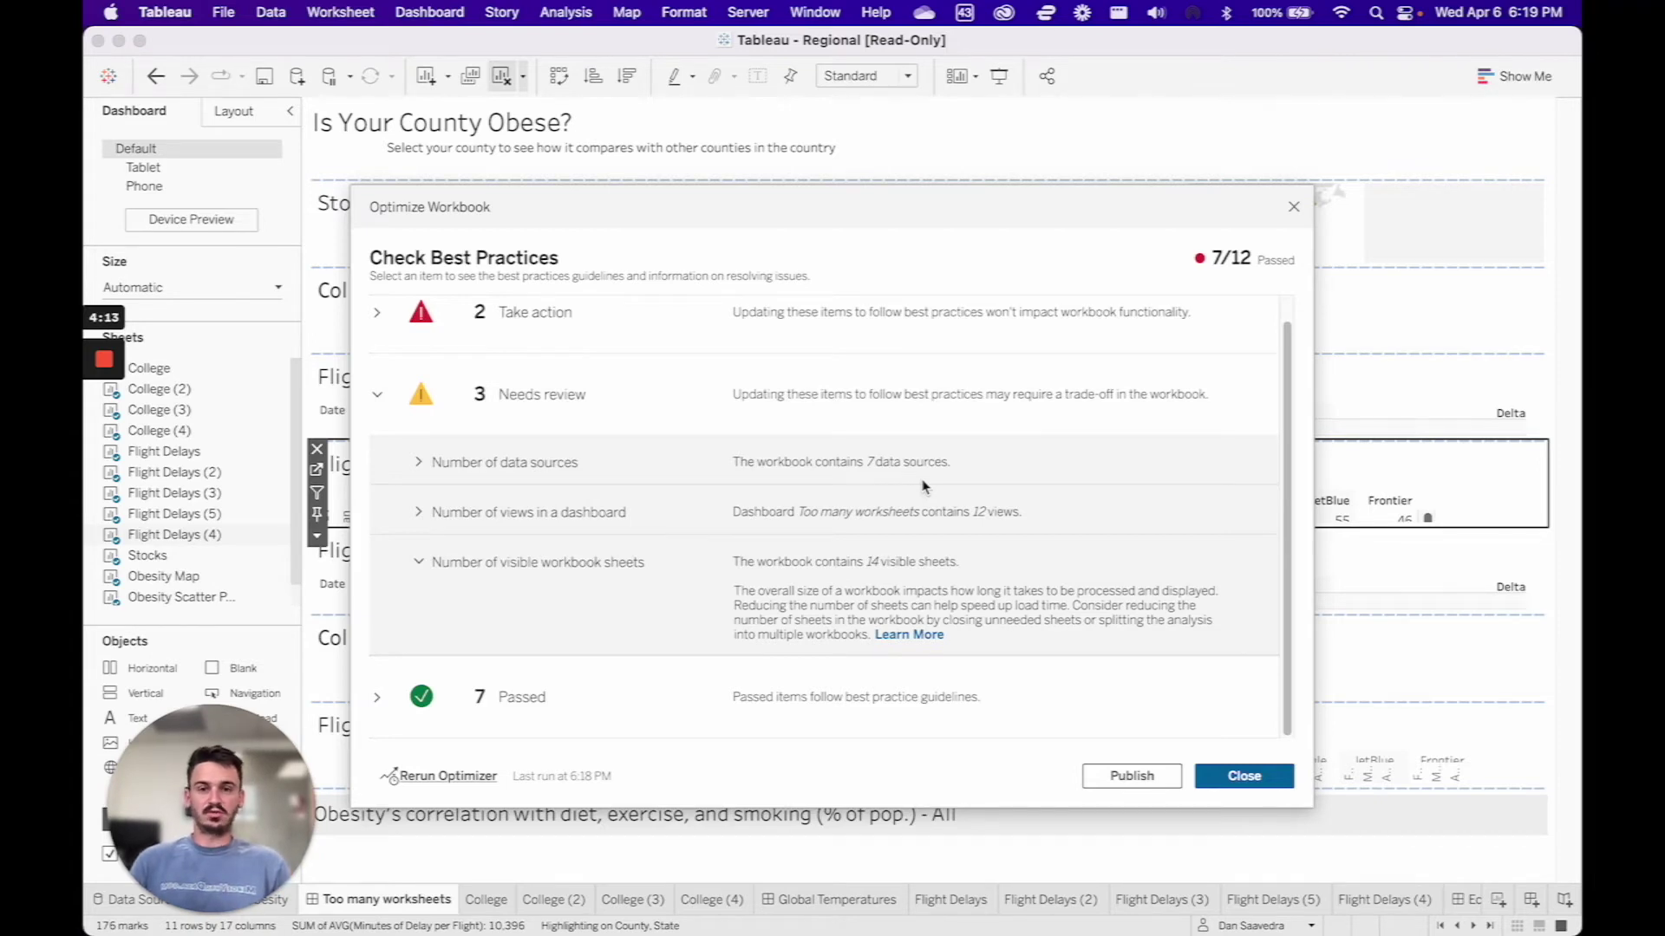
# Step: Expand Passed and scroll through its seven checks, such as calculation length and LOD calculations
pyautogui.click(593, 733)
pyautogui.scroll(-2, 598, 607)
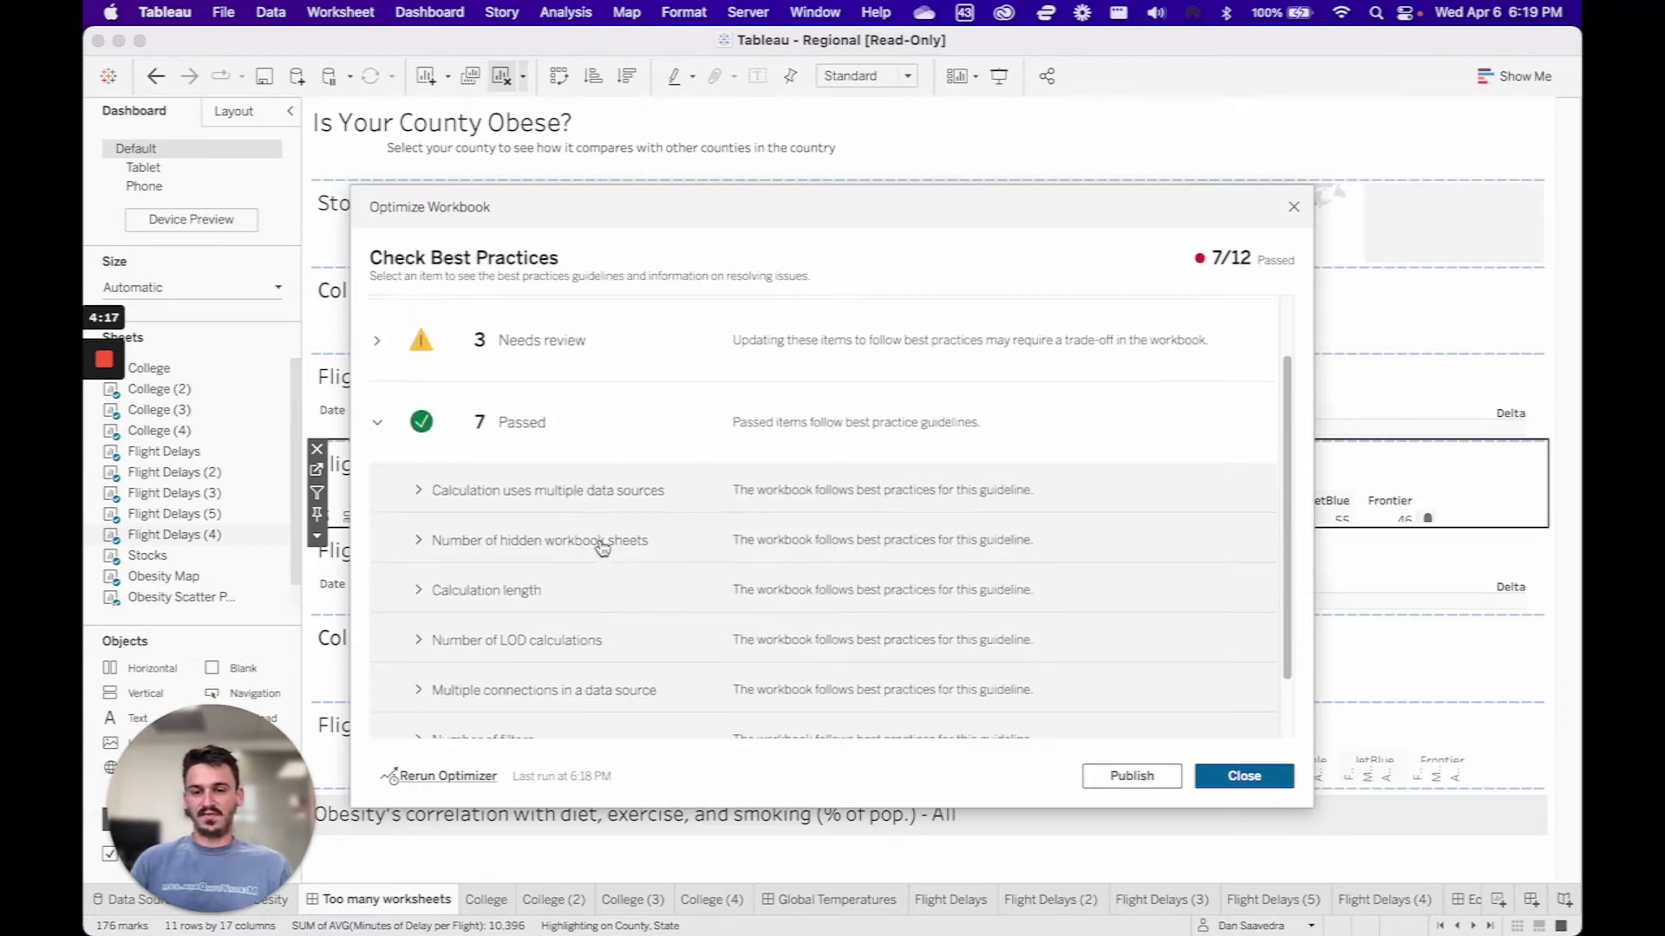
pyautogui.scroll(-2, 598, 551)
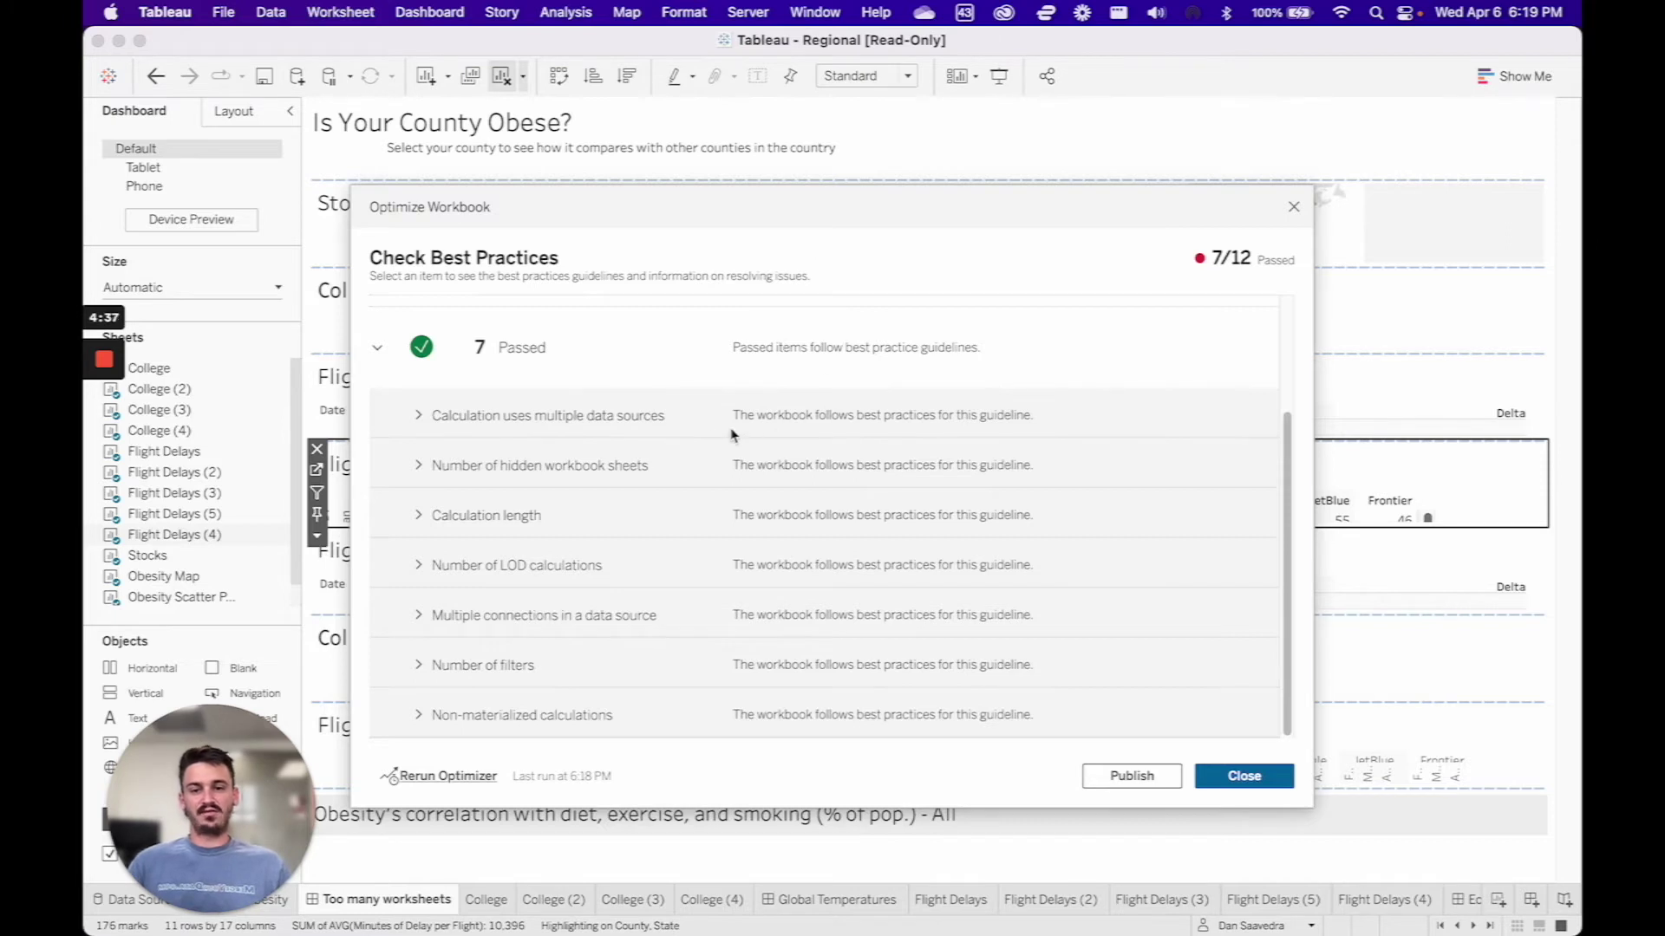
pyautogui.scroll(3, 928, 511)
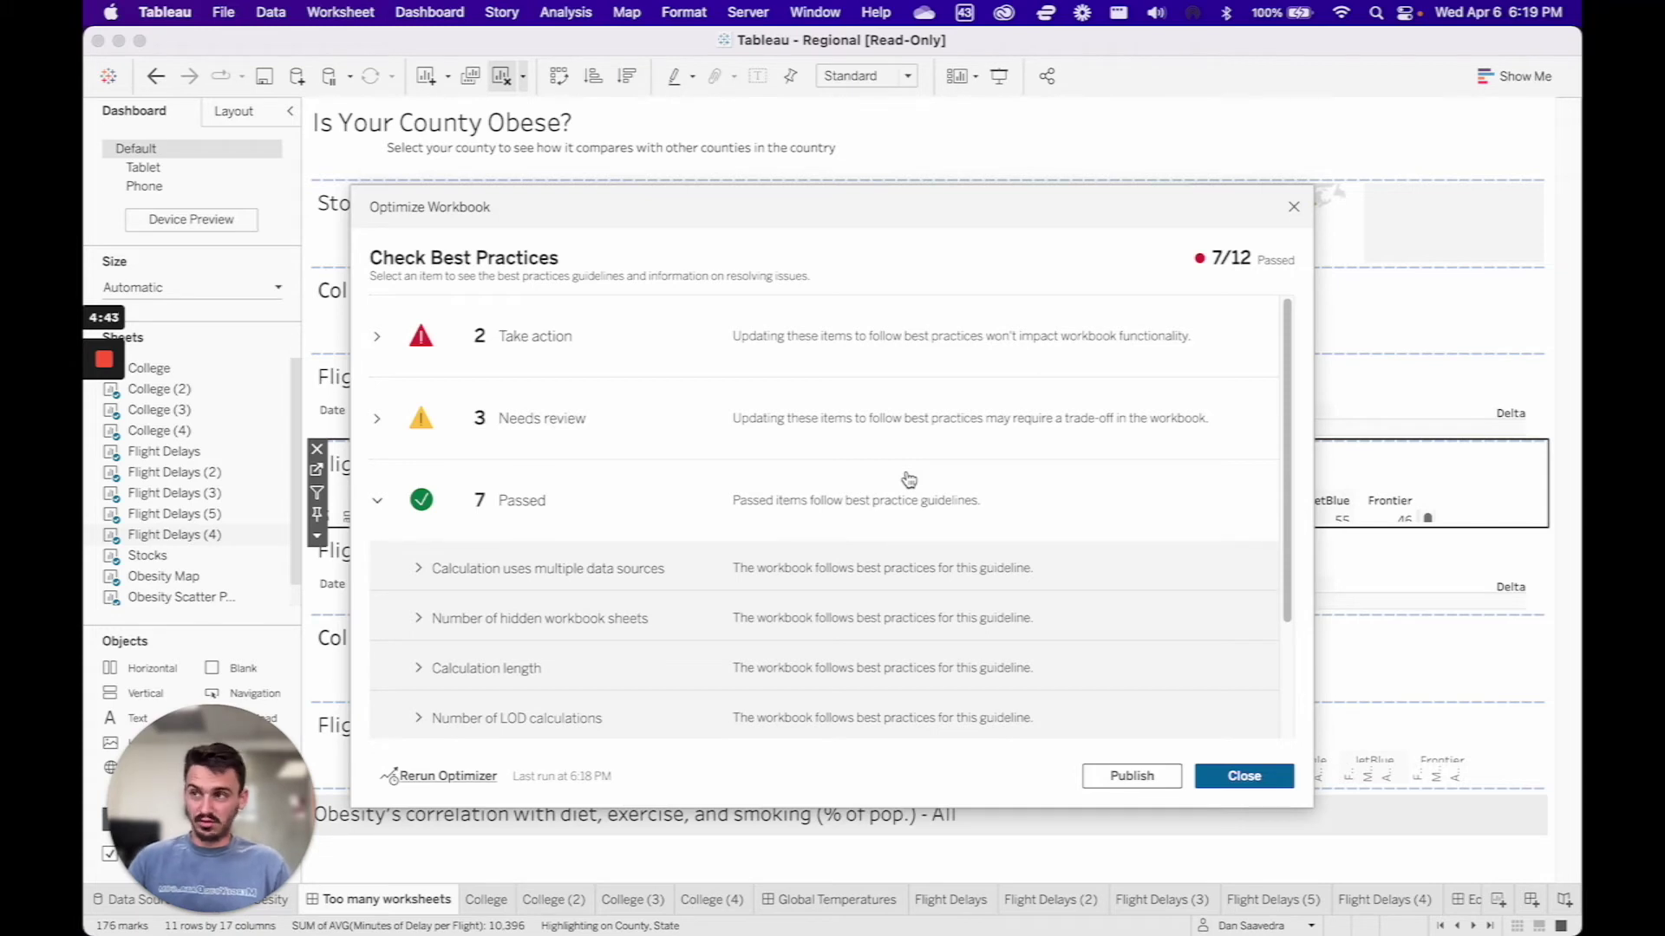
# Step: Close the optimizer and view data for June–September heat-map cells on Global Temperatures
pyautogui.click(1294, 209)
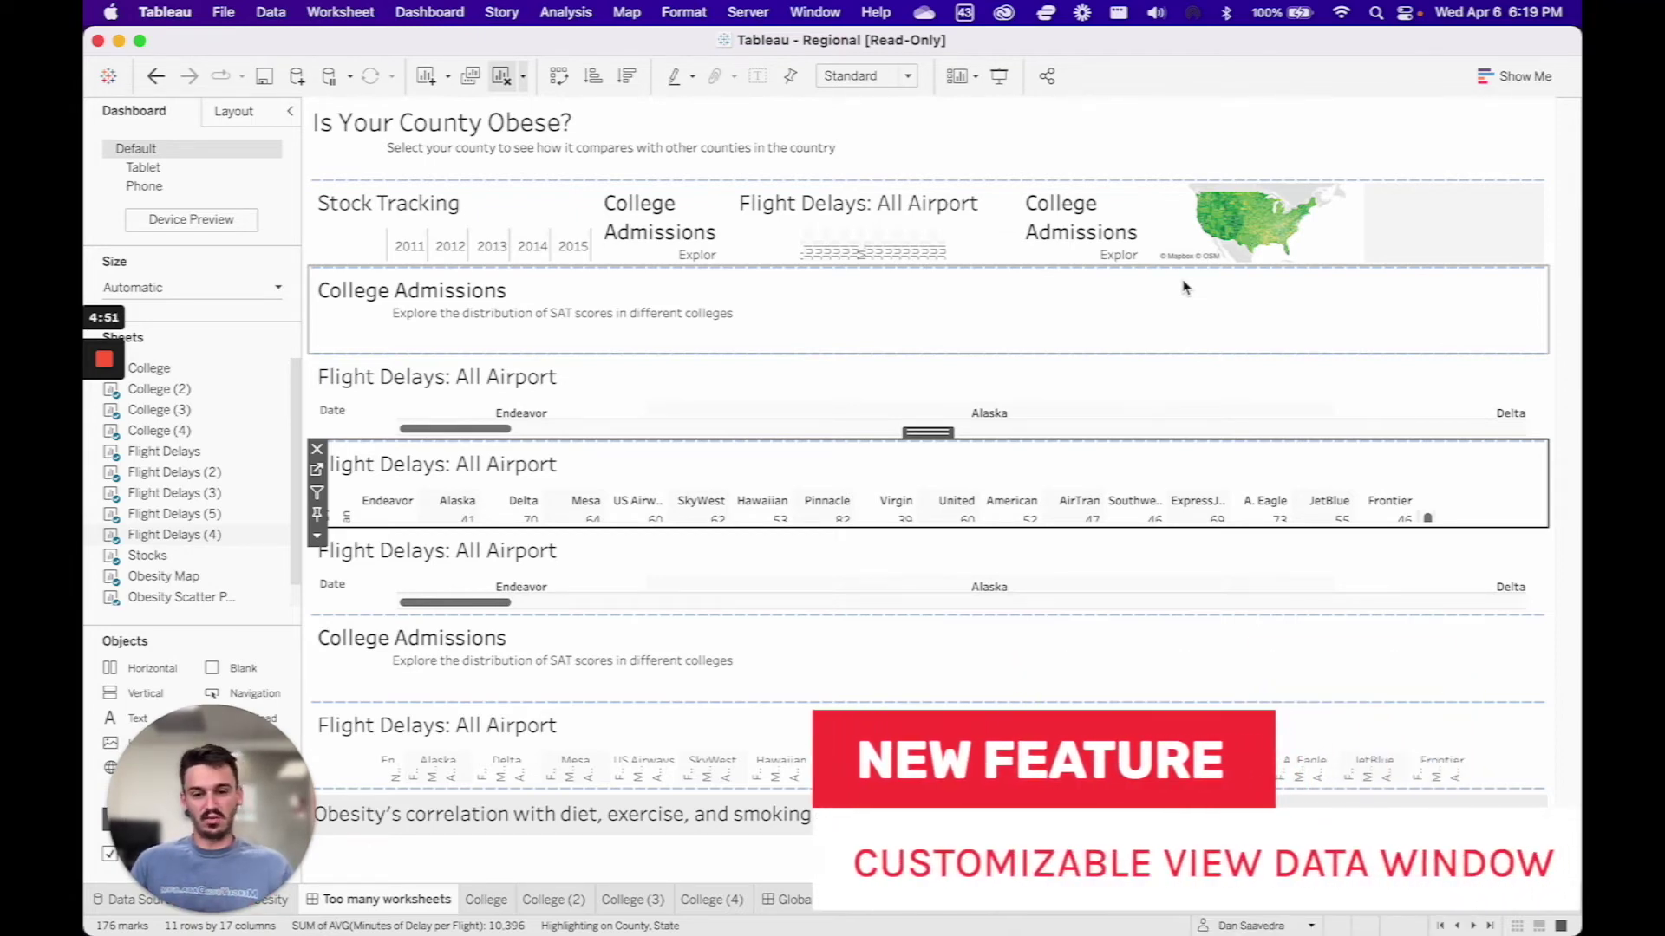
pyautogui.click(885, 902)
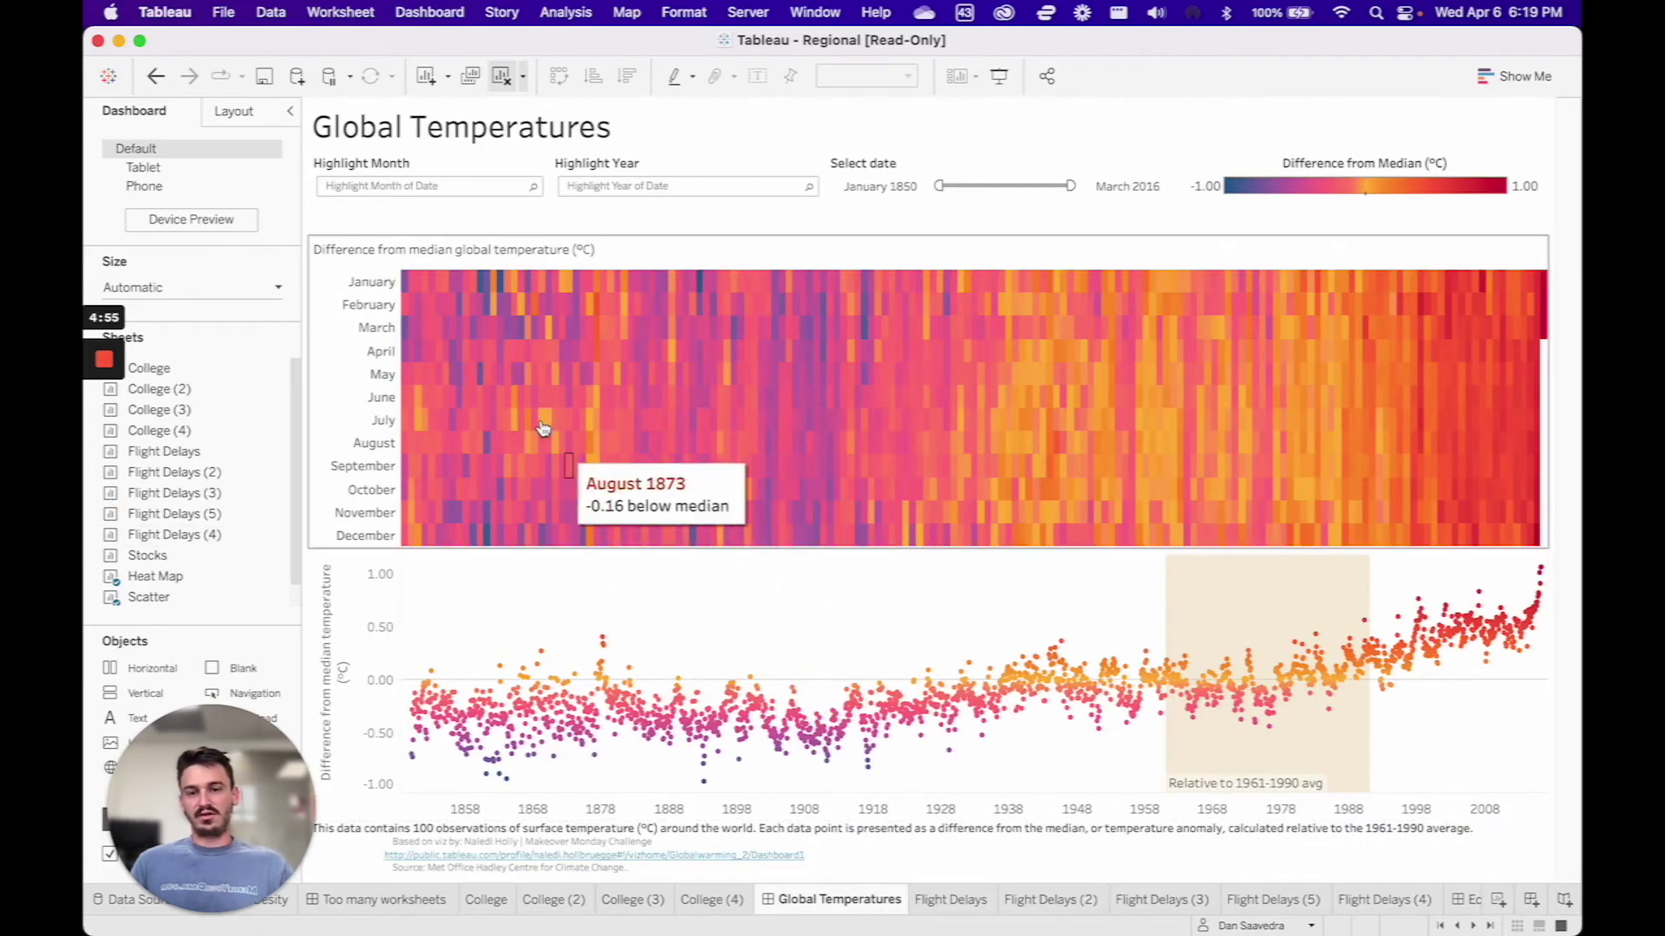
pyautogui.moveTo(502, 383); pyautogui.dragTo(943, 473)
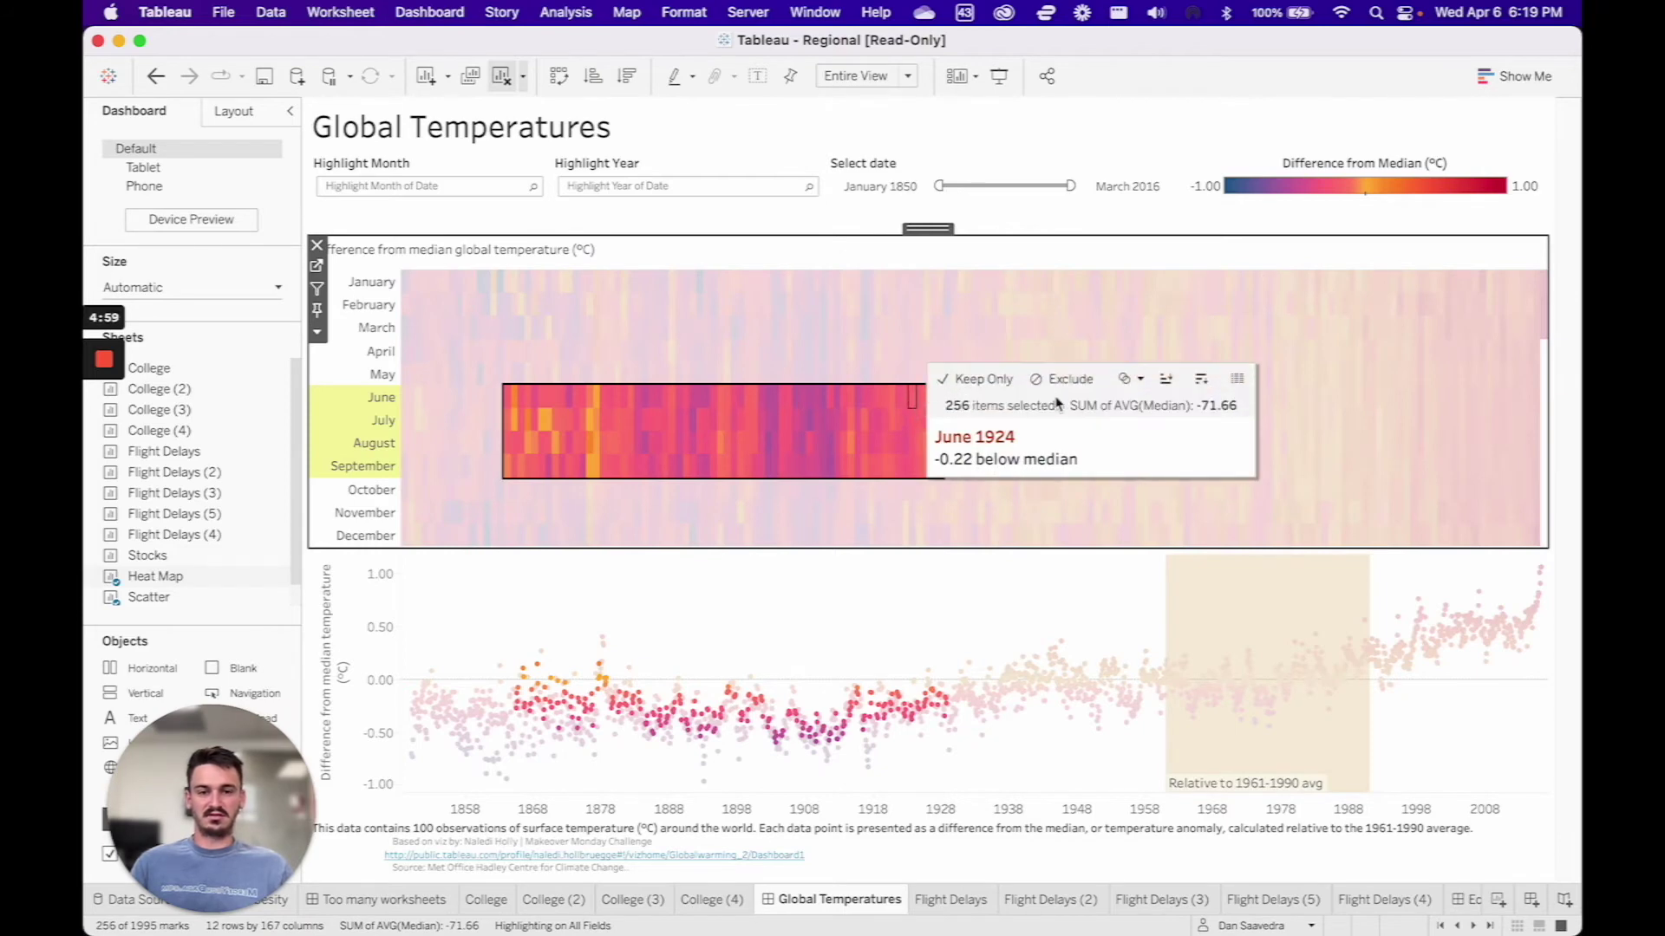
pyautogui.click(1238, 379)
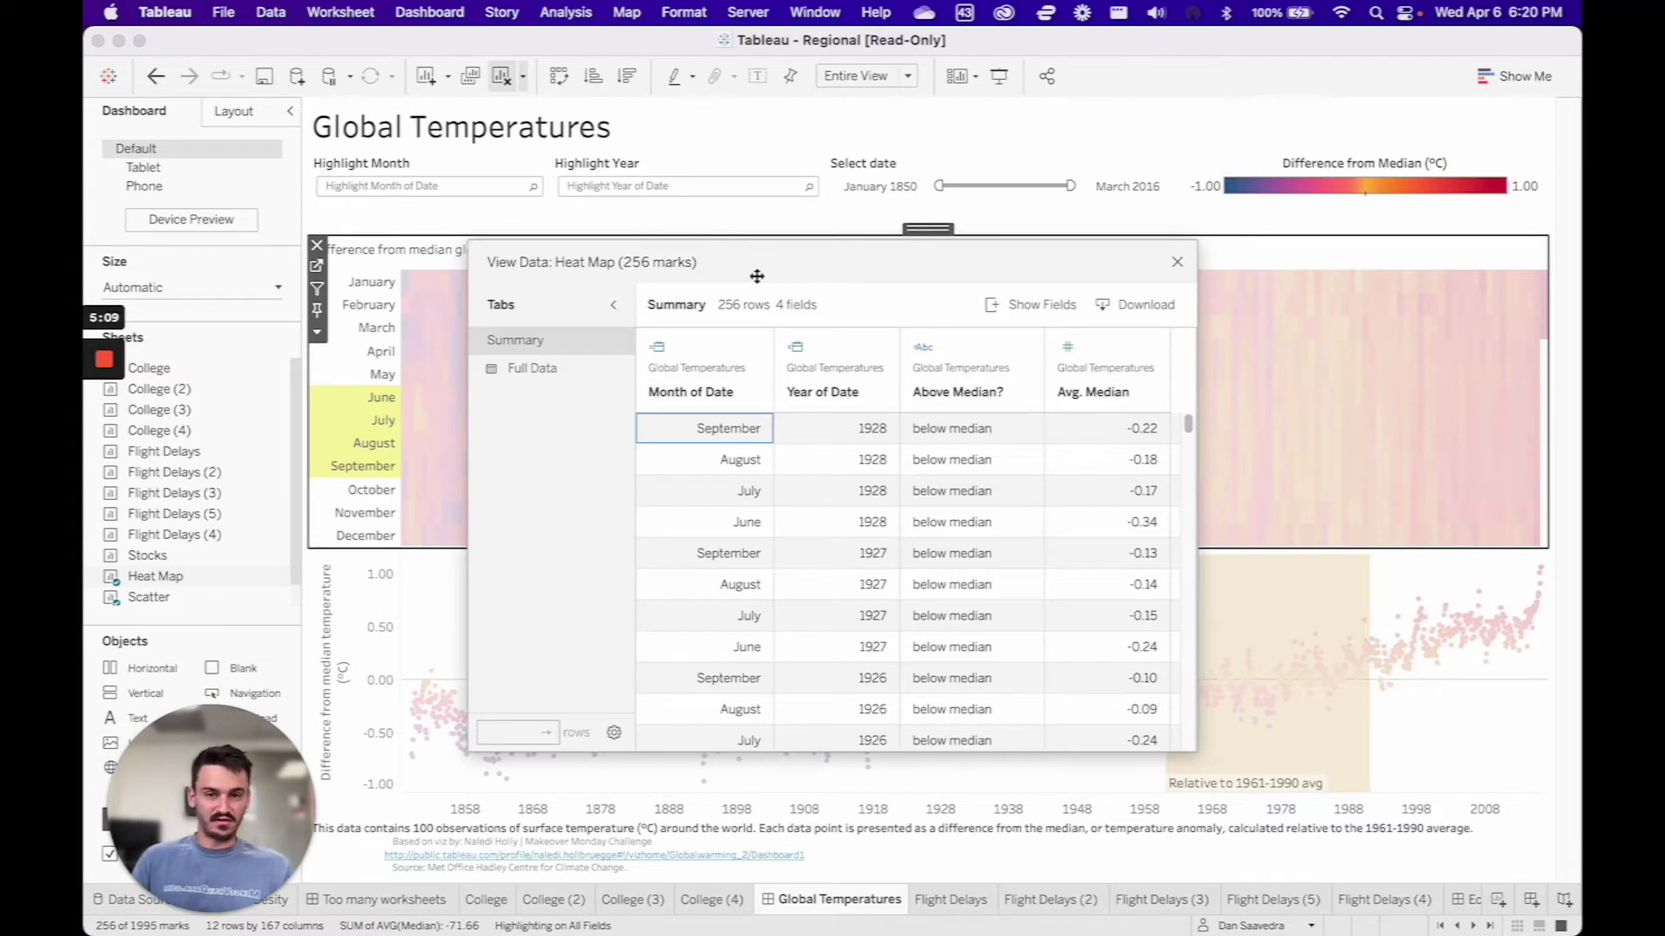
# Step: Move and enlarge the View Data window, then check the Avg. Median column options
pyautogui.moveTo(757, 276); pyautogui.dragTo(663, 178)
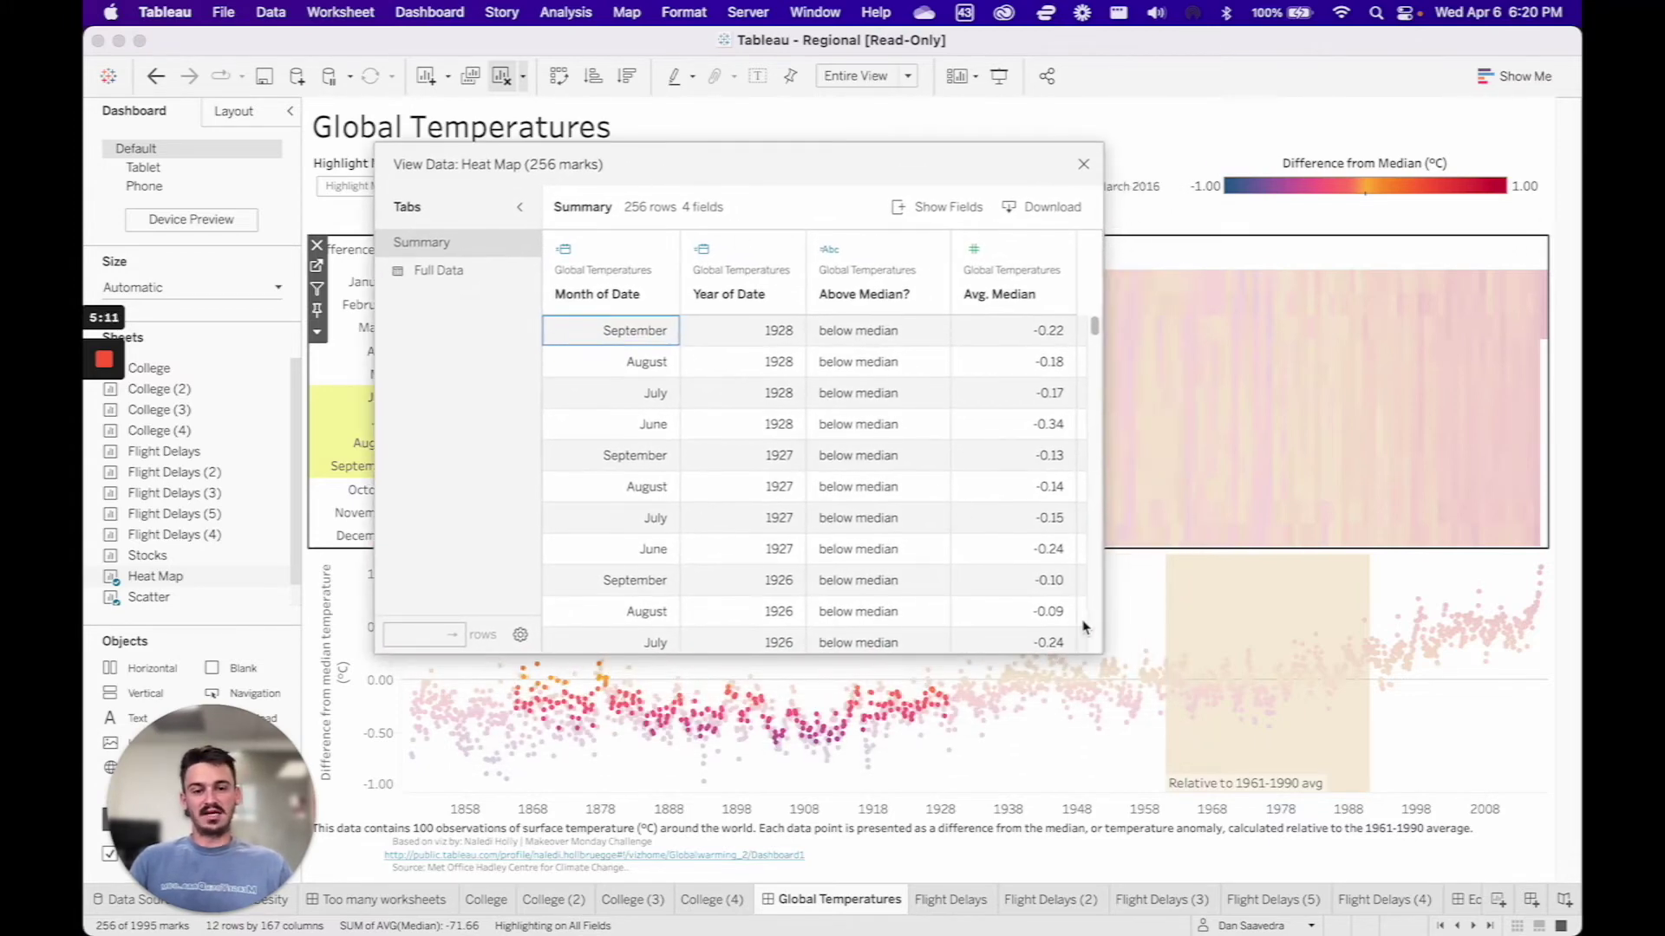
pyautogui.scroll(-5, 1084, 626)
pyautogui.moveTo(1100, 650); pyautogui.dragTo(1483, 728)
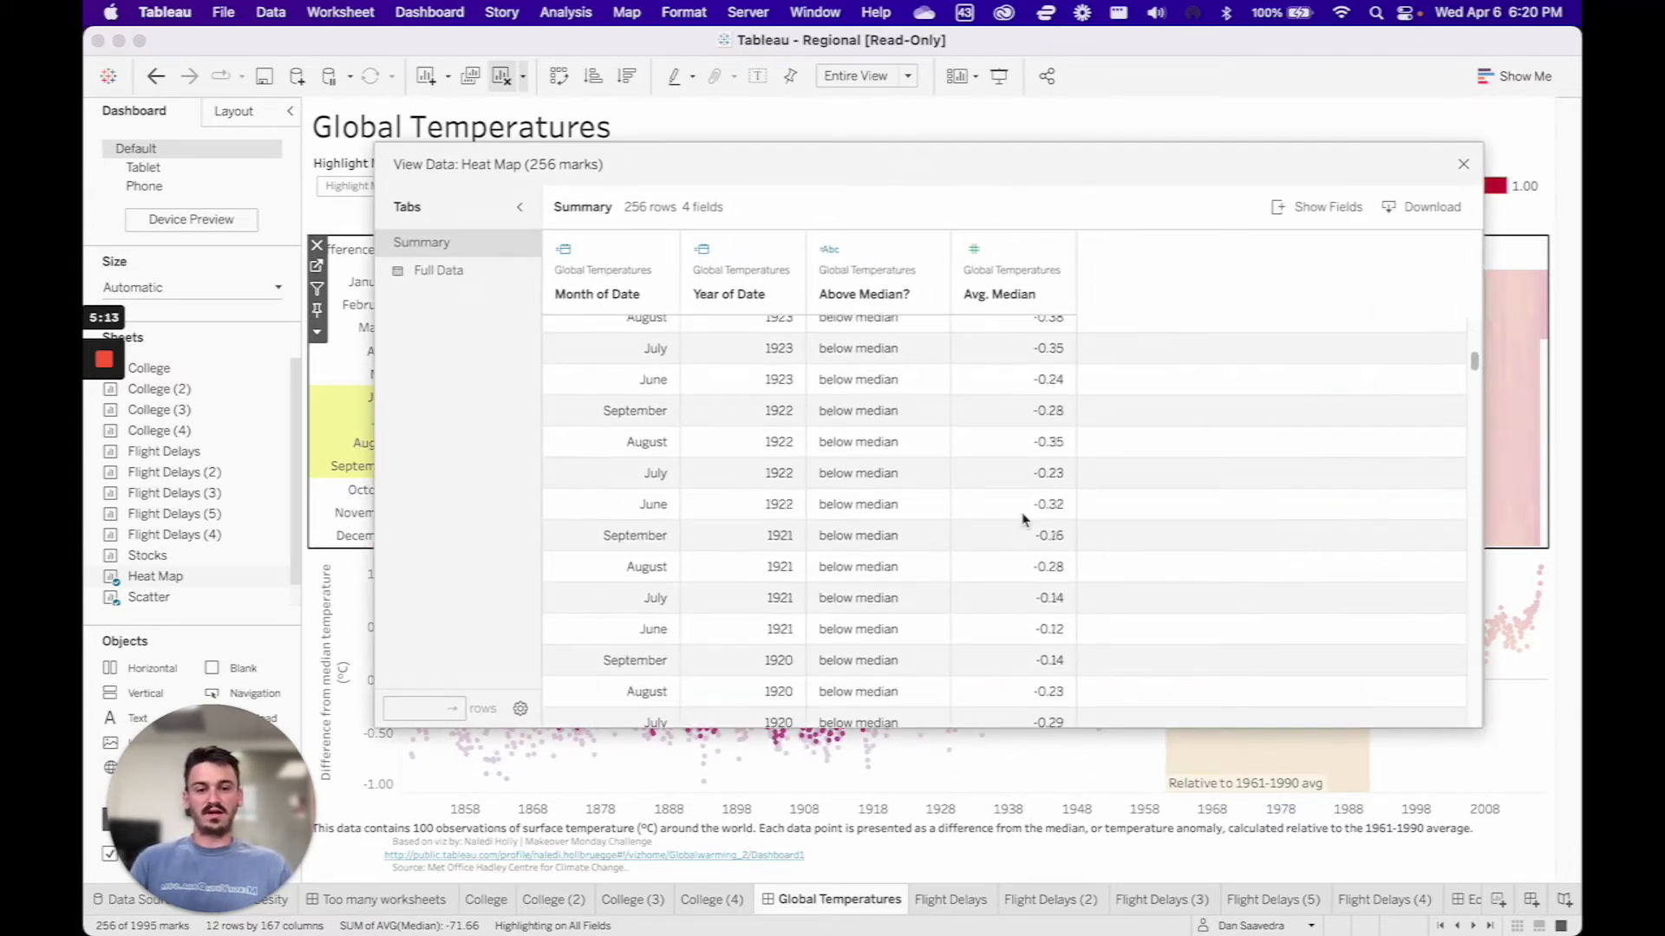
pyautogui.scroll(-15, 1024, 520)
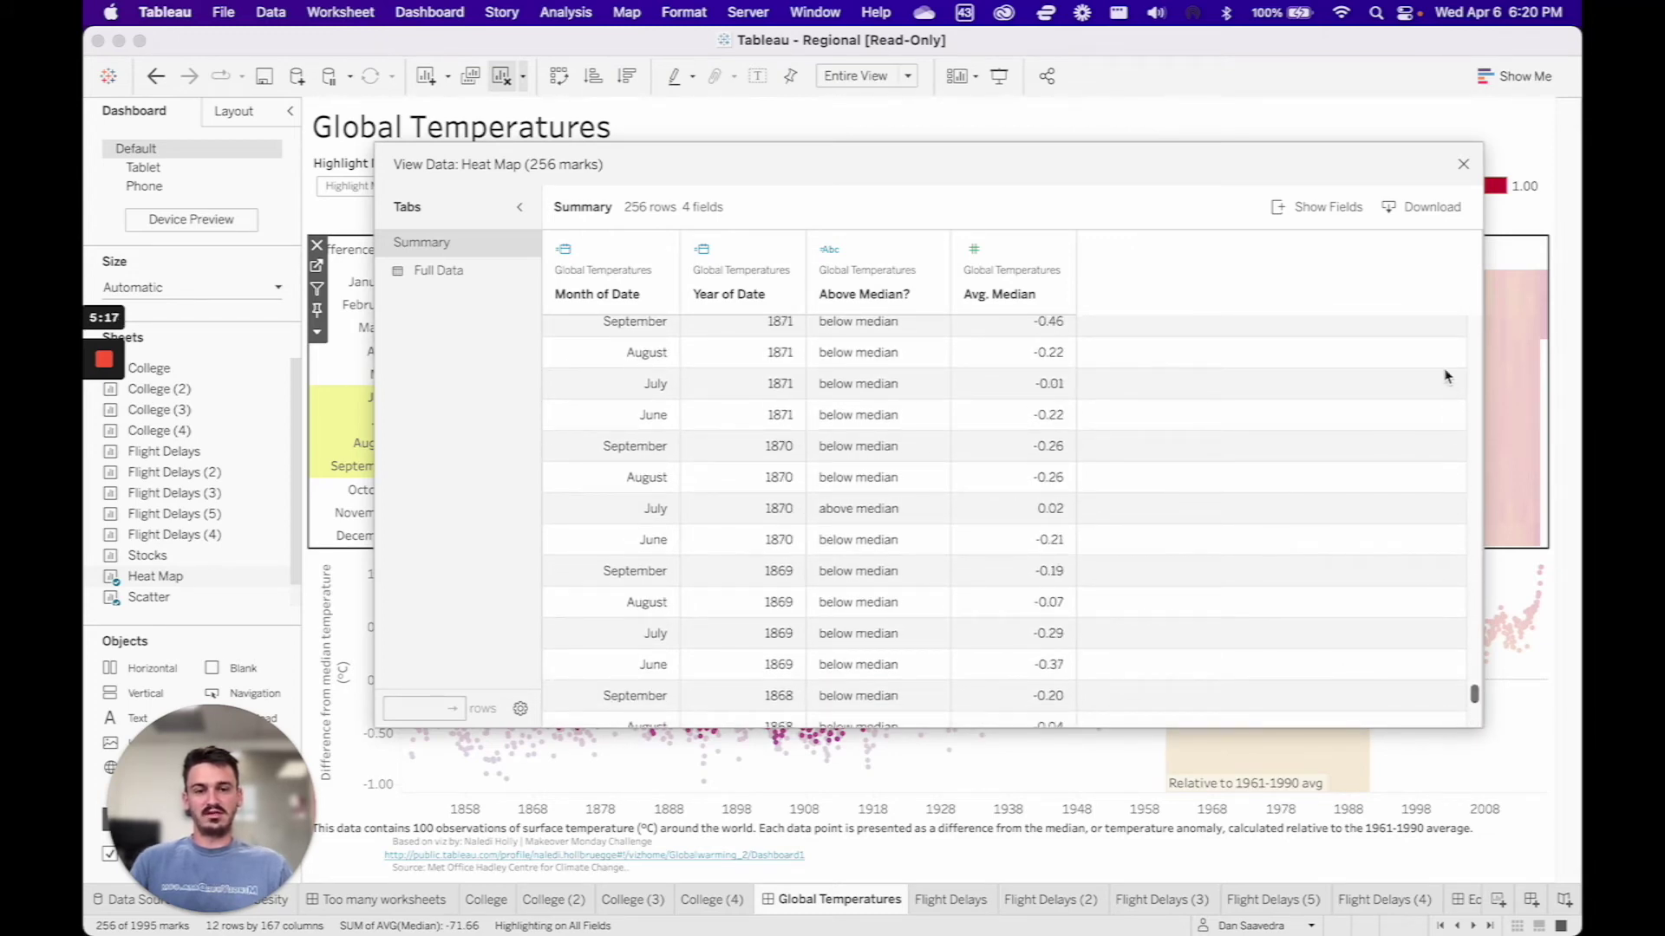
pyautogui.click(1054, 258)
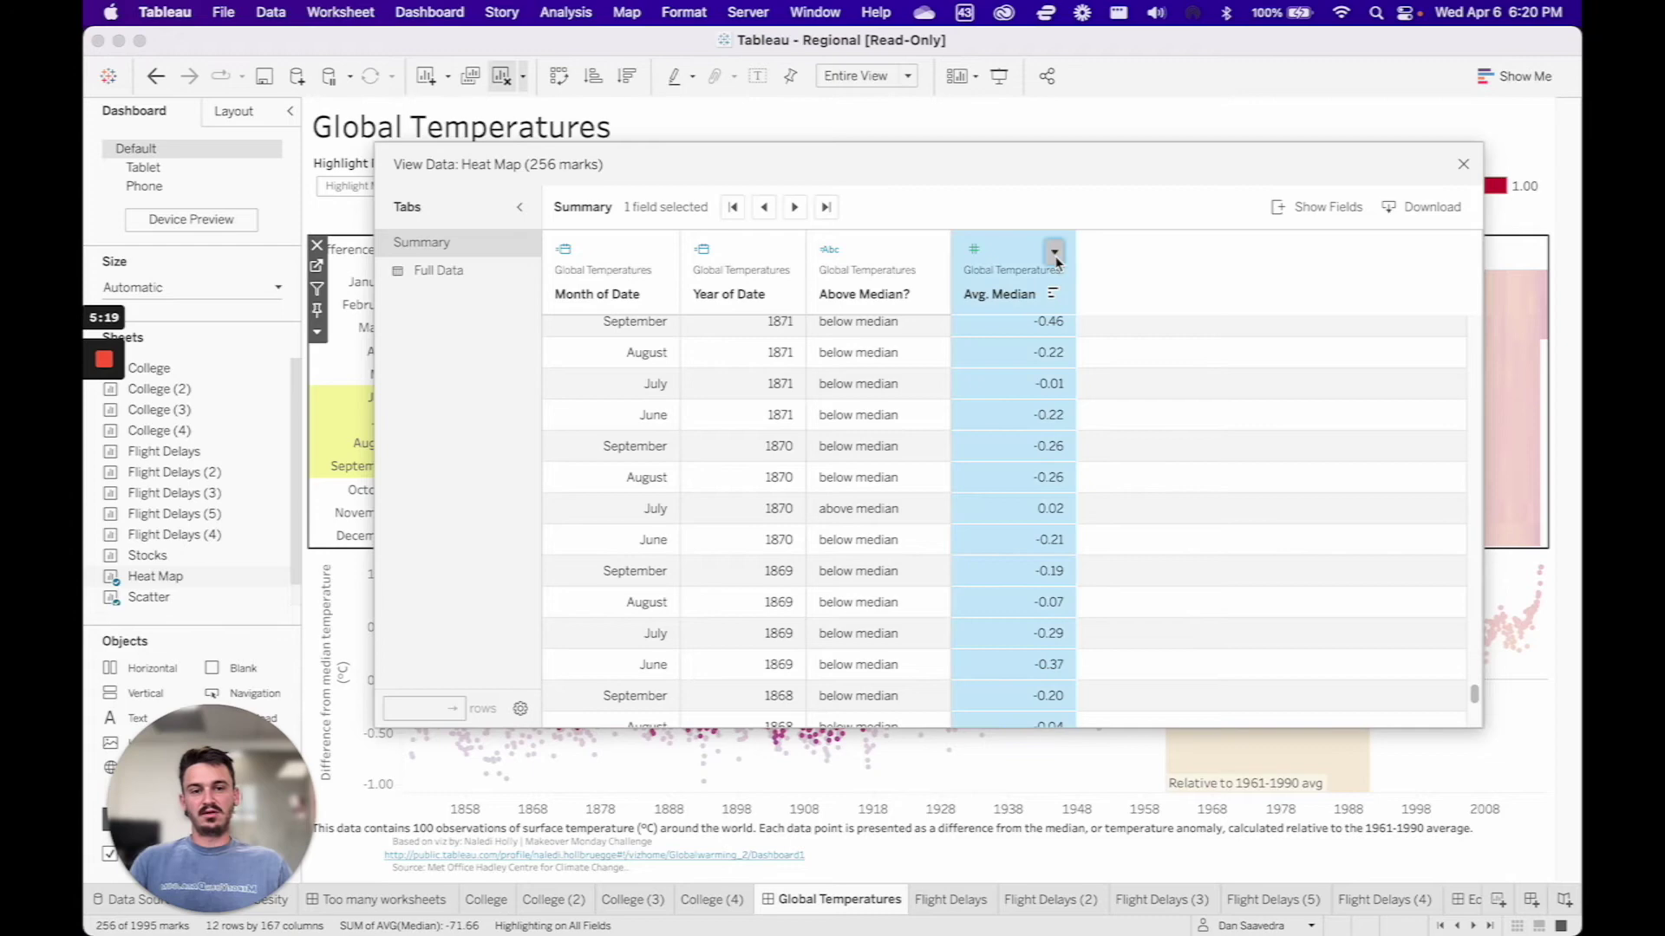
pyautogui.click(1054, 254)
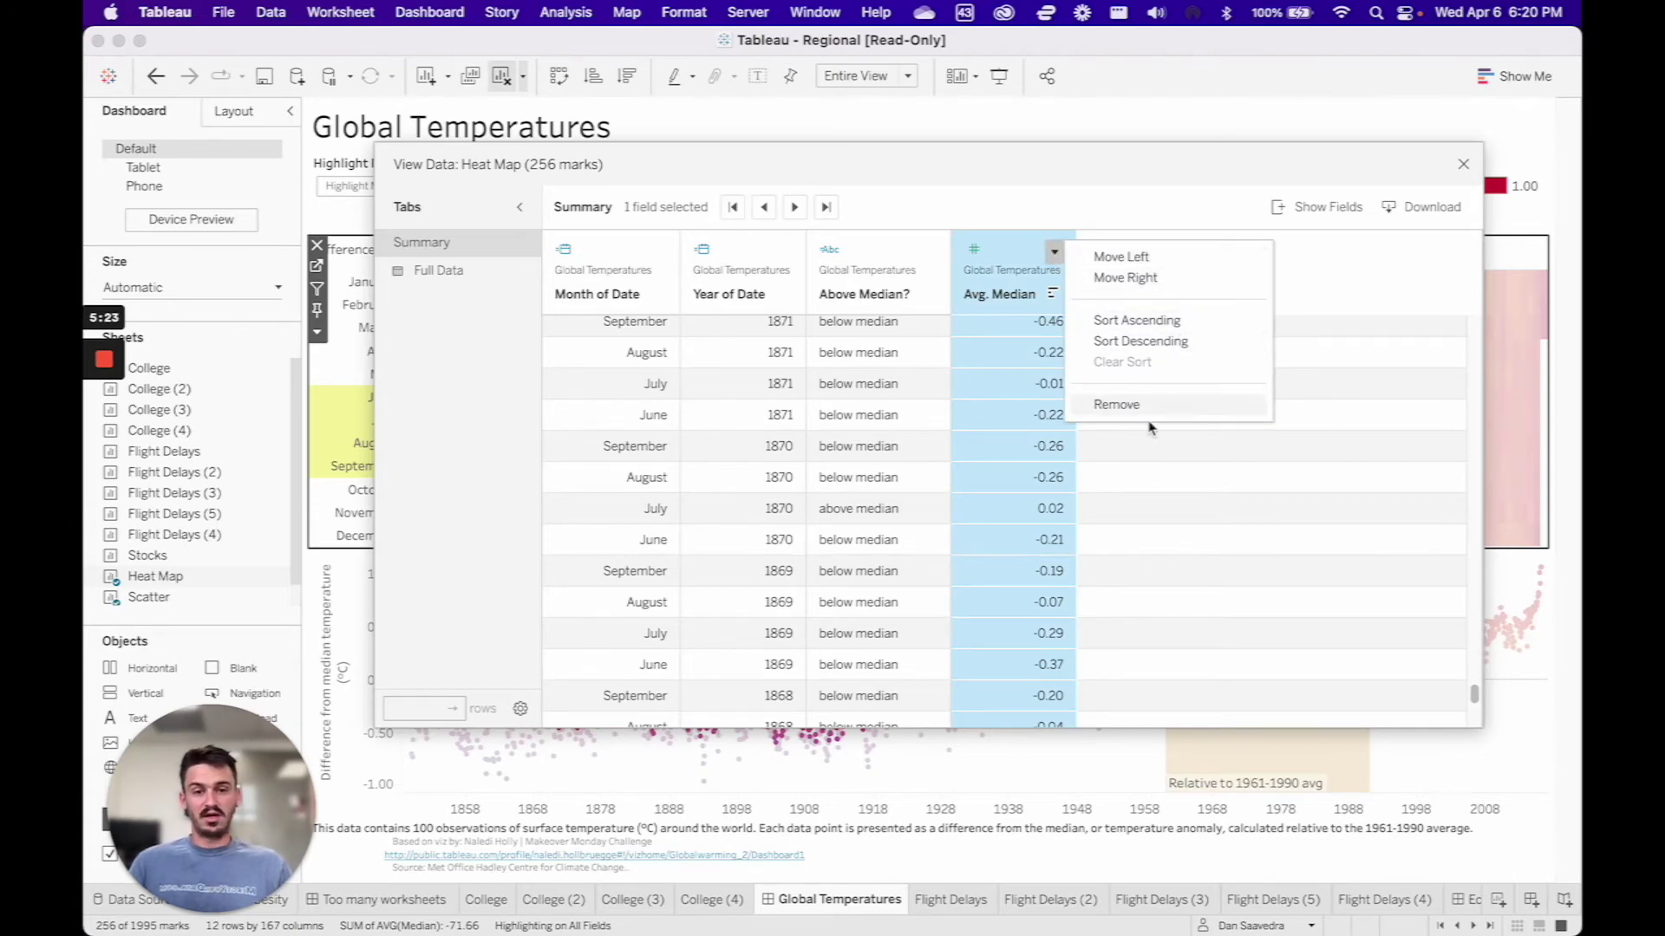
pyautogui.click(807, 240)
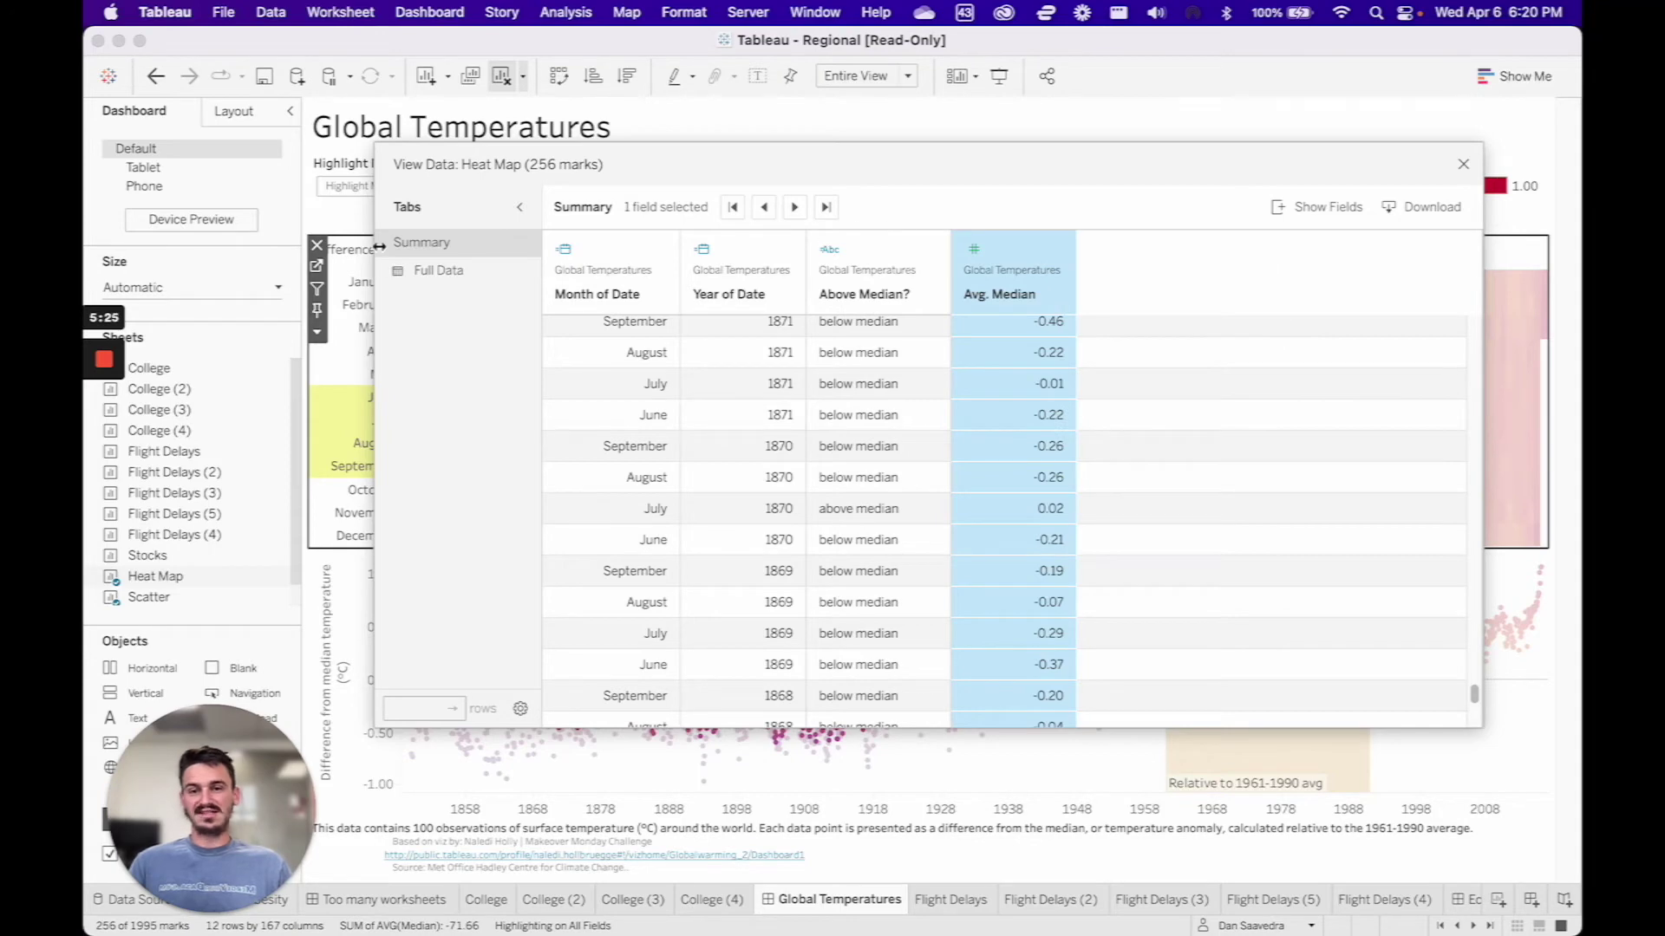
# Step: In Full Data, add the Date, Lower CI, Number of Records and Upper CI fields
pyautogui.click(479, 279)
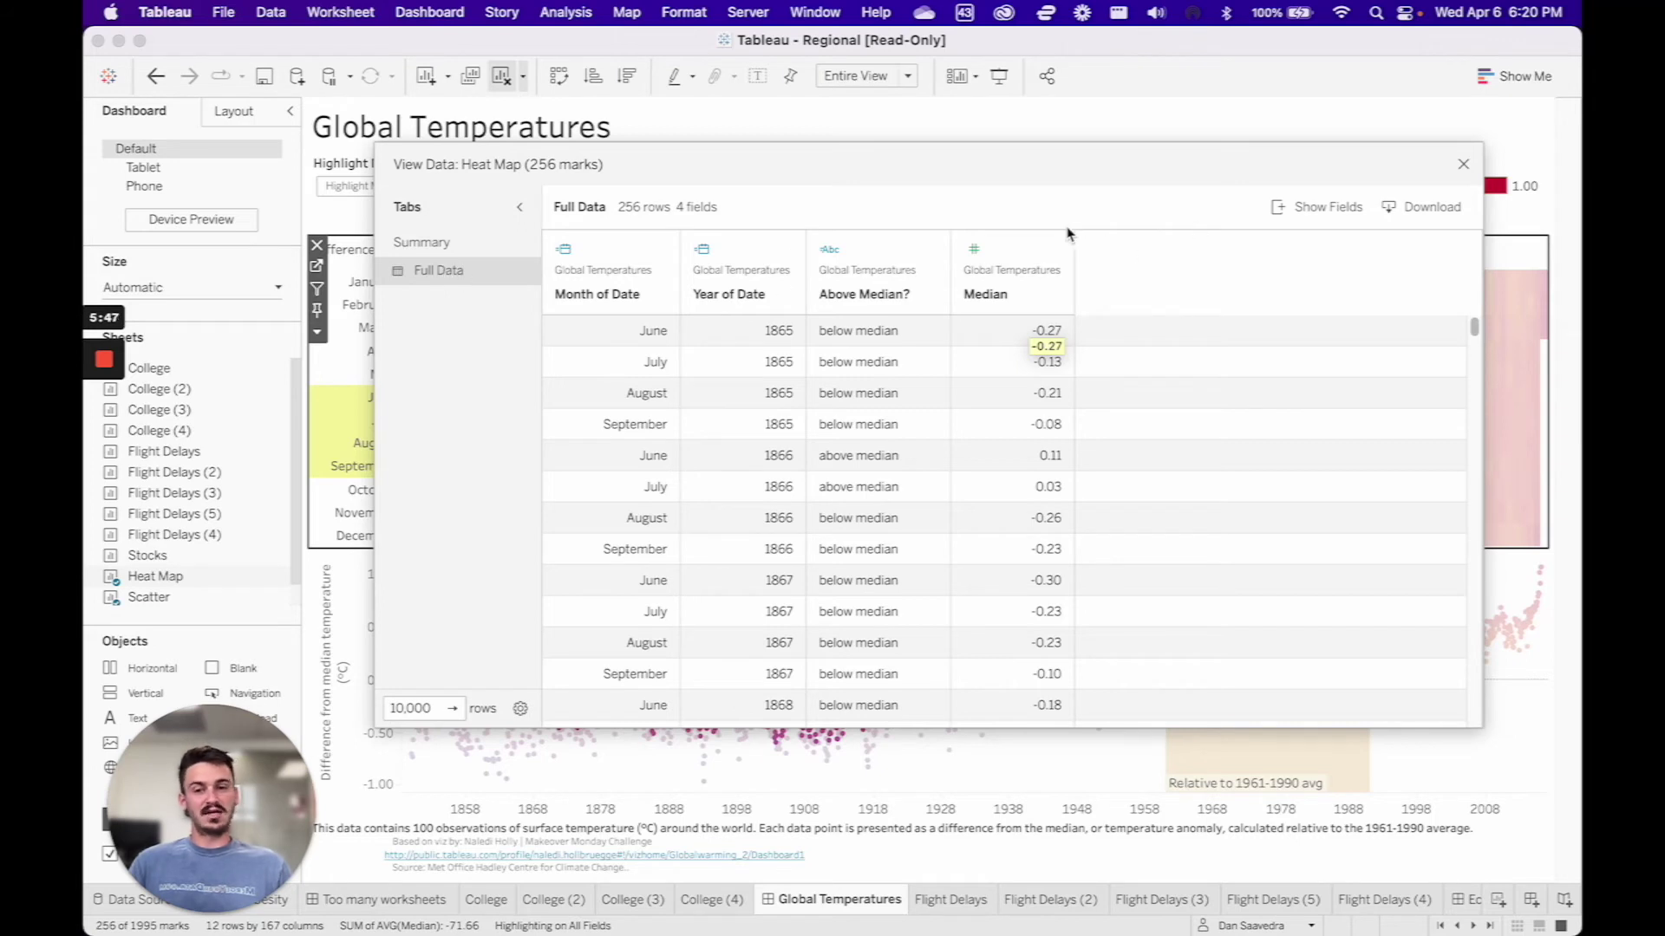
pyautogui.click(1305, 209)
pyautogui.scroll(-2, 1370, 364)
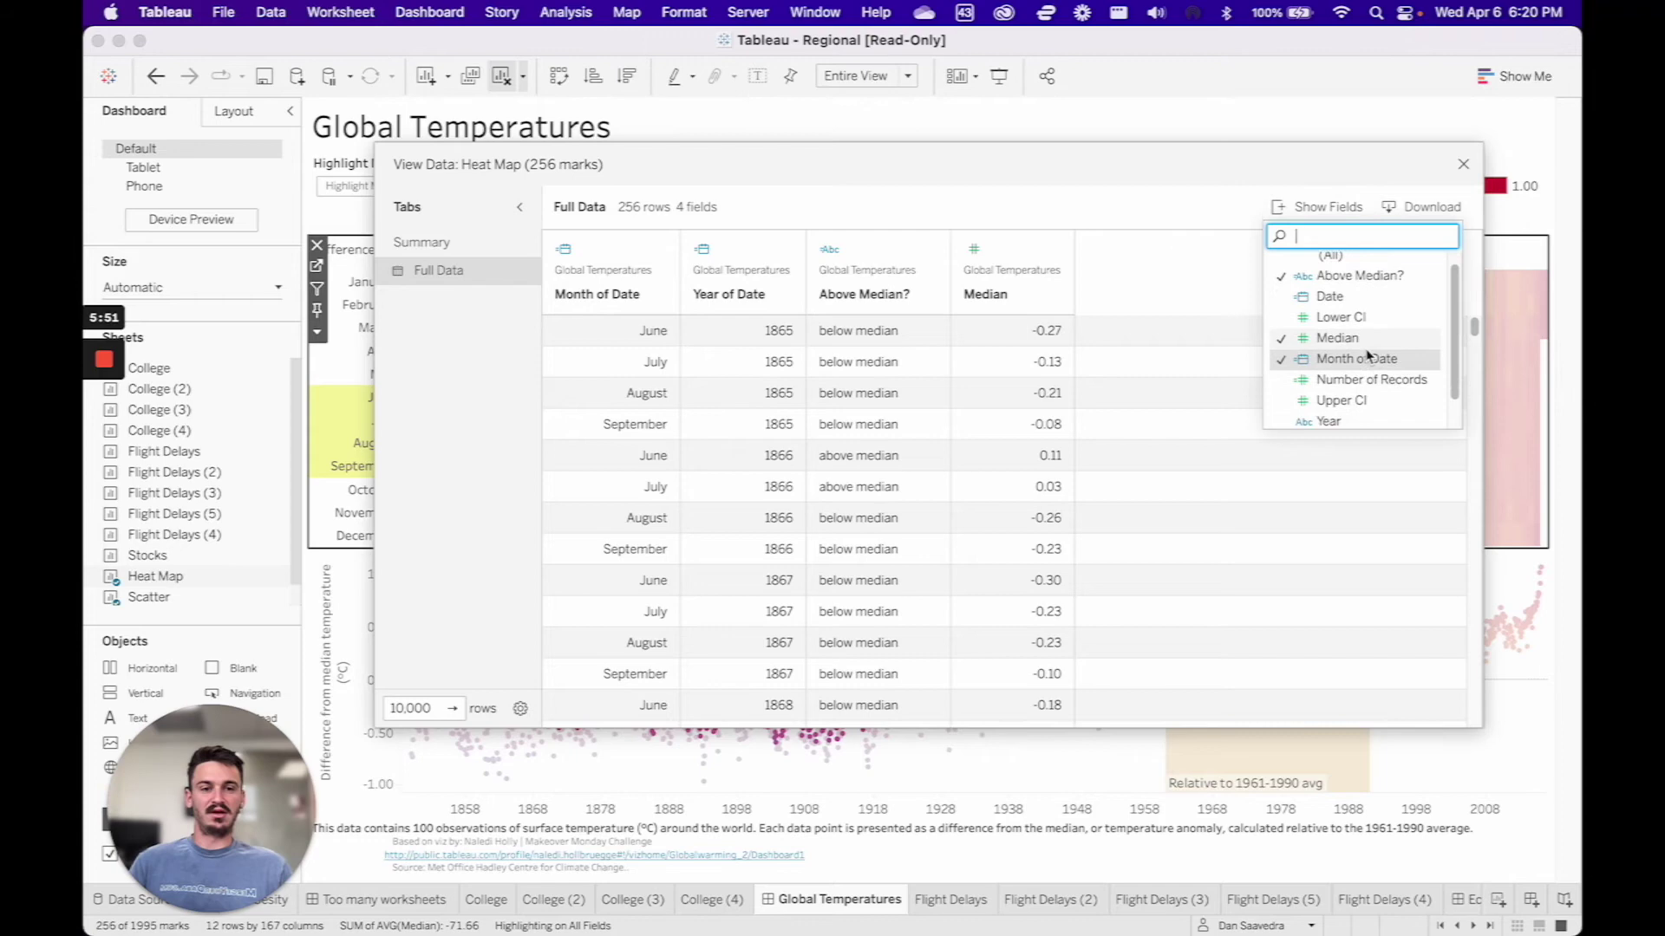
pyautogui.scroll(2, 1359, 398)
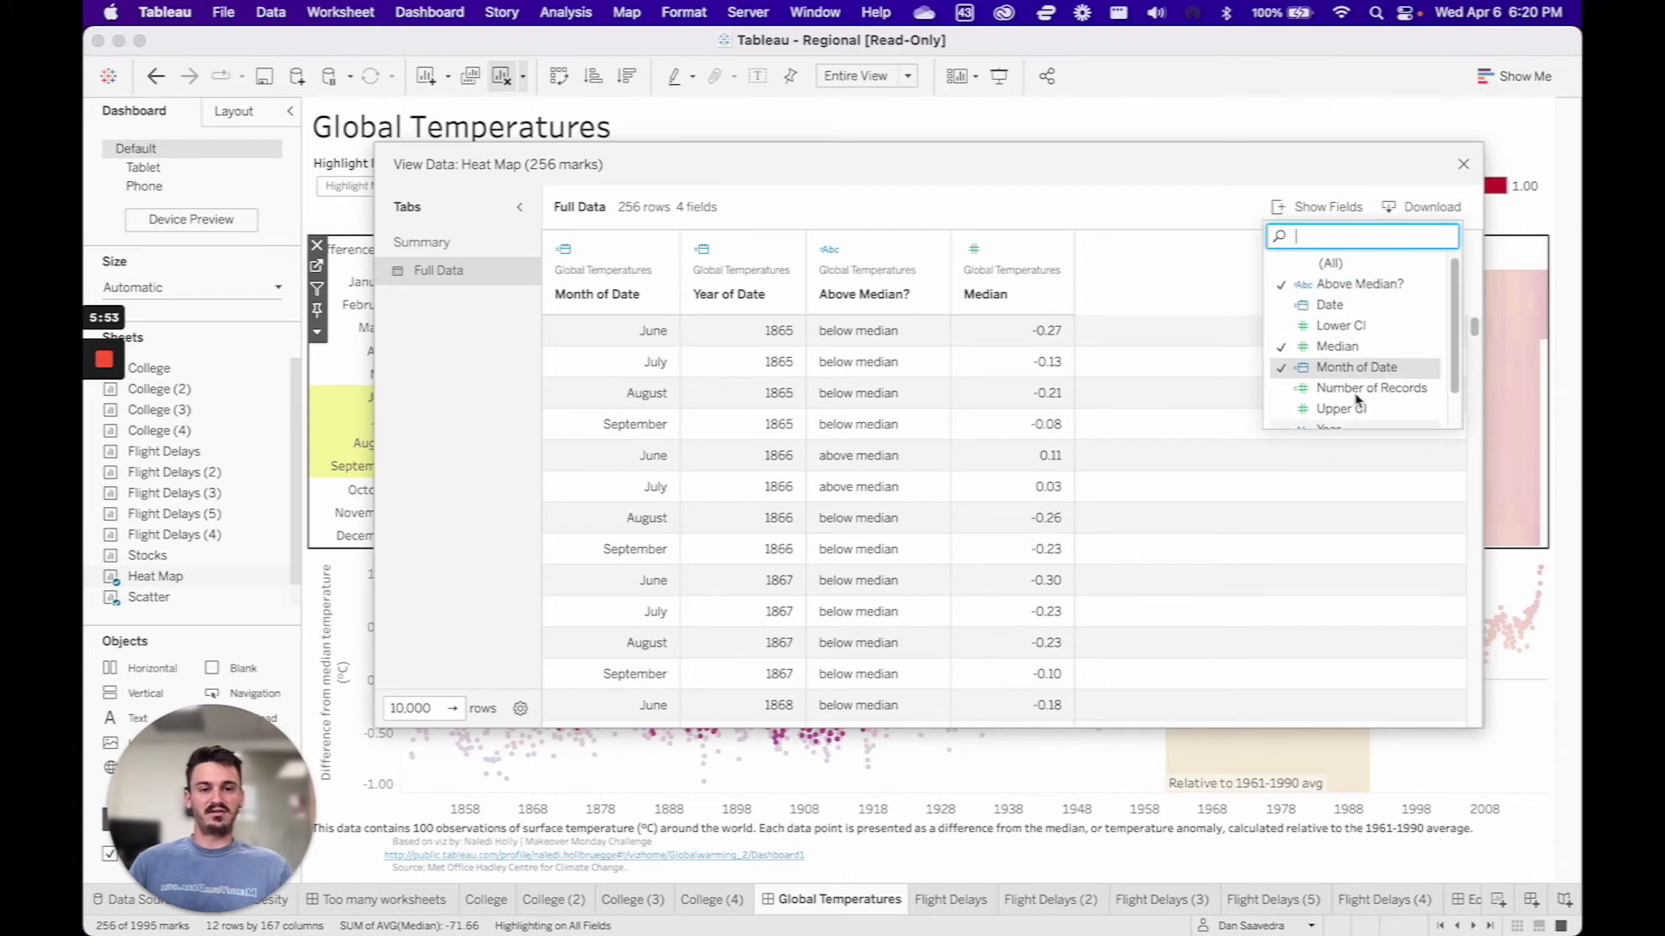
pyautogui.click(1356, 311)
pyautogui.click(1360, 331)
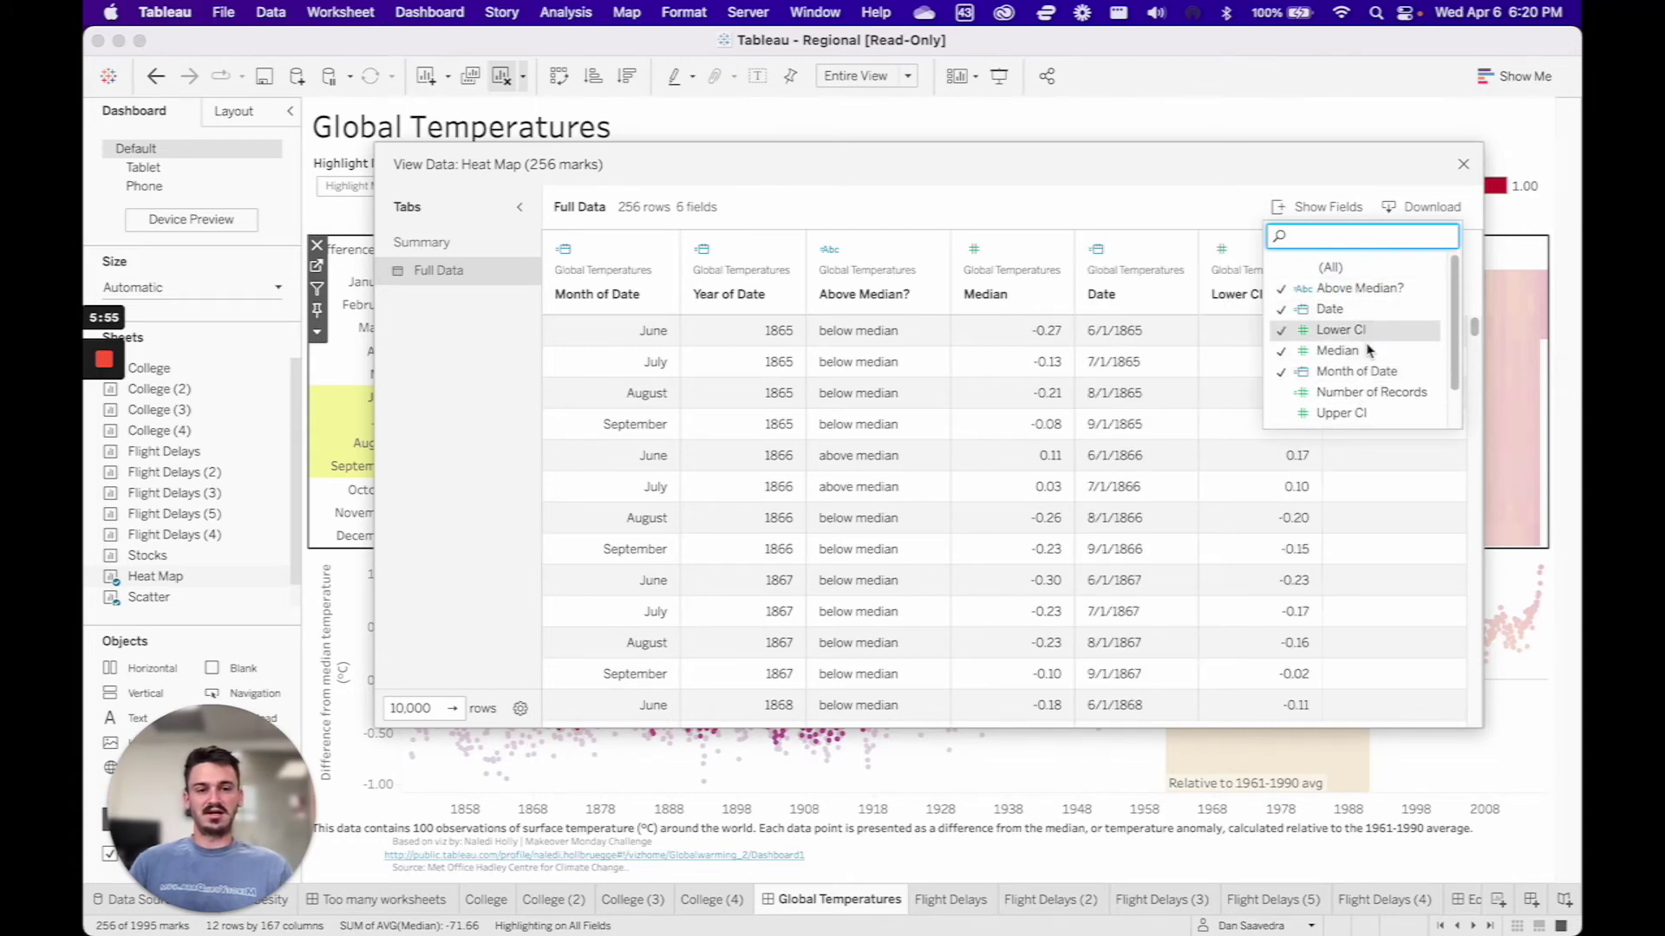
pyautogui.click(1370, 393)
pyautogui.click(1368, 414)
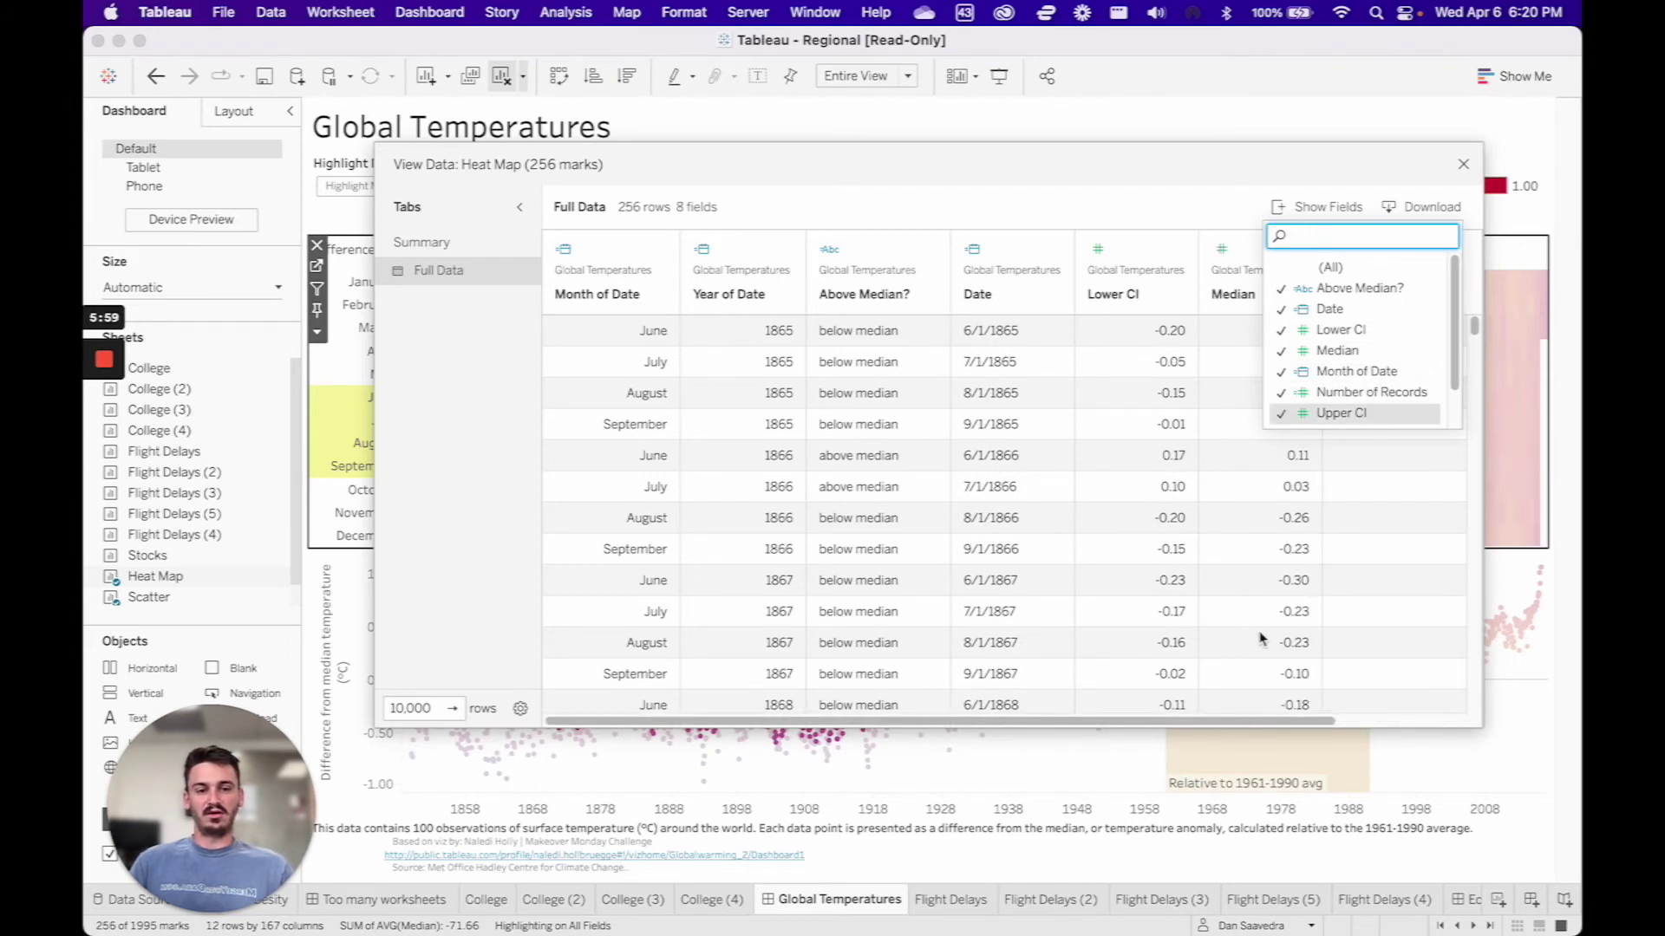
pyautogui.click(1261, 725)
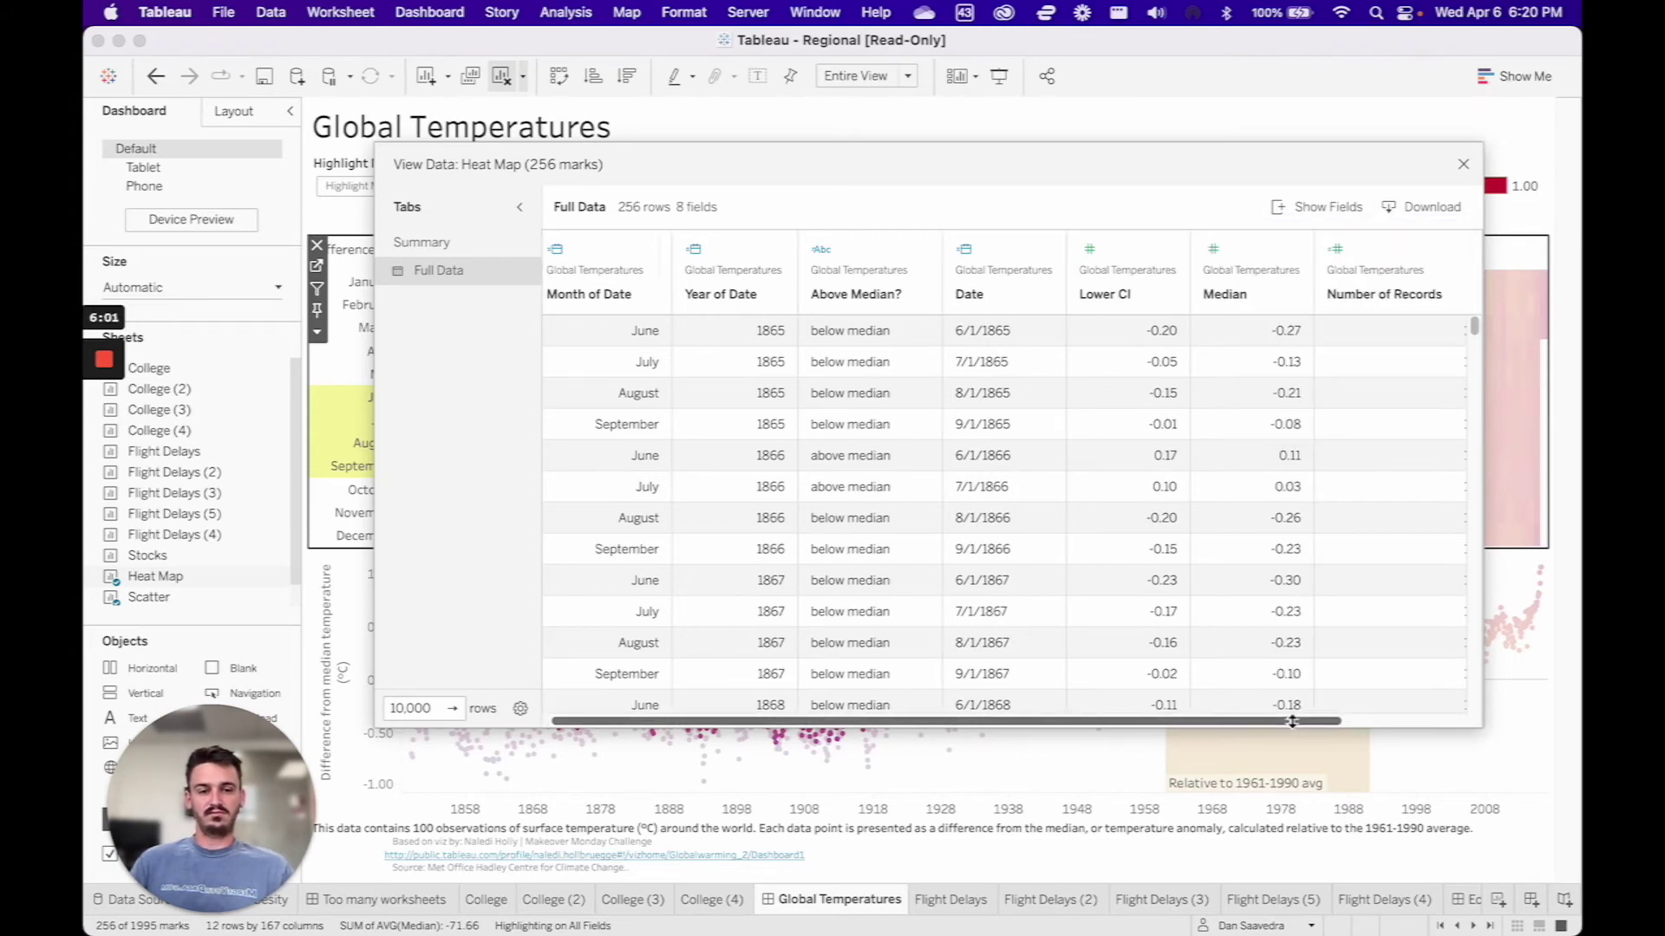
pyautogui.hscroll(3, 1438, 702)
pyautogui.hscroll(-3, 1444, 704)
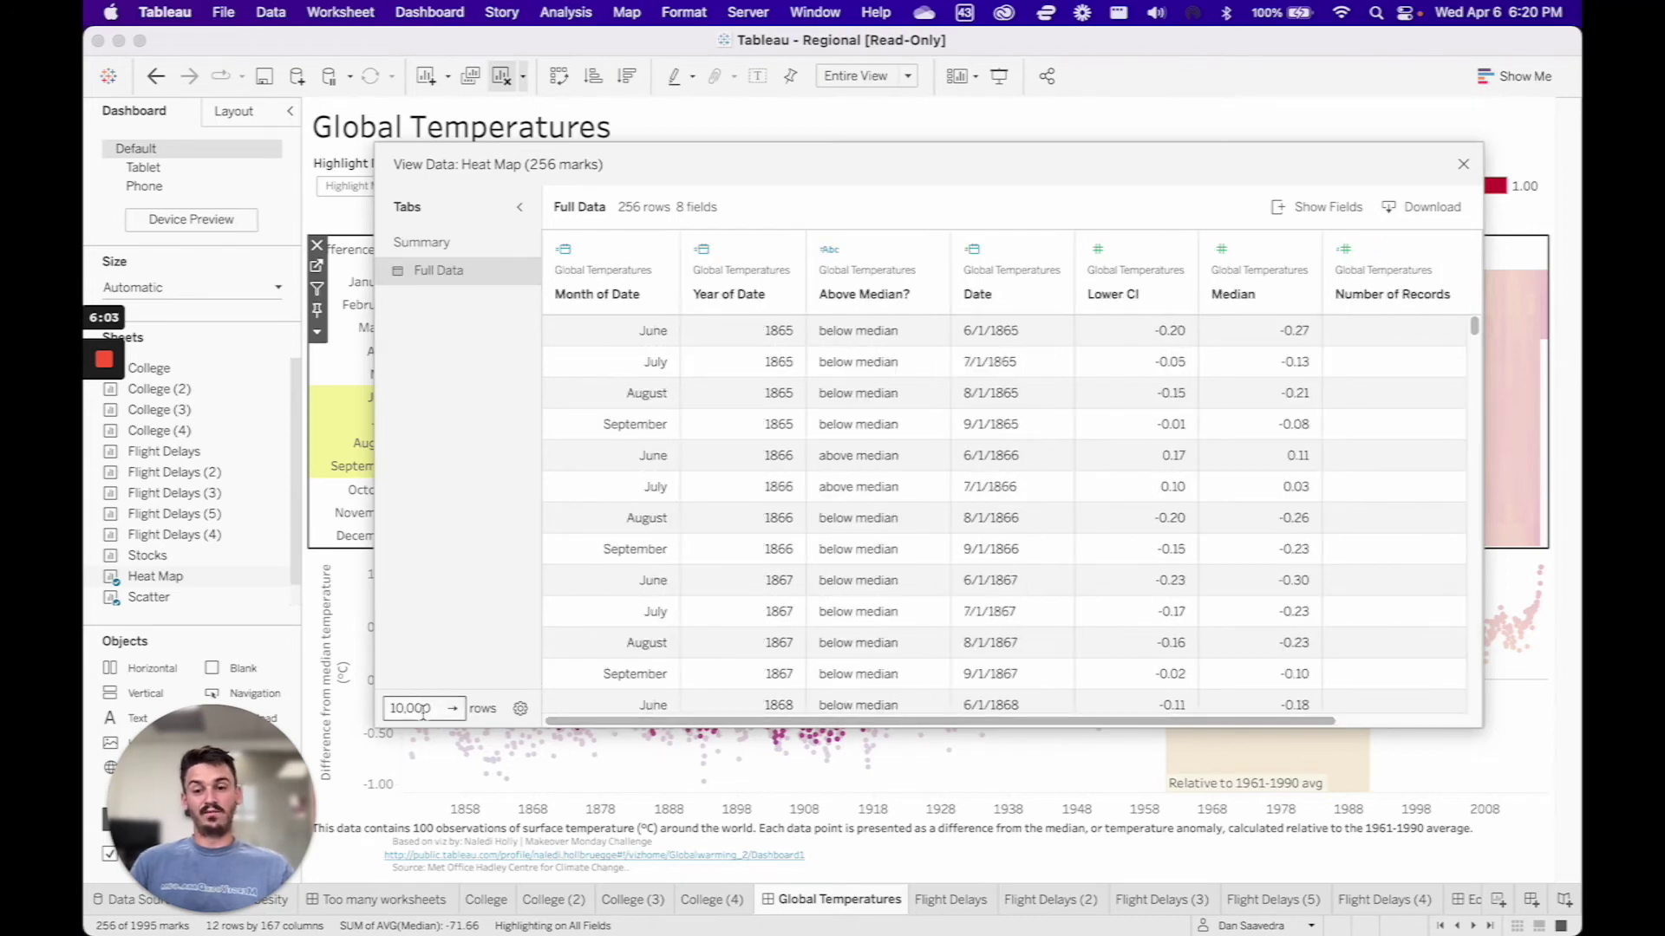
pyautogui.moveTo(433, 708); pyautogui.dragTo(328, 707)
pyautogui.write('5')
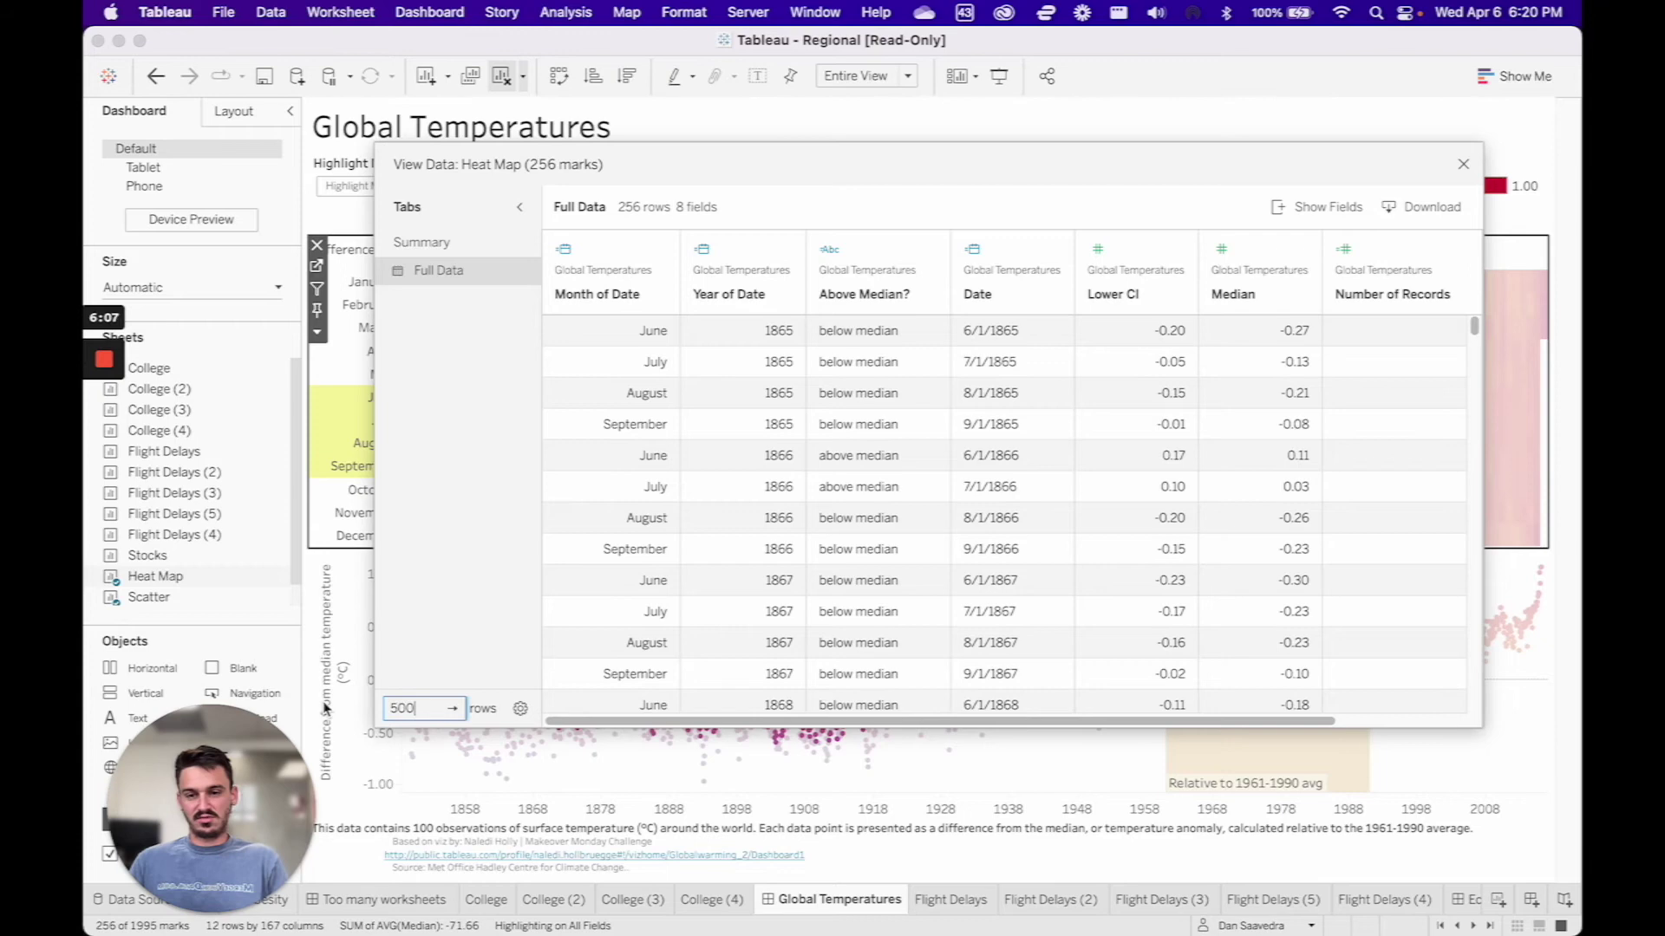
pyautogui.click(451, 708)
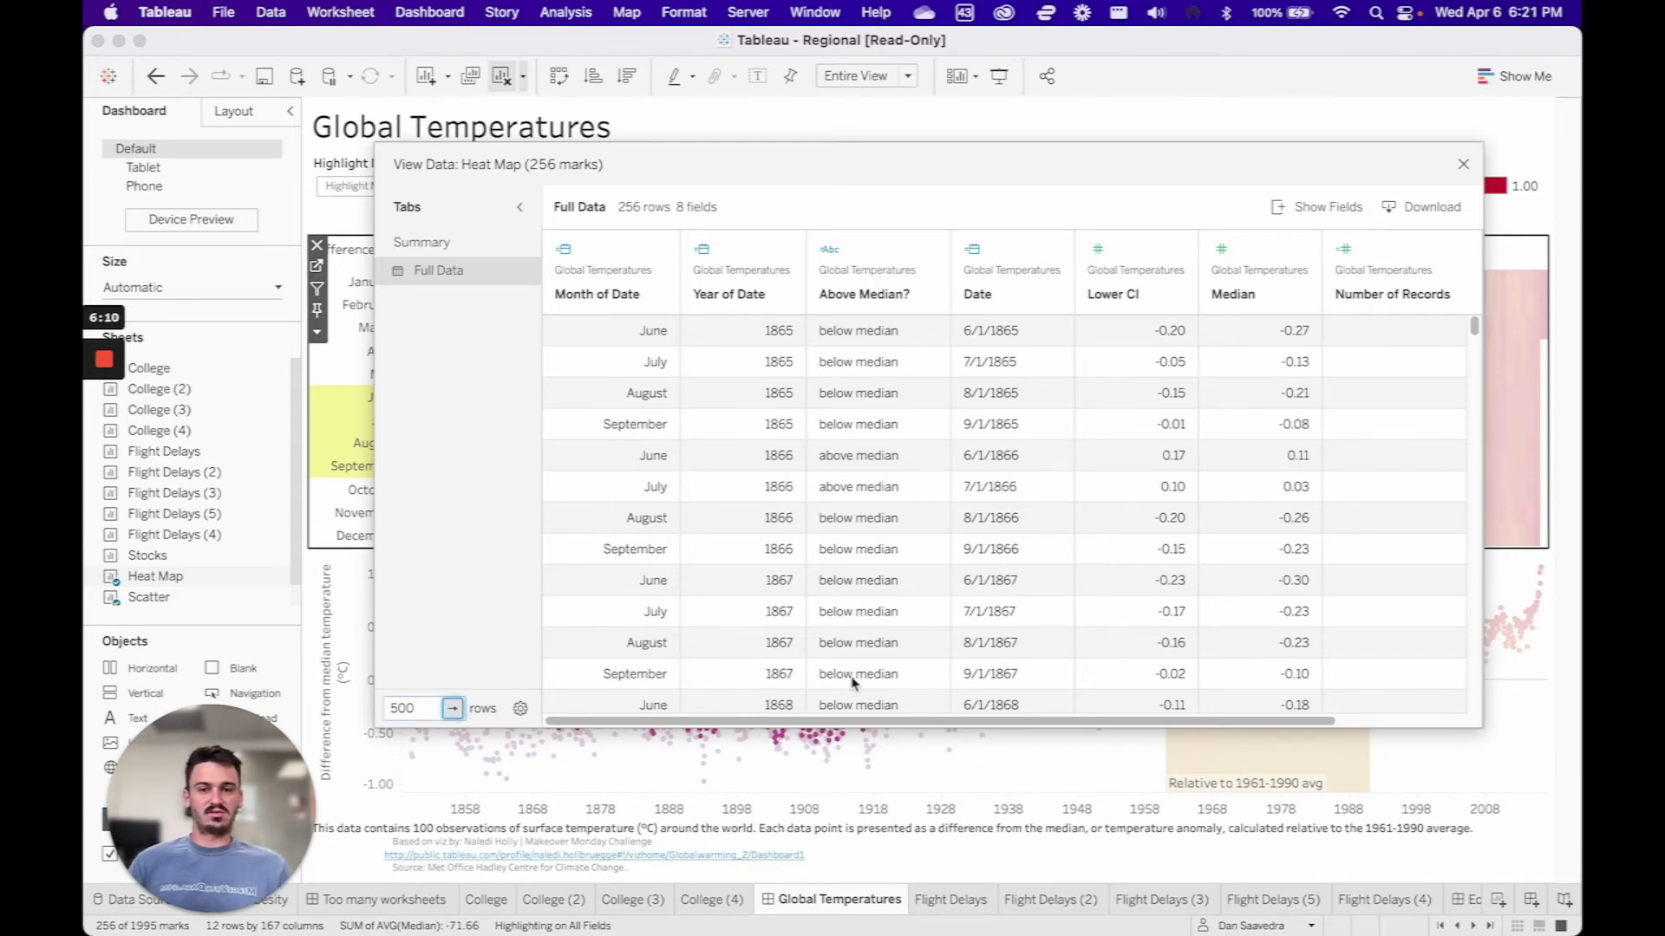
pyautogui.scroll(-5, 955, 632)
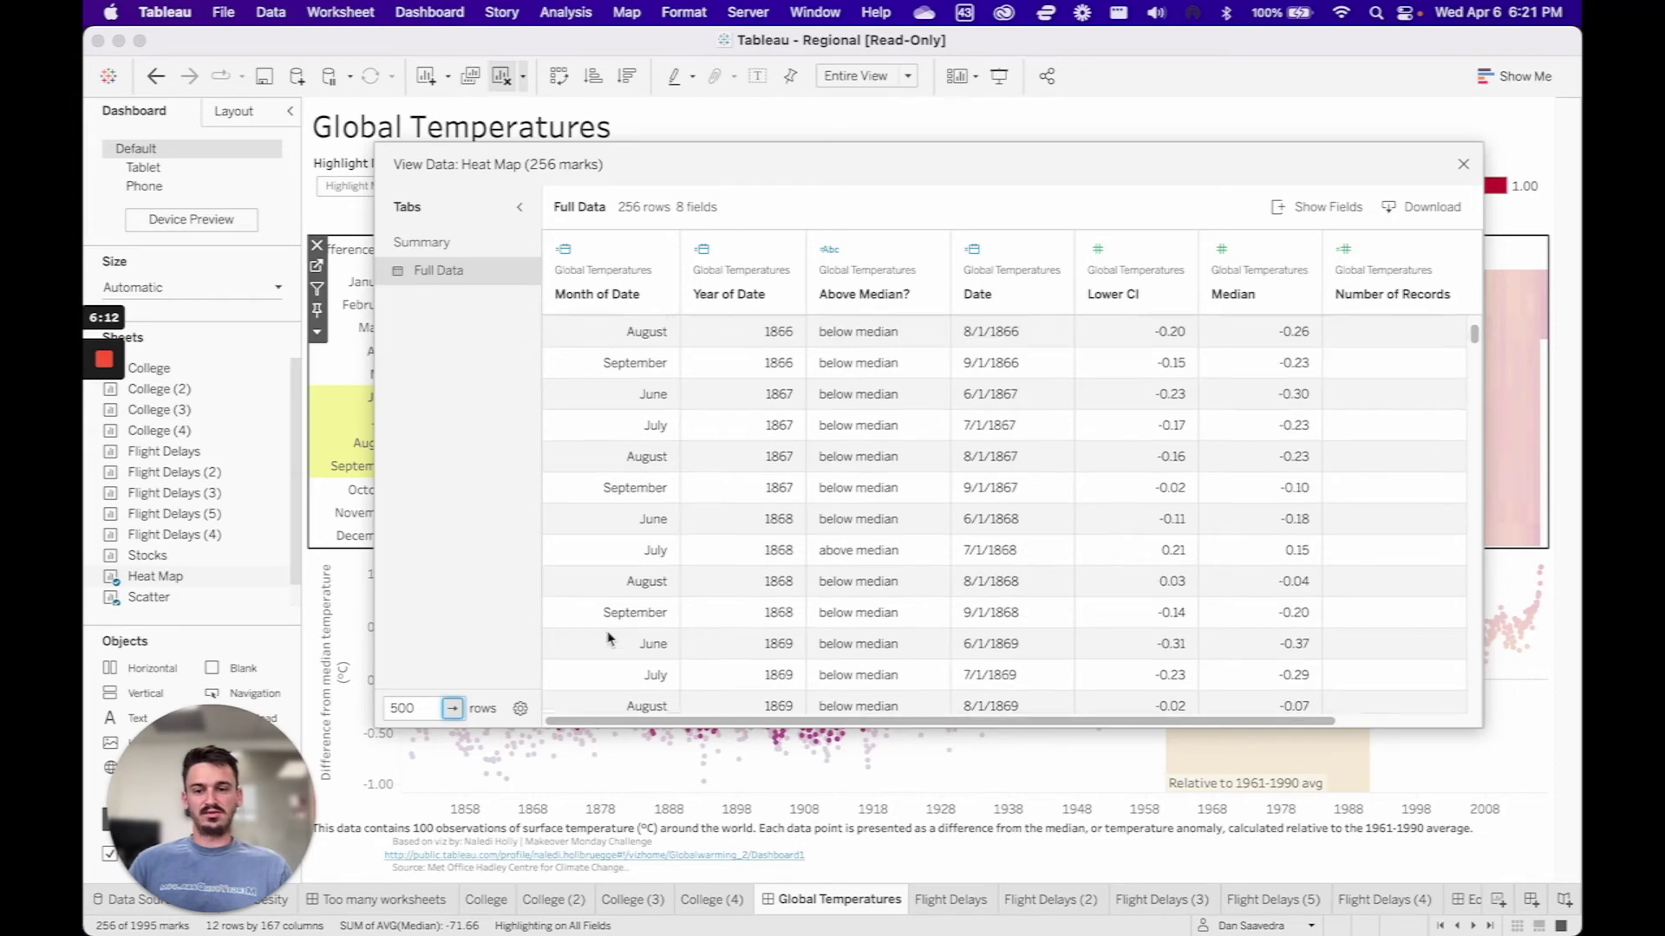
pyautogui.click(520, 708)
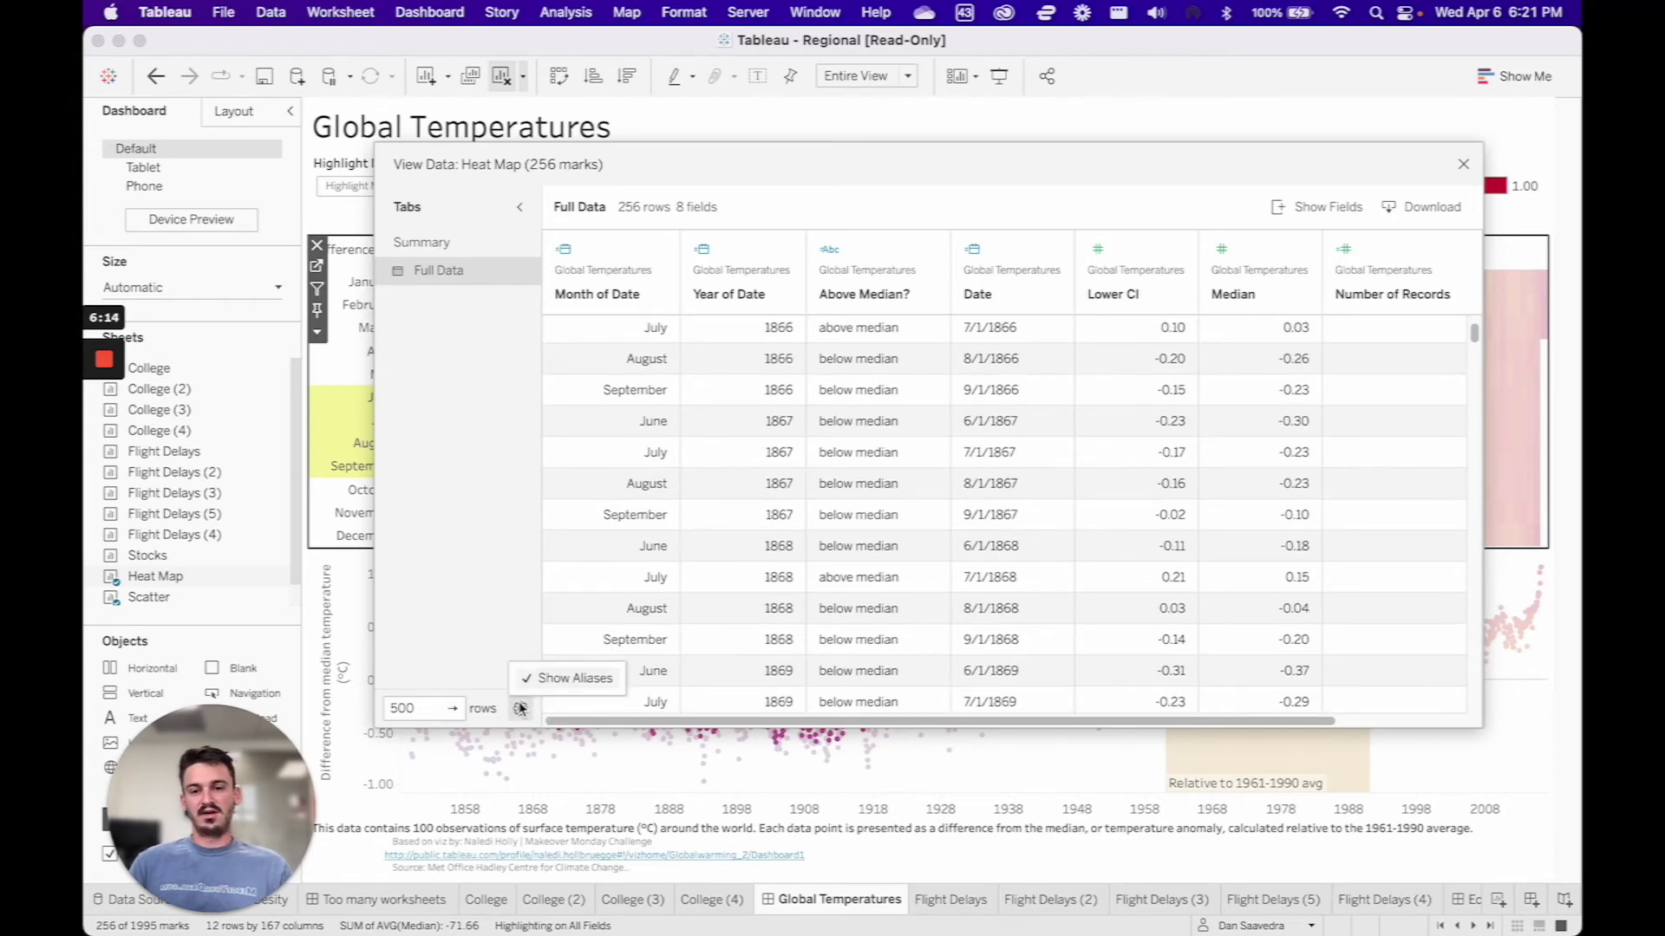
pyautogui.click(475, 680)
pyautogui.click(520, 709)
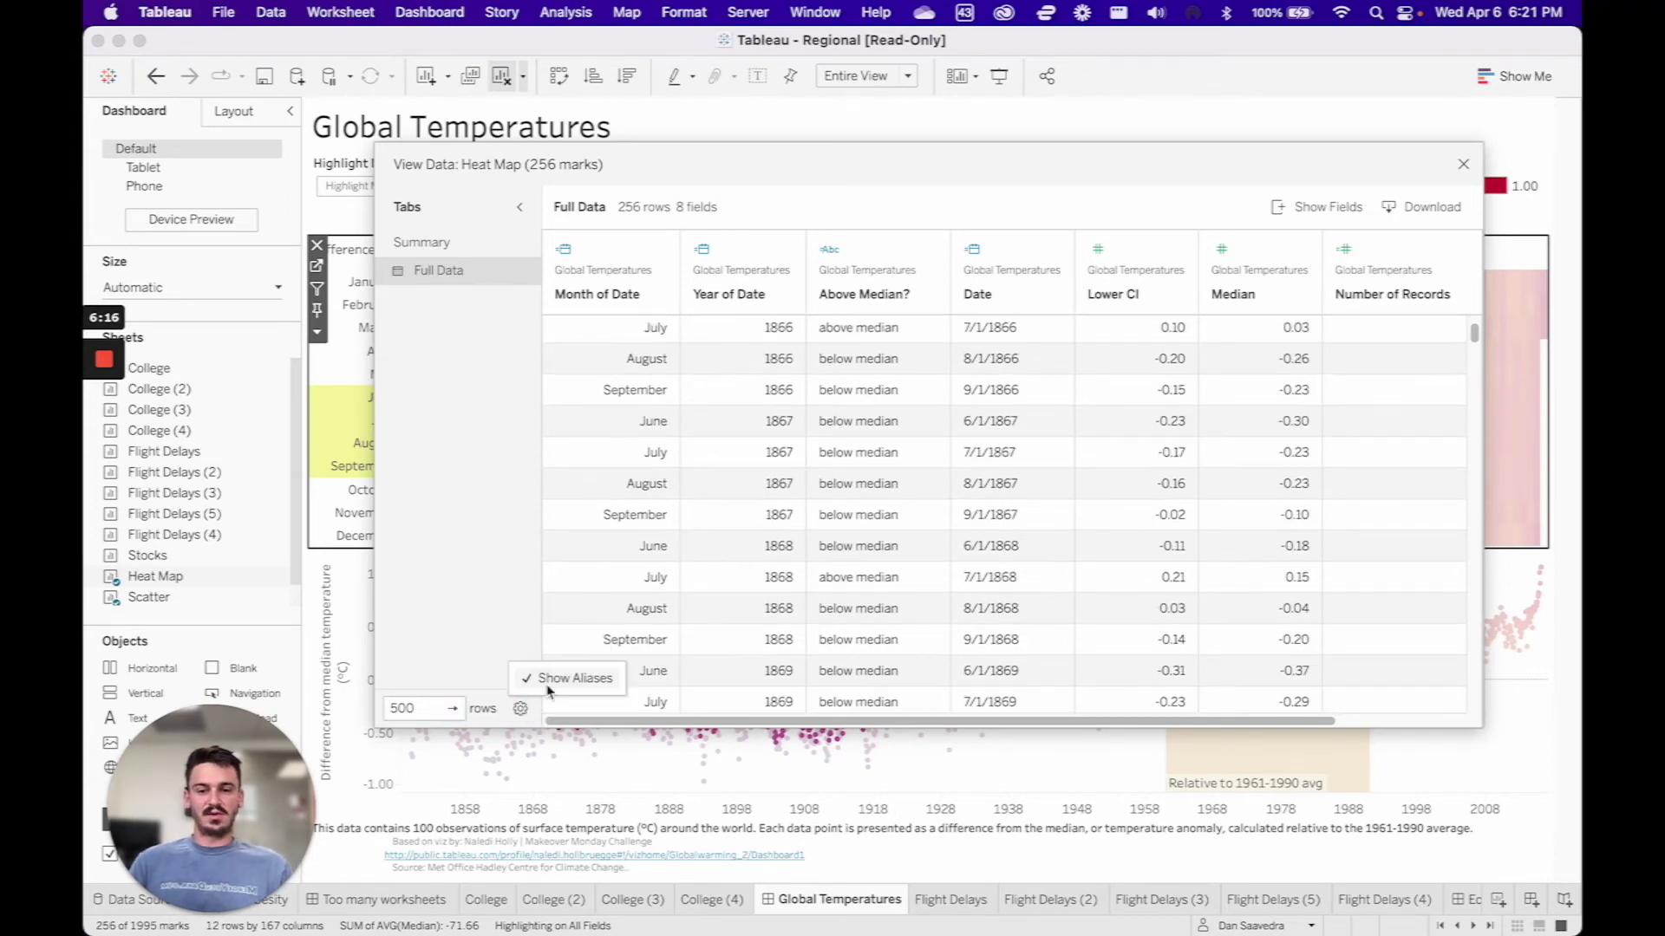
pyautogui.click(1397, 217)
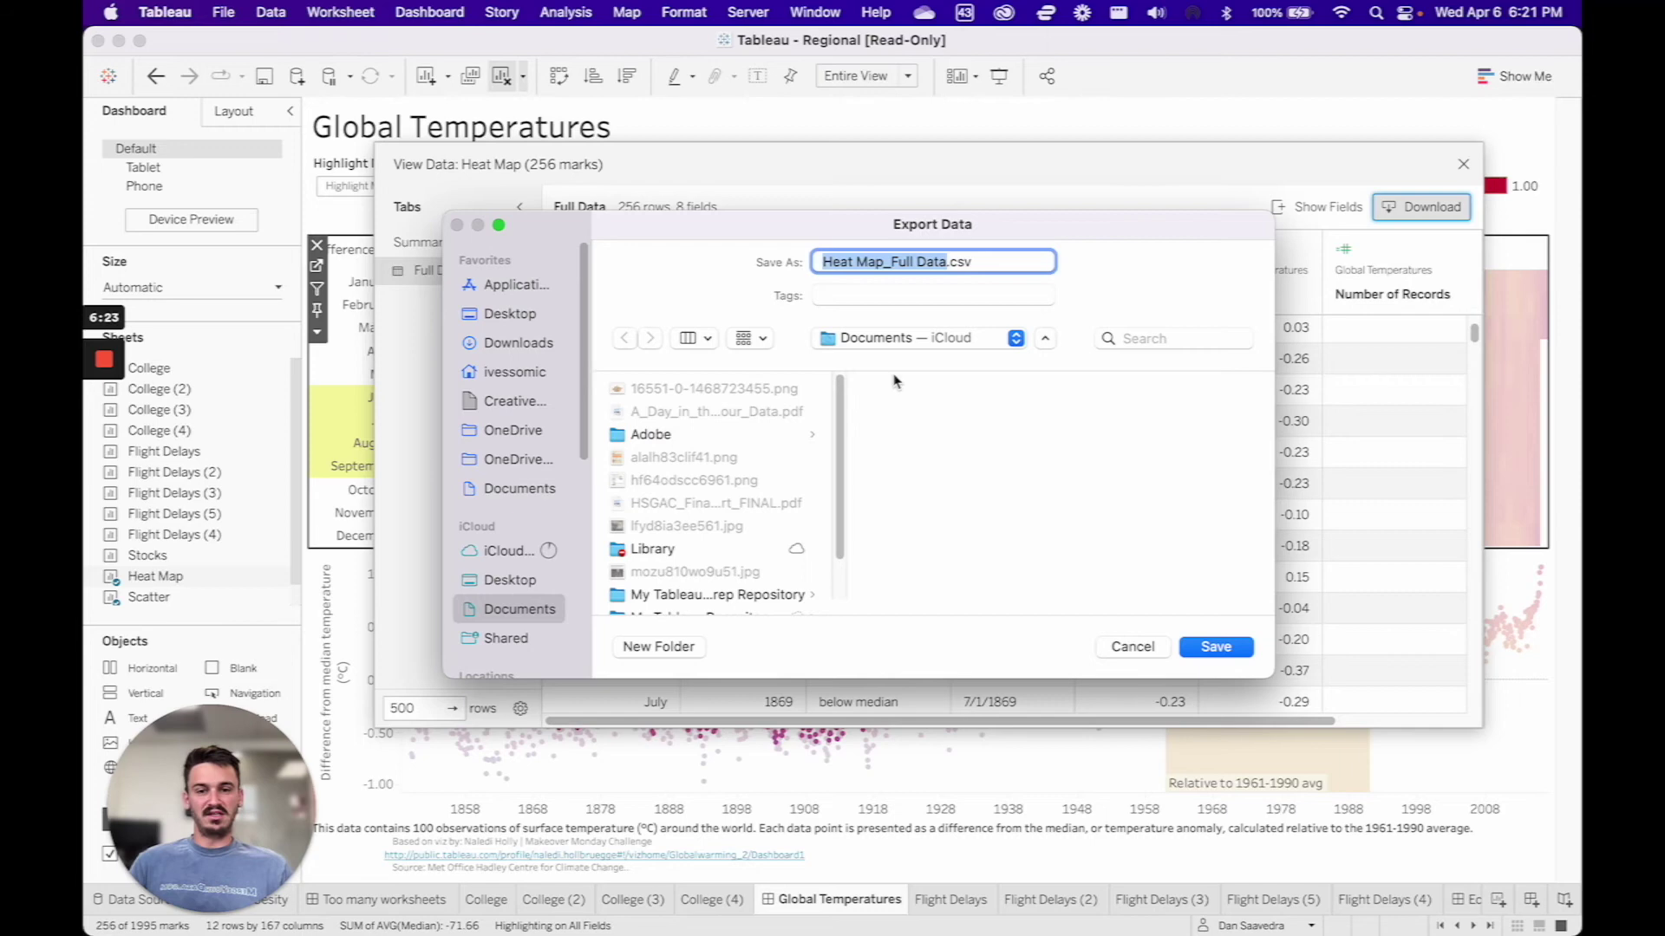
pyautogui.click(1133, 647)
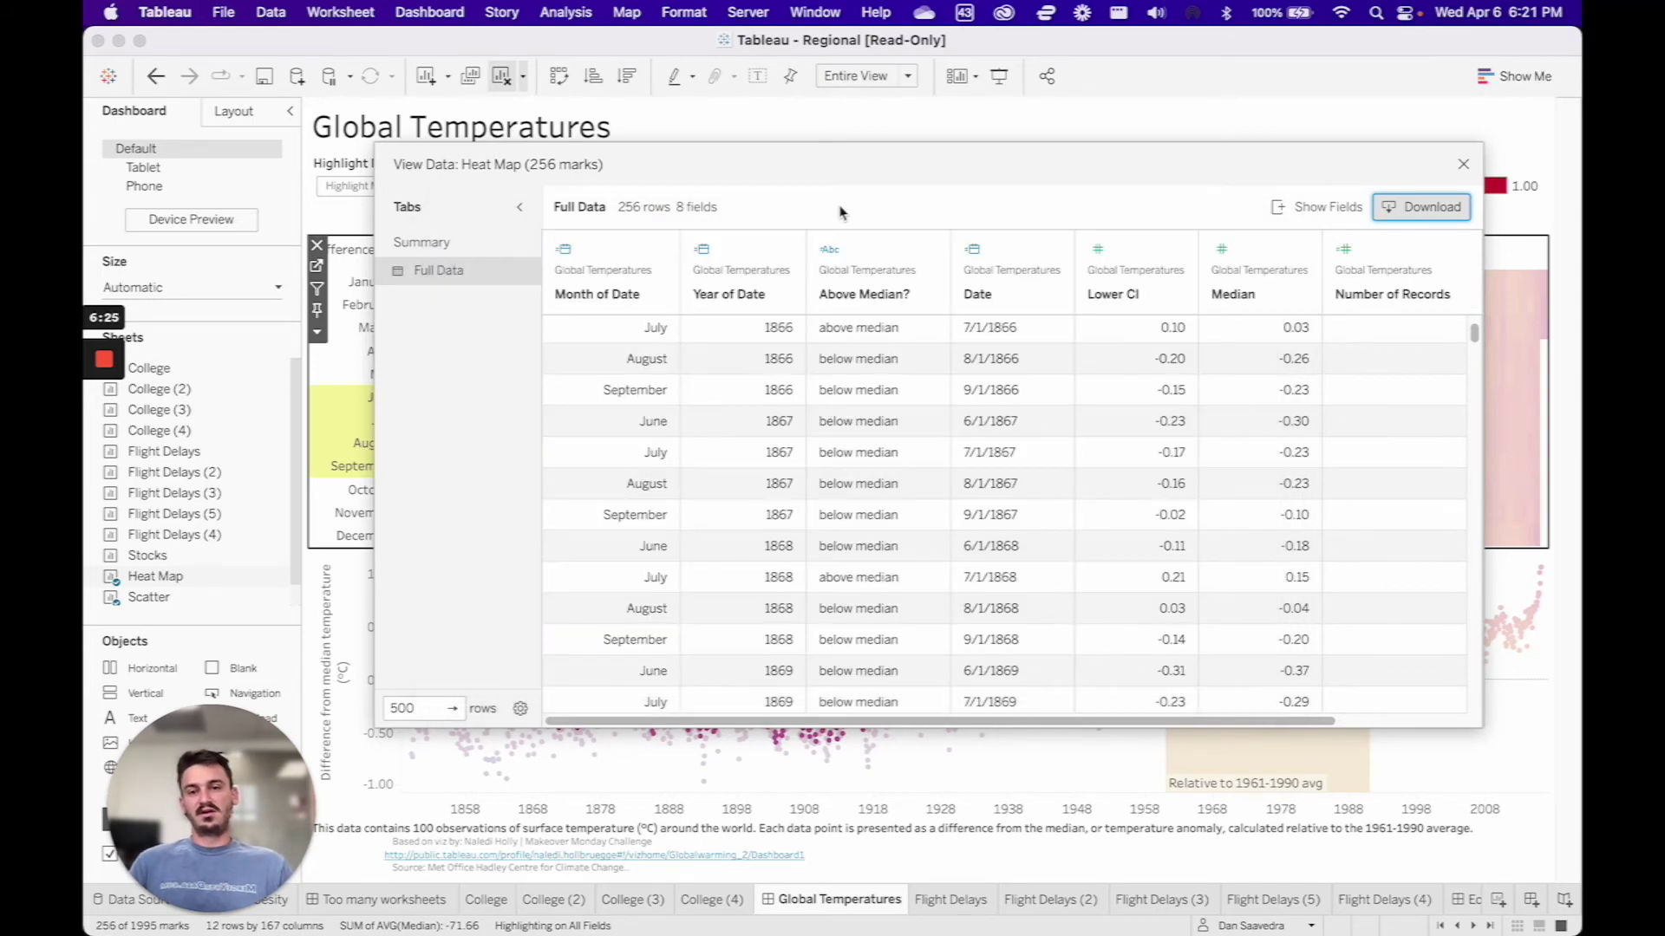
# Step: Close the View Data window and go to the Global Temperatures Data Source page
pyautogui.click(1464, 166)
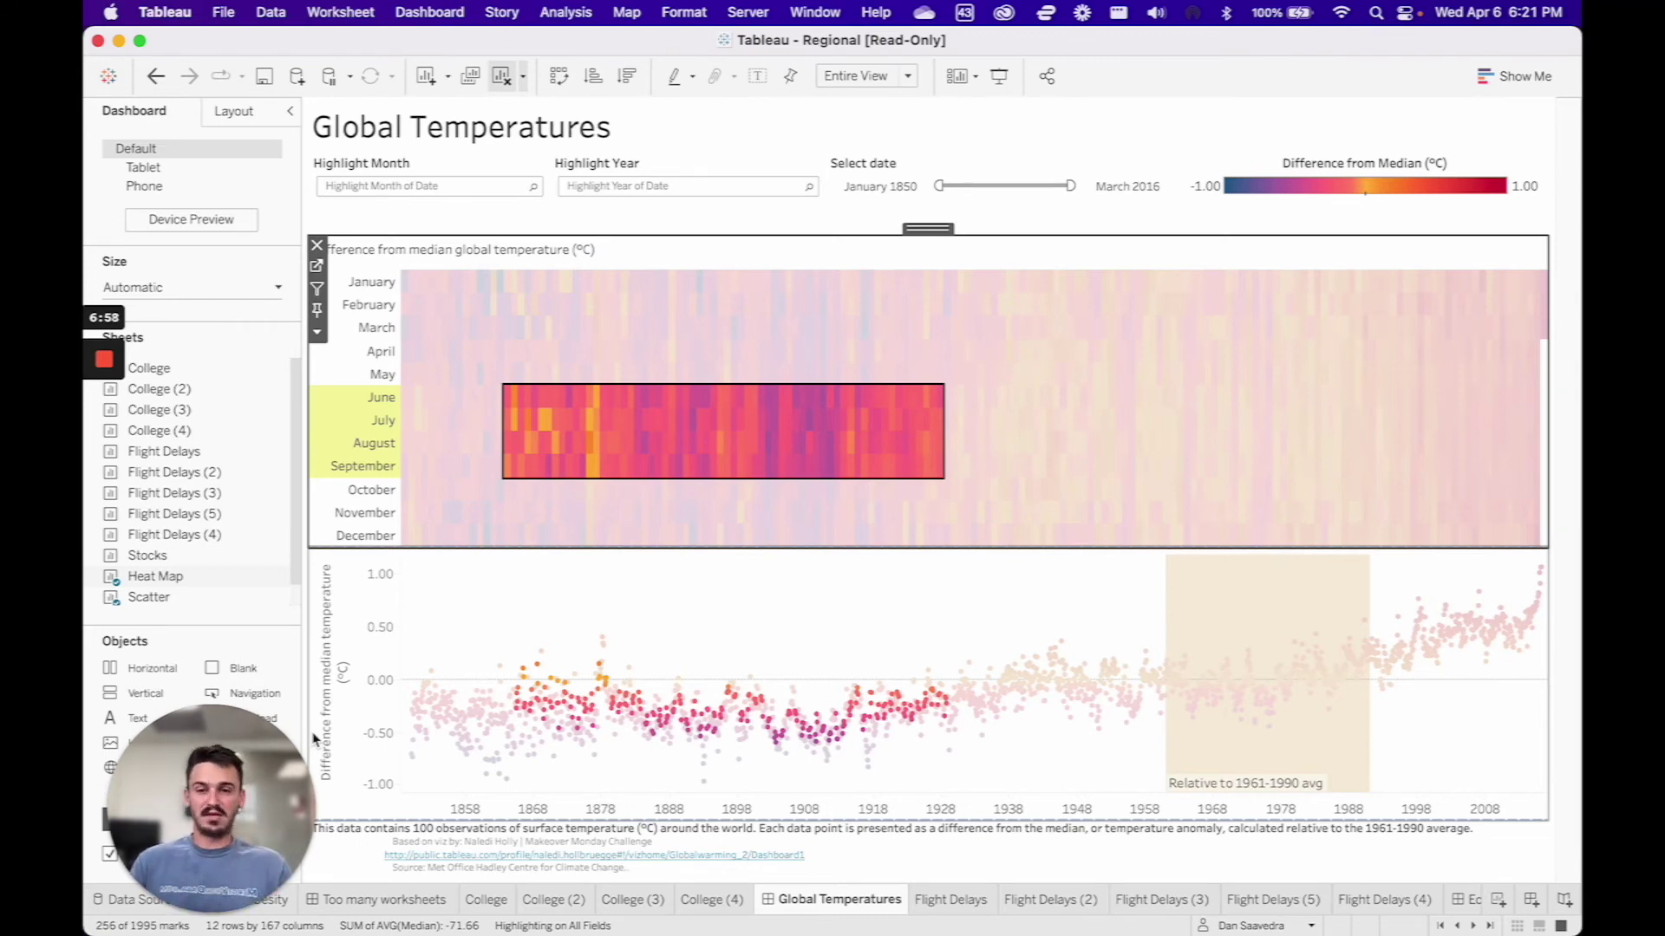
pyautogui.moveTo(258, 780); pyautogui.dragTo(1521, 791)
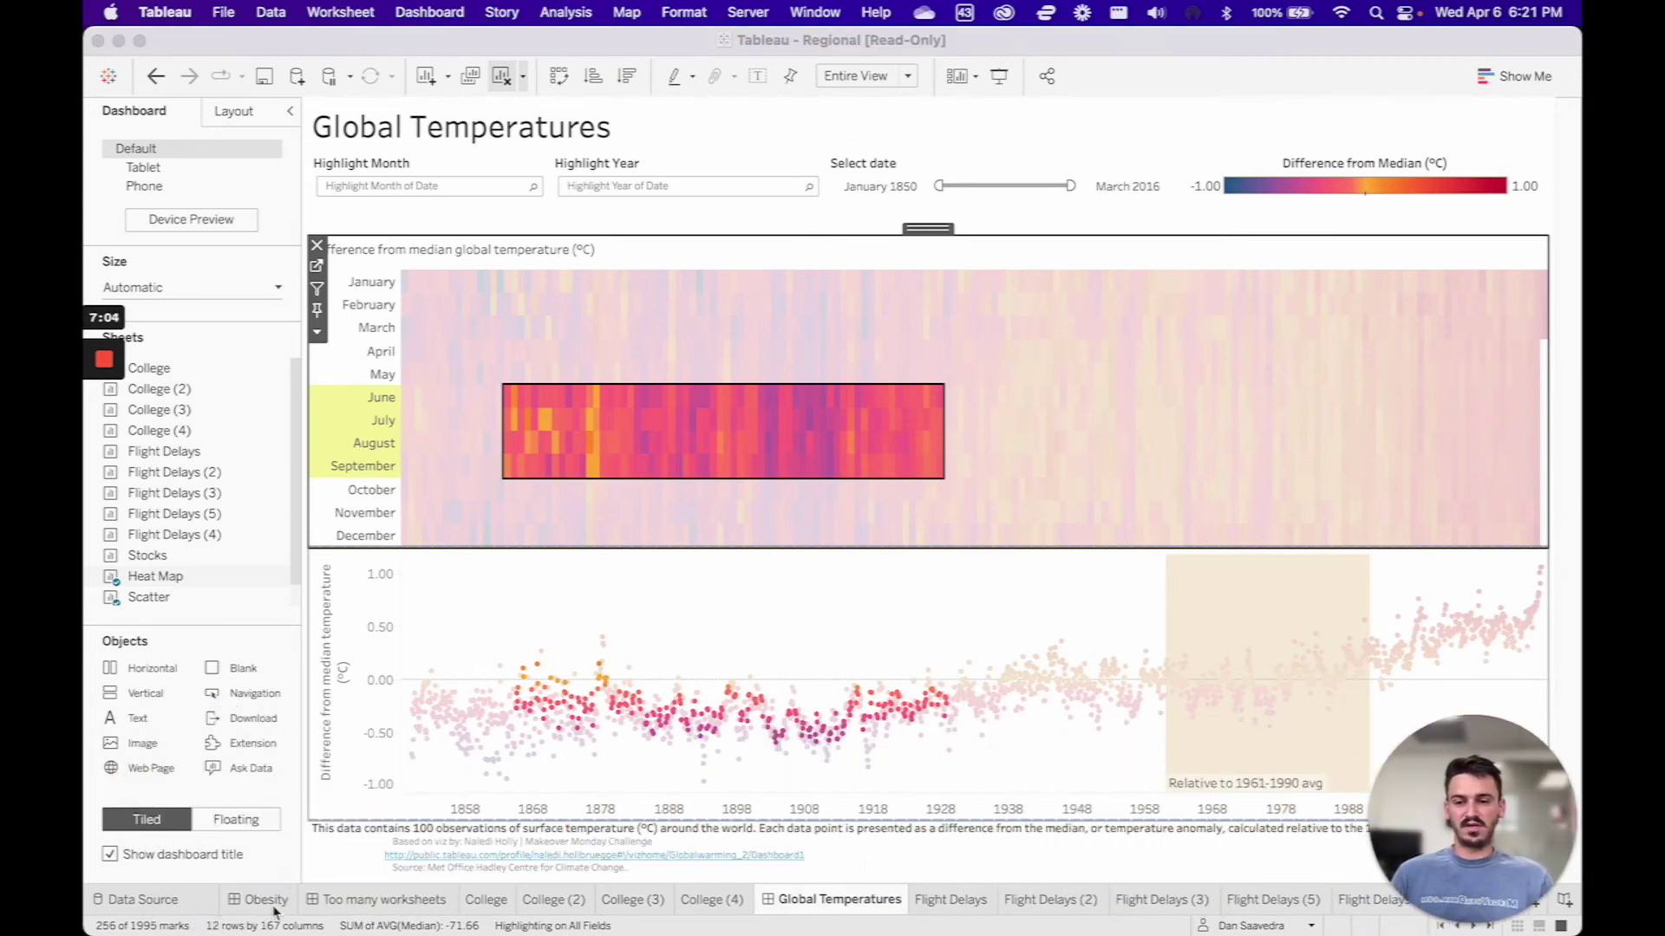
pyautogui.click(203, 910)
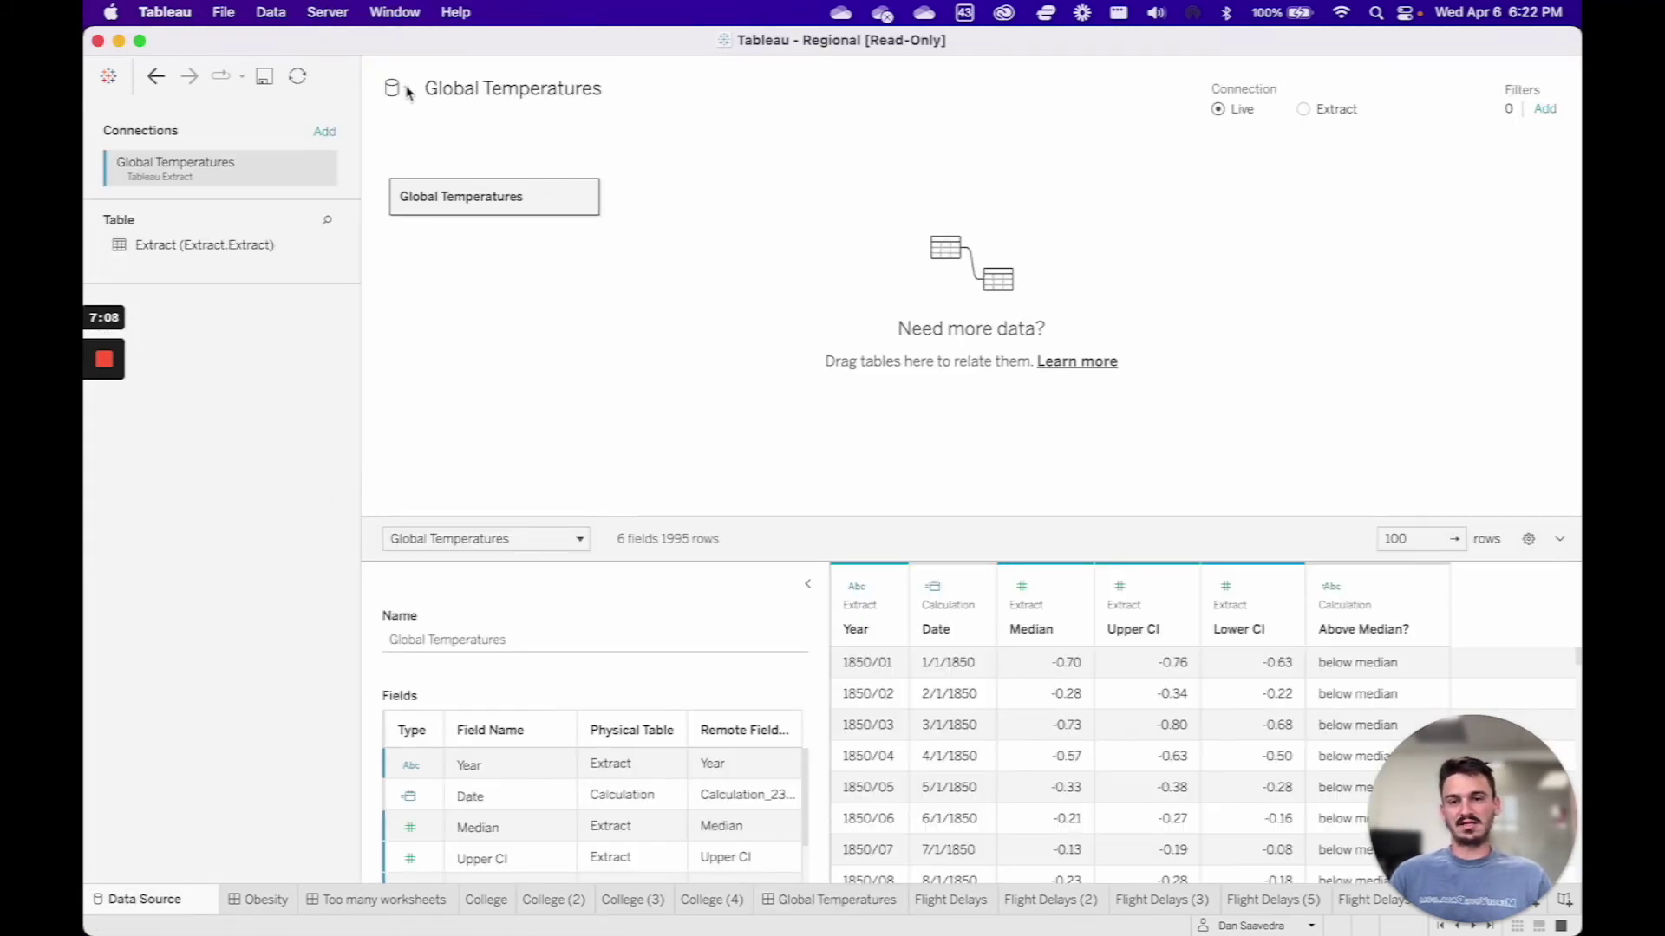
# Step: Switch the data source page through Stocks, Economy, Education and then Flight
pyautogui.click(406, 90)
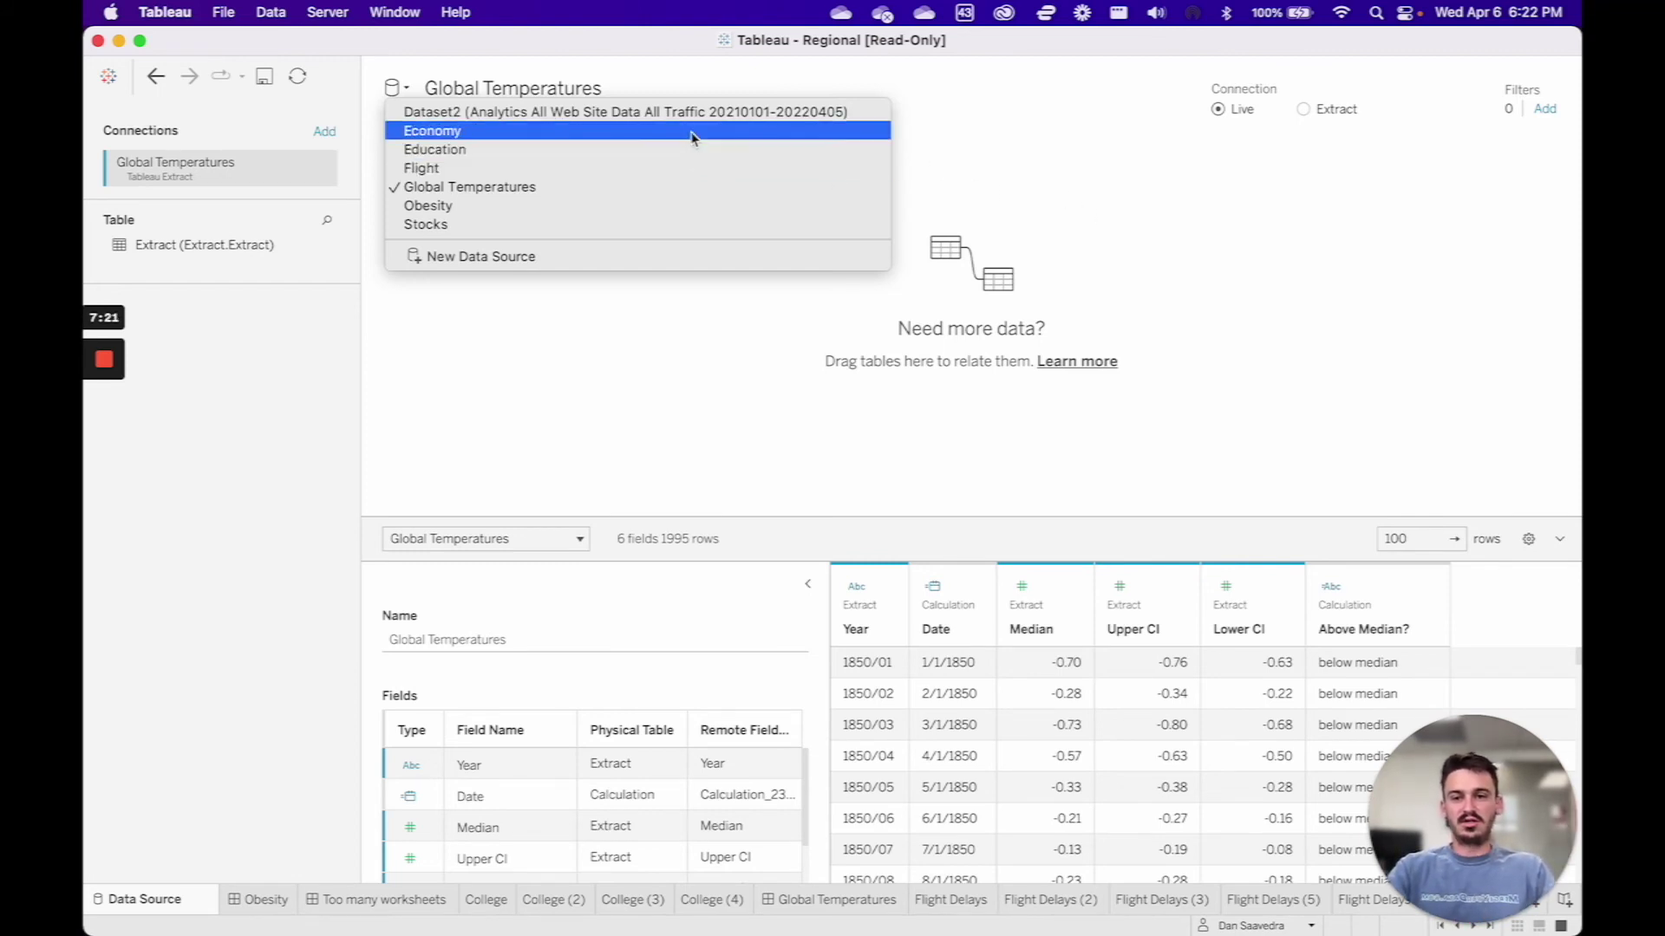
pyautogui.click(743, 224)
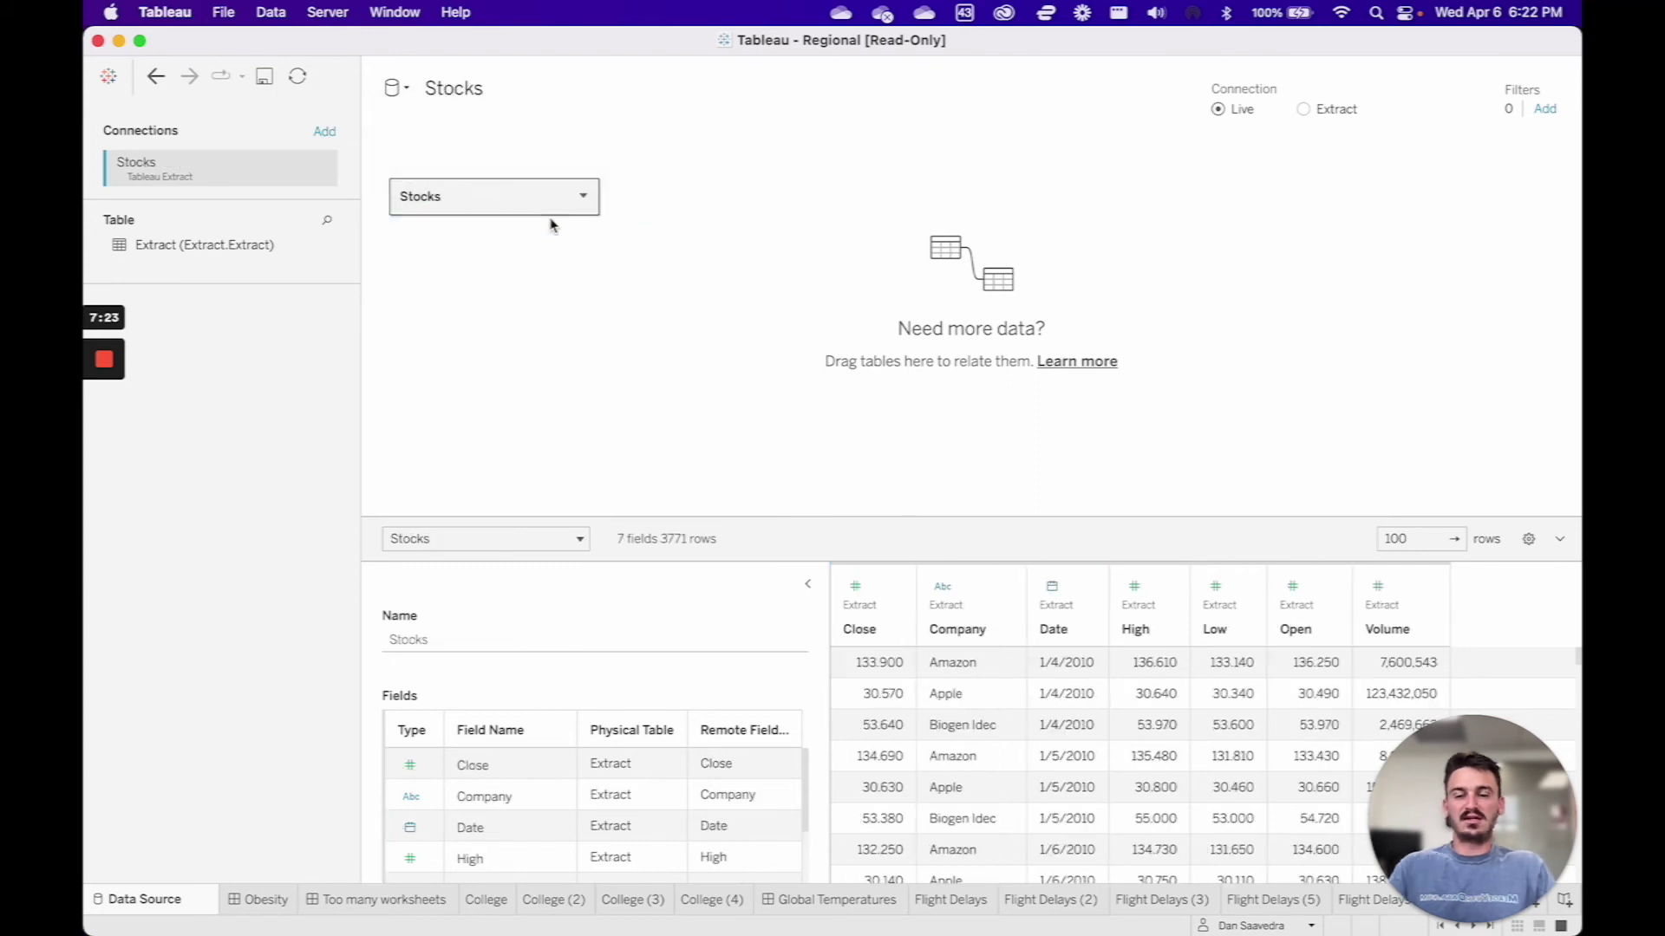
pyautogui.click(400, 90)
pyautogui.click(462, 135)
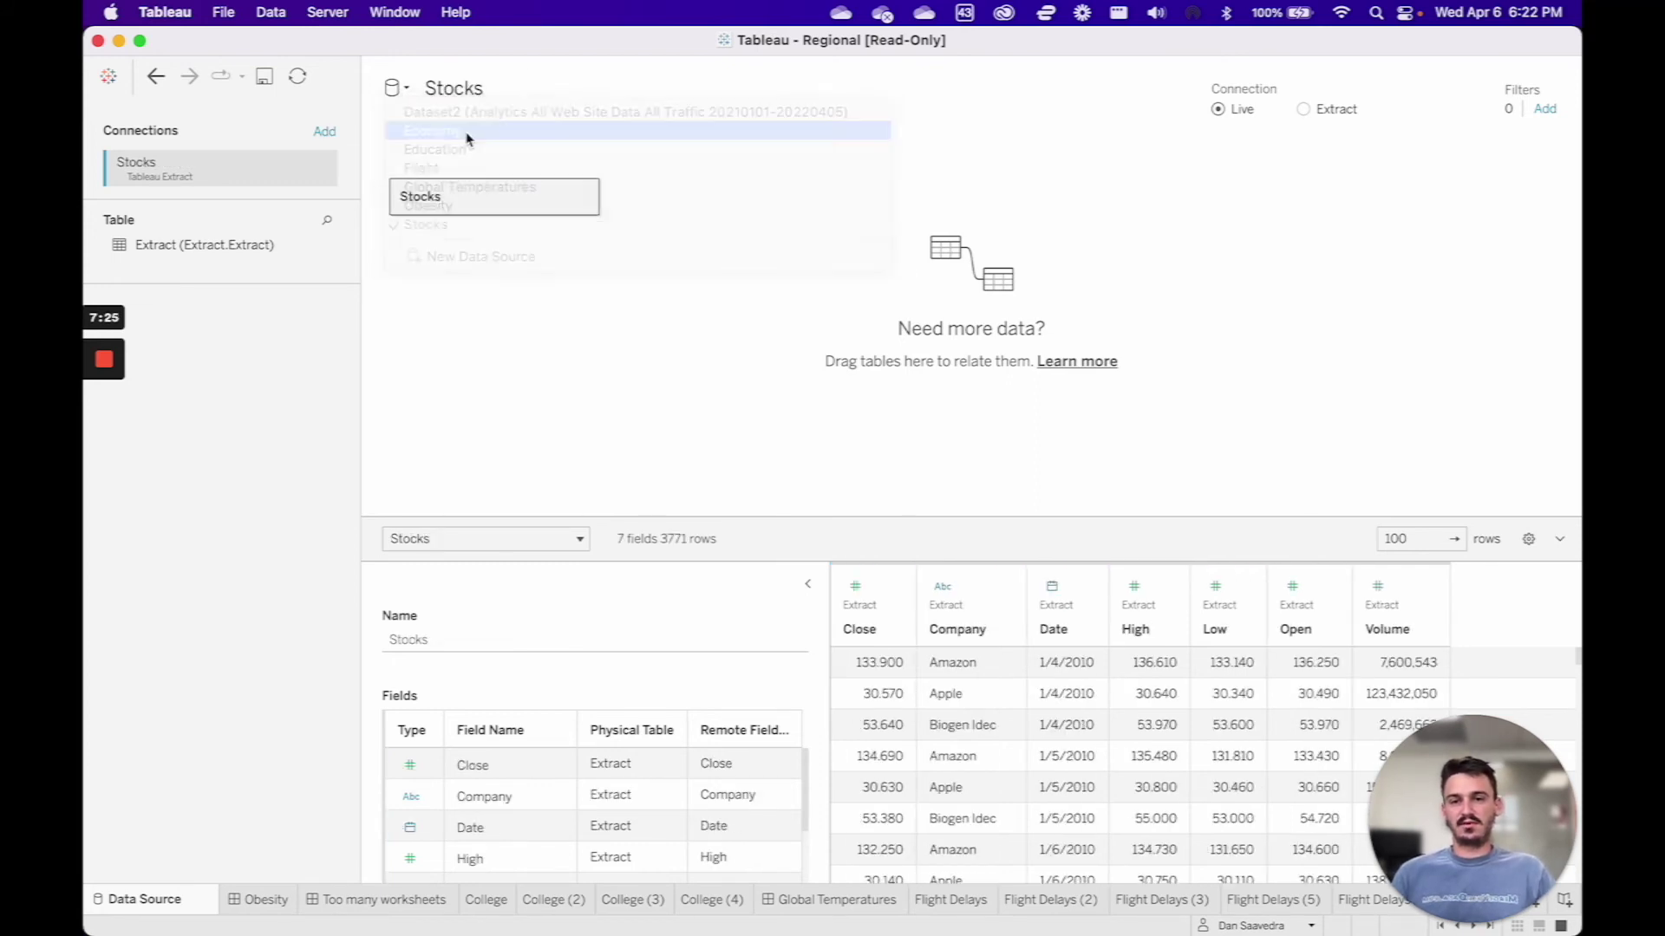
pyautogui.click(397, 90)
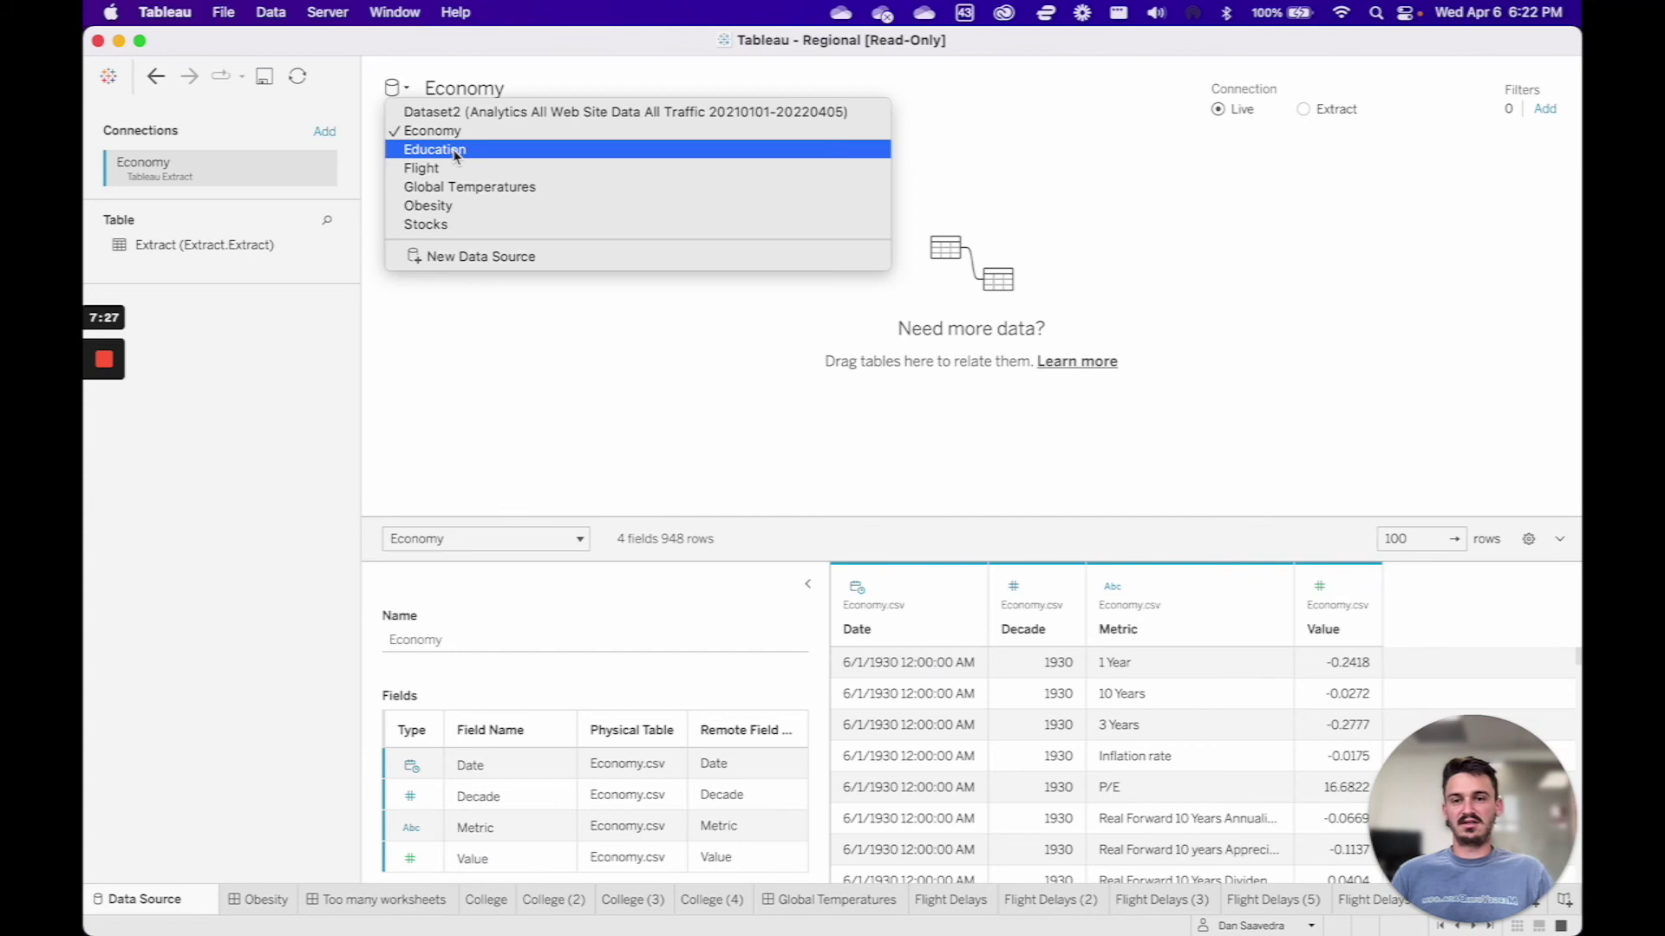
pyautogui.click(460, 149)
pyautogui.click(400, 90)
pyautogui.click(451, 166)
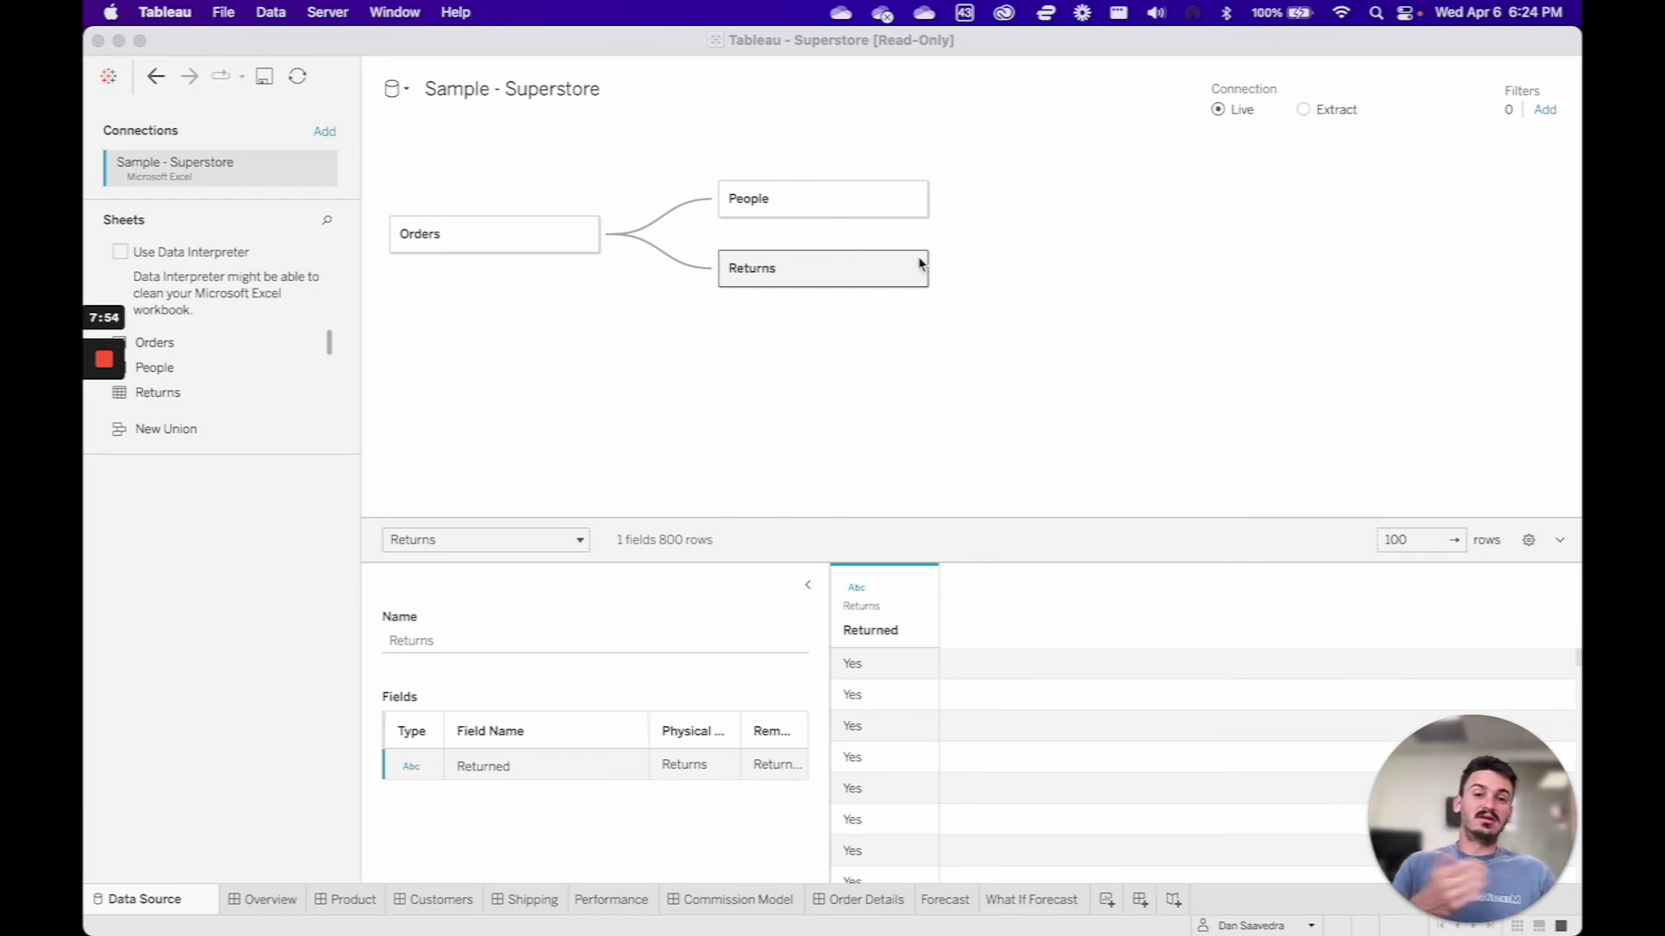
# Step: Bring the Tableau window showing the Superstore data model (Orders with People and Returns) to the front
pyautogui.click(989, 249)
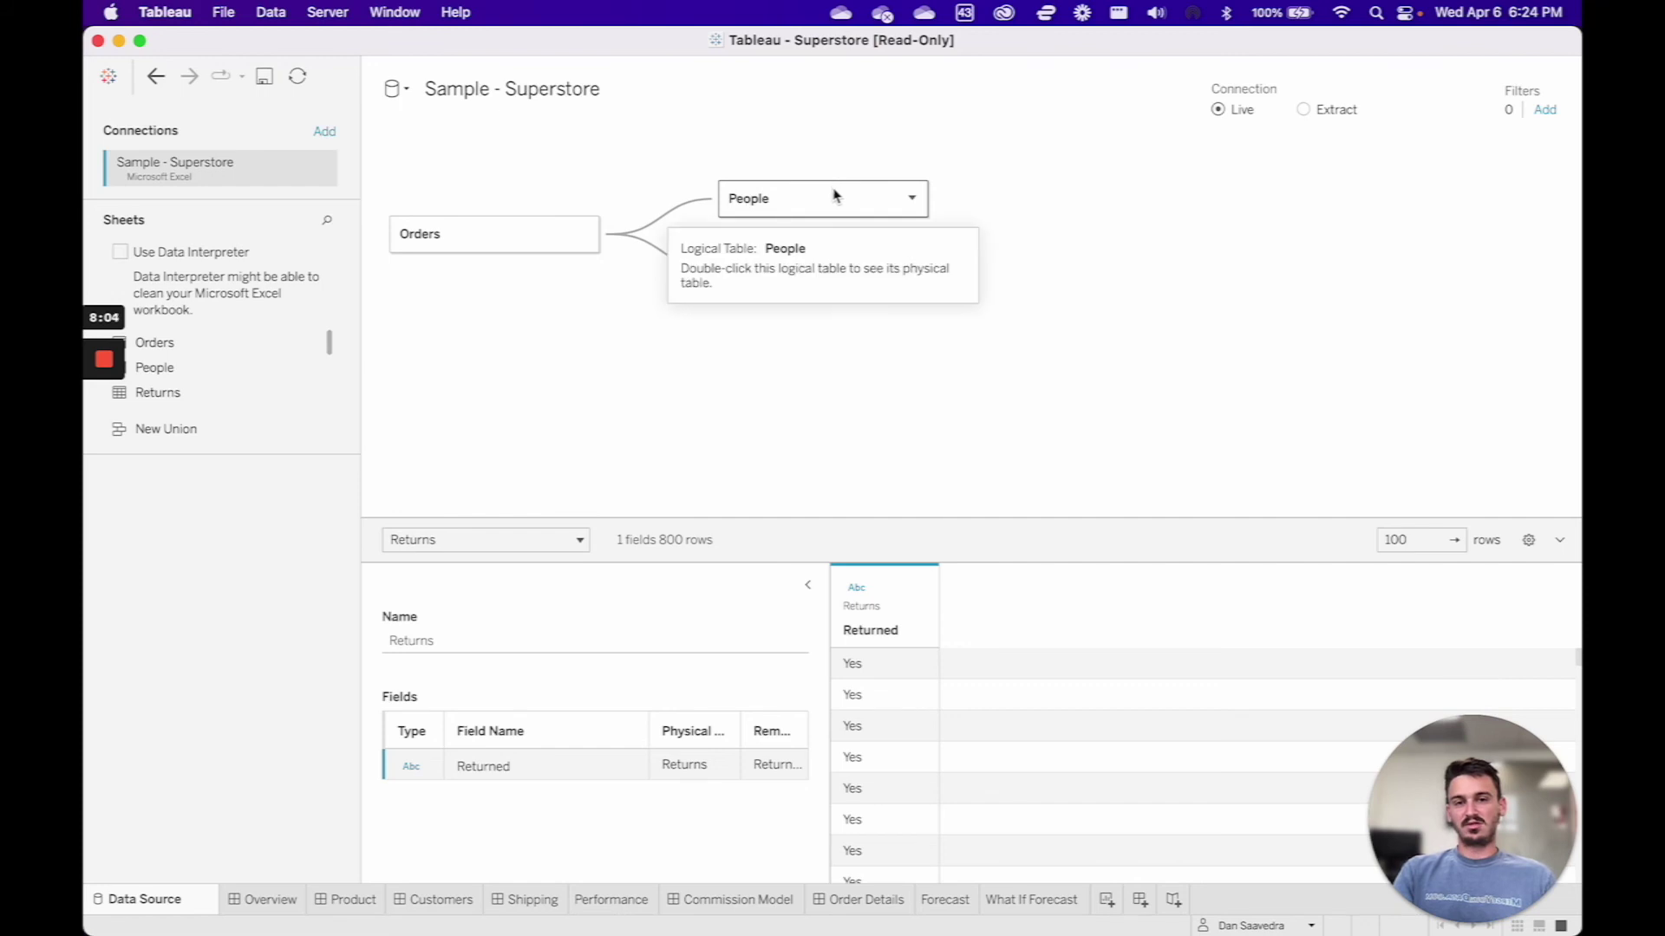
pyautogui.rightClick(893, 193)
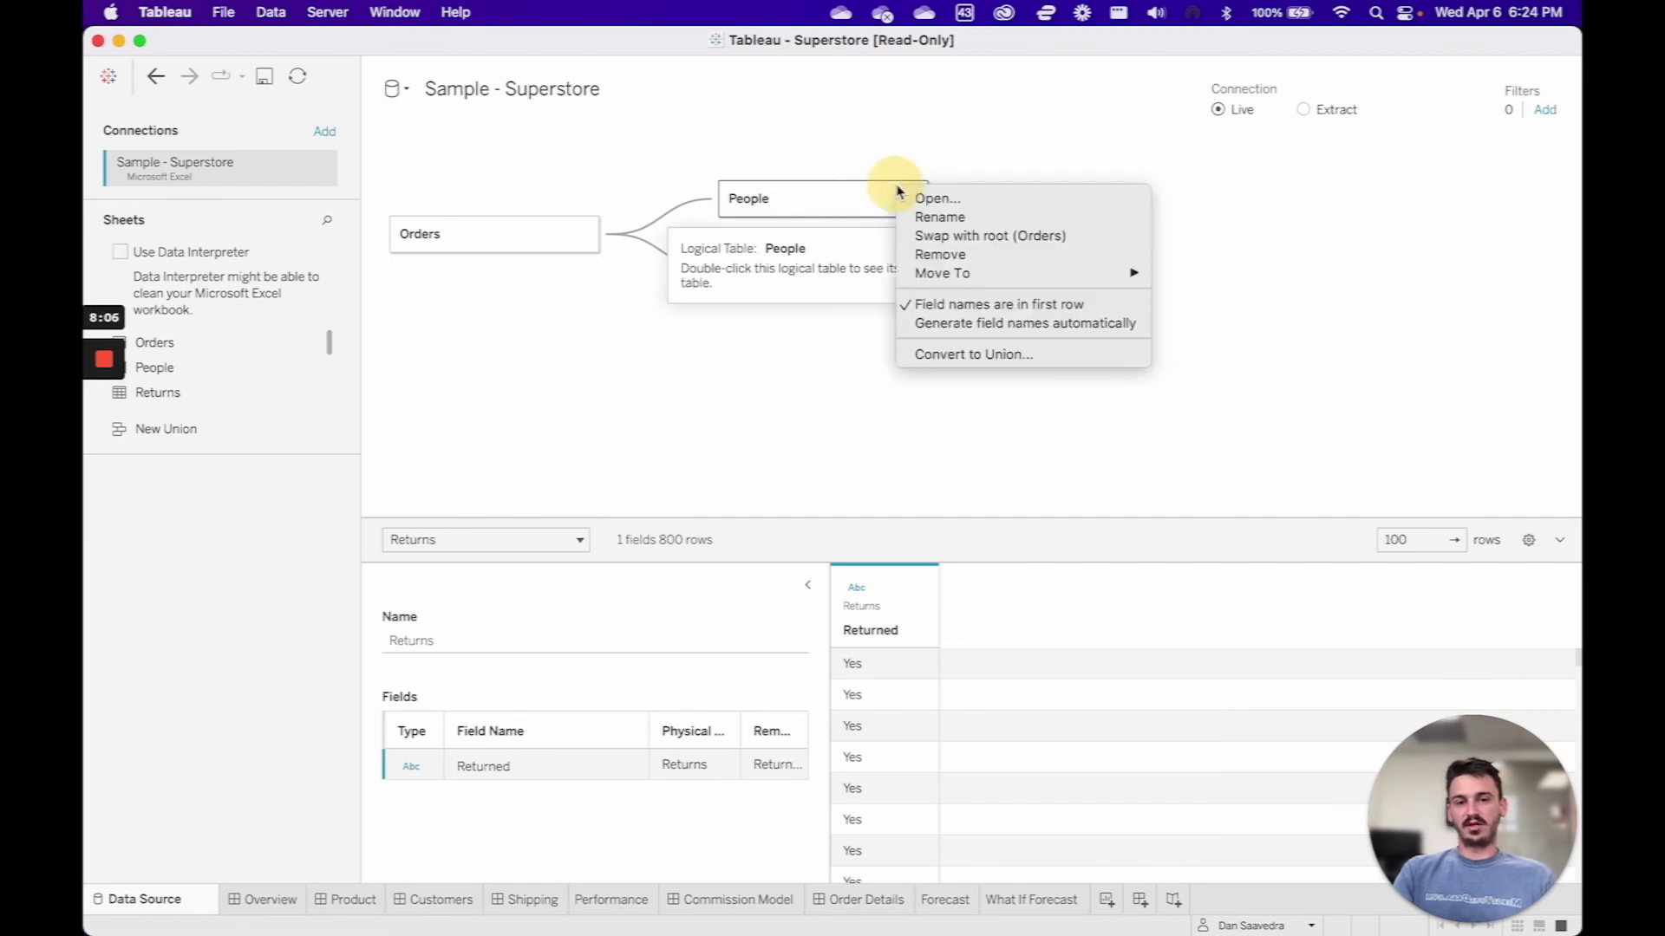
pyautogui.click(980, 238)
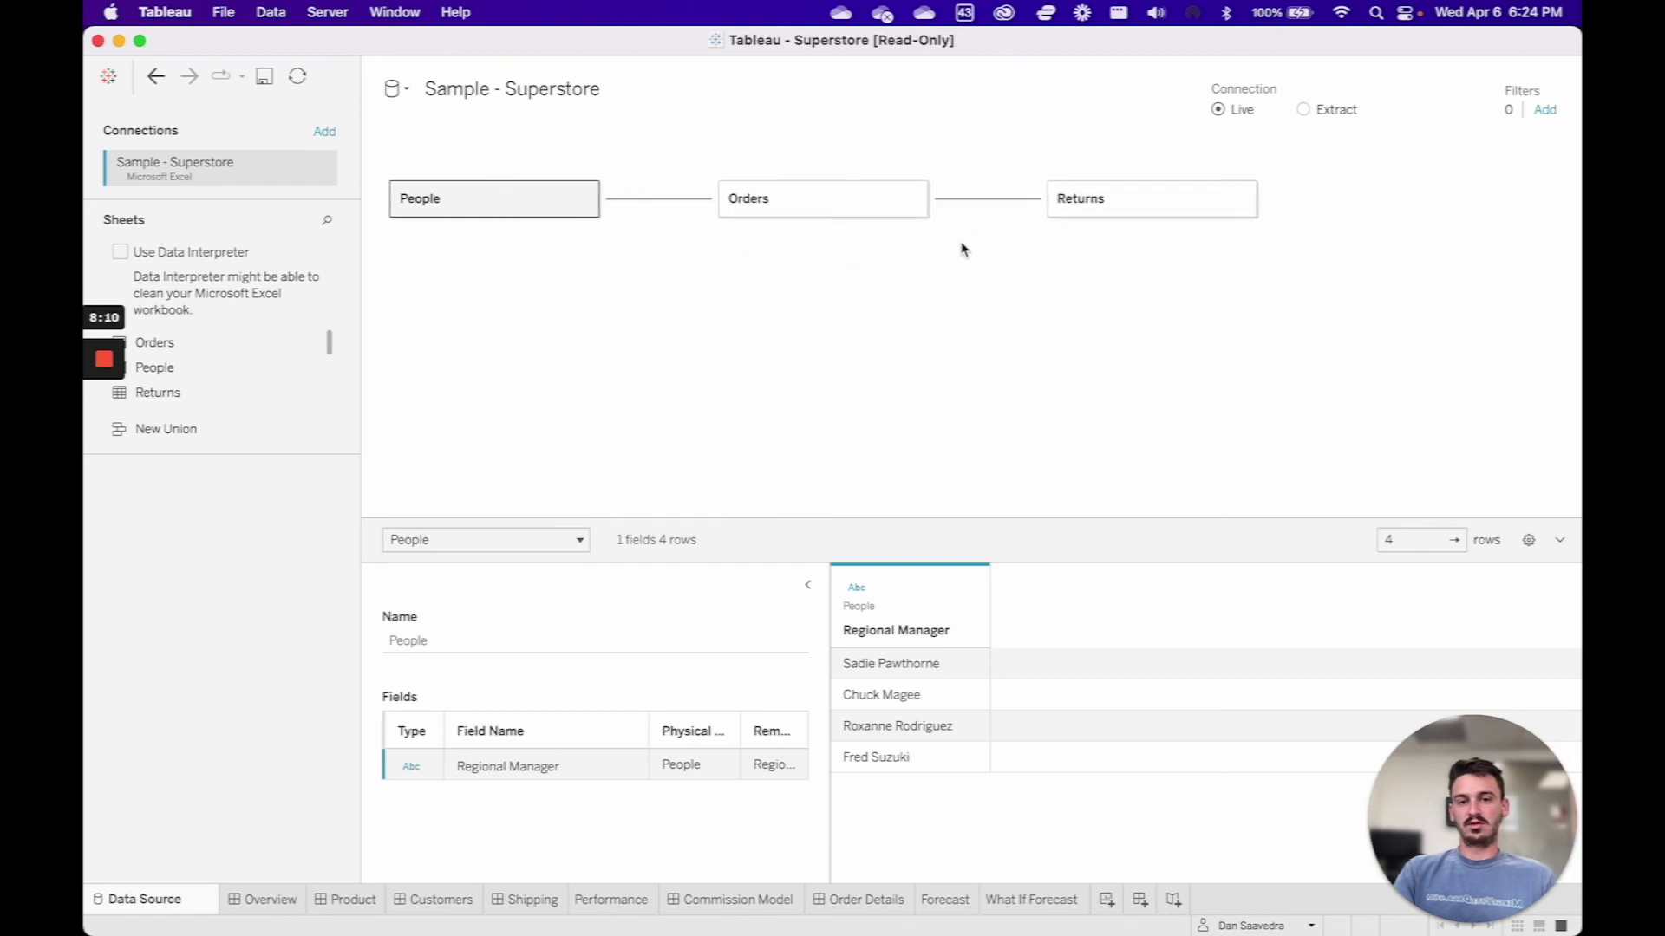
pyautogui.moveTo(664, 207)
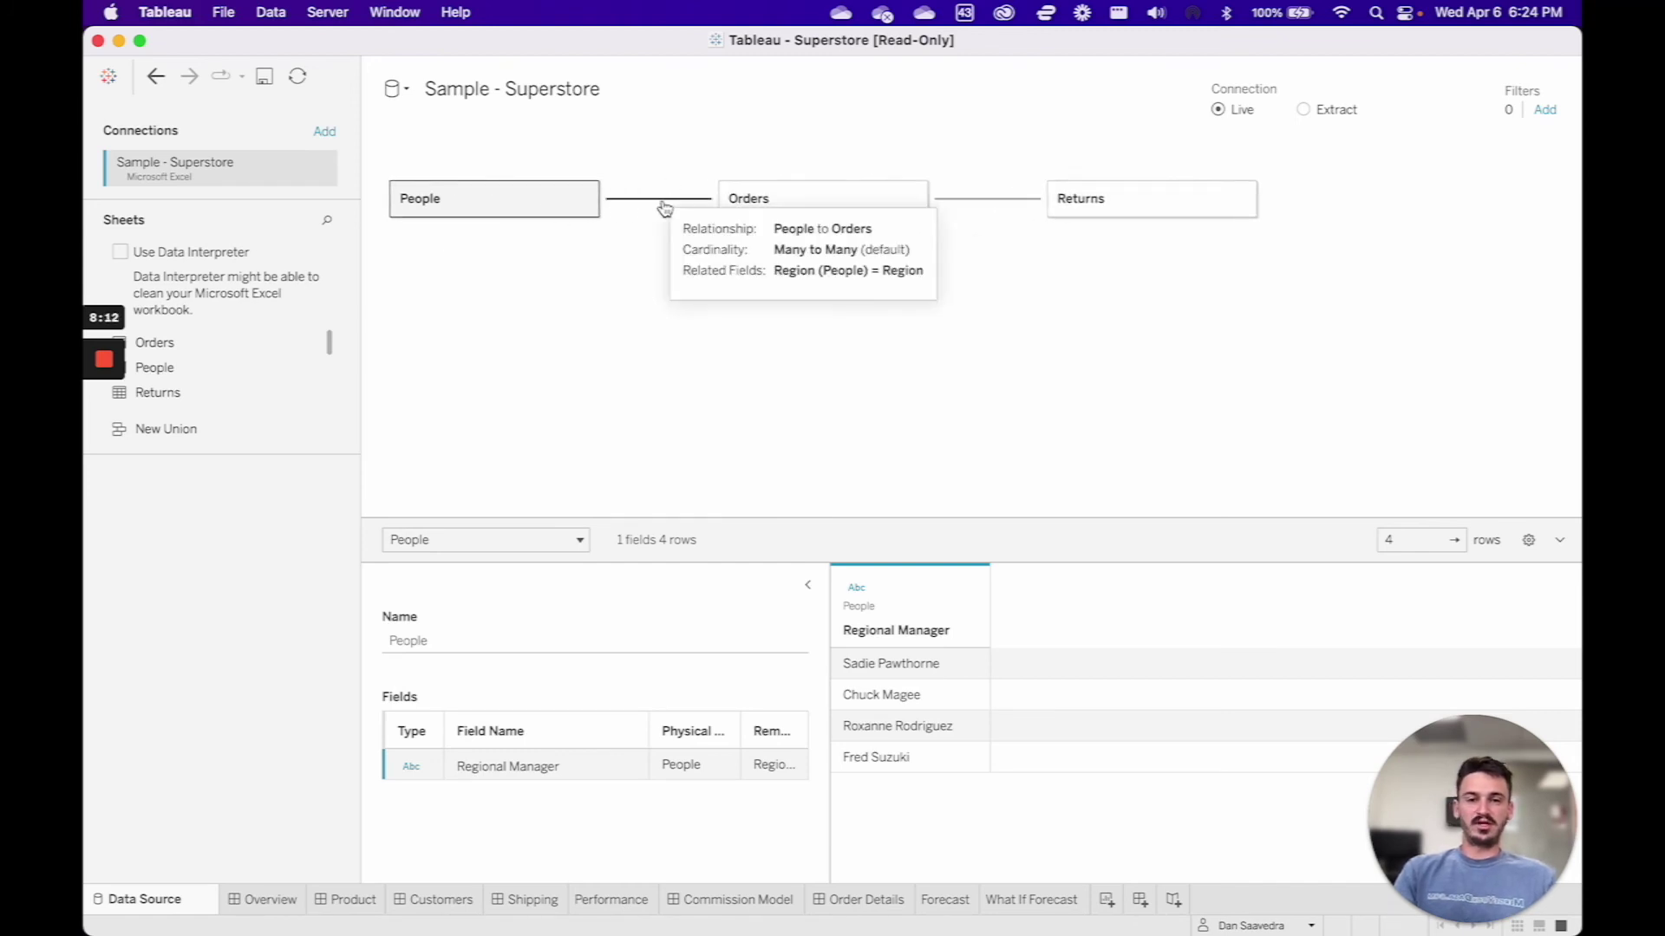
pyautogui.click(663, 203)
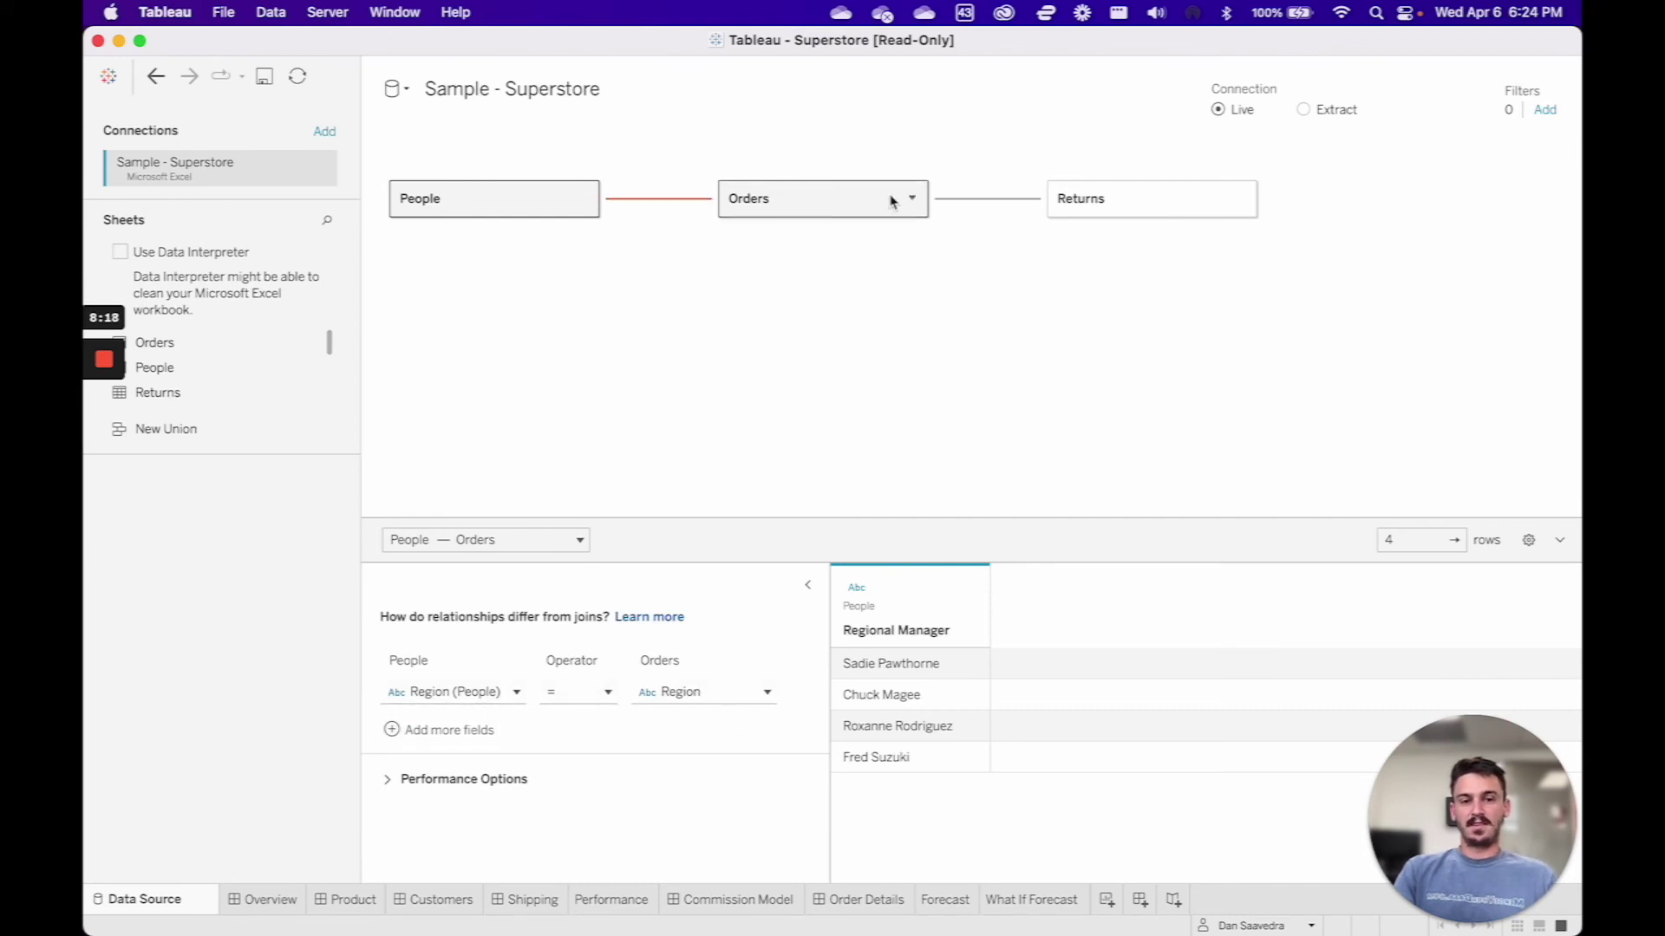
pyautogui.click(476, 210)
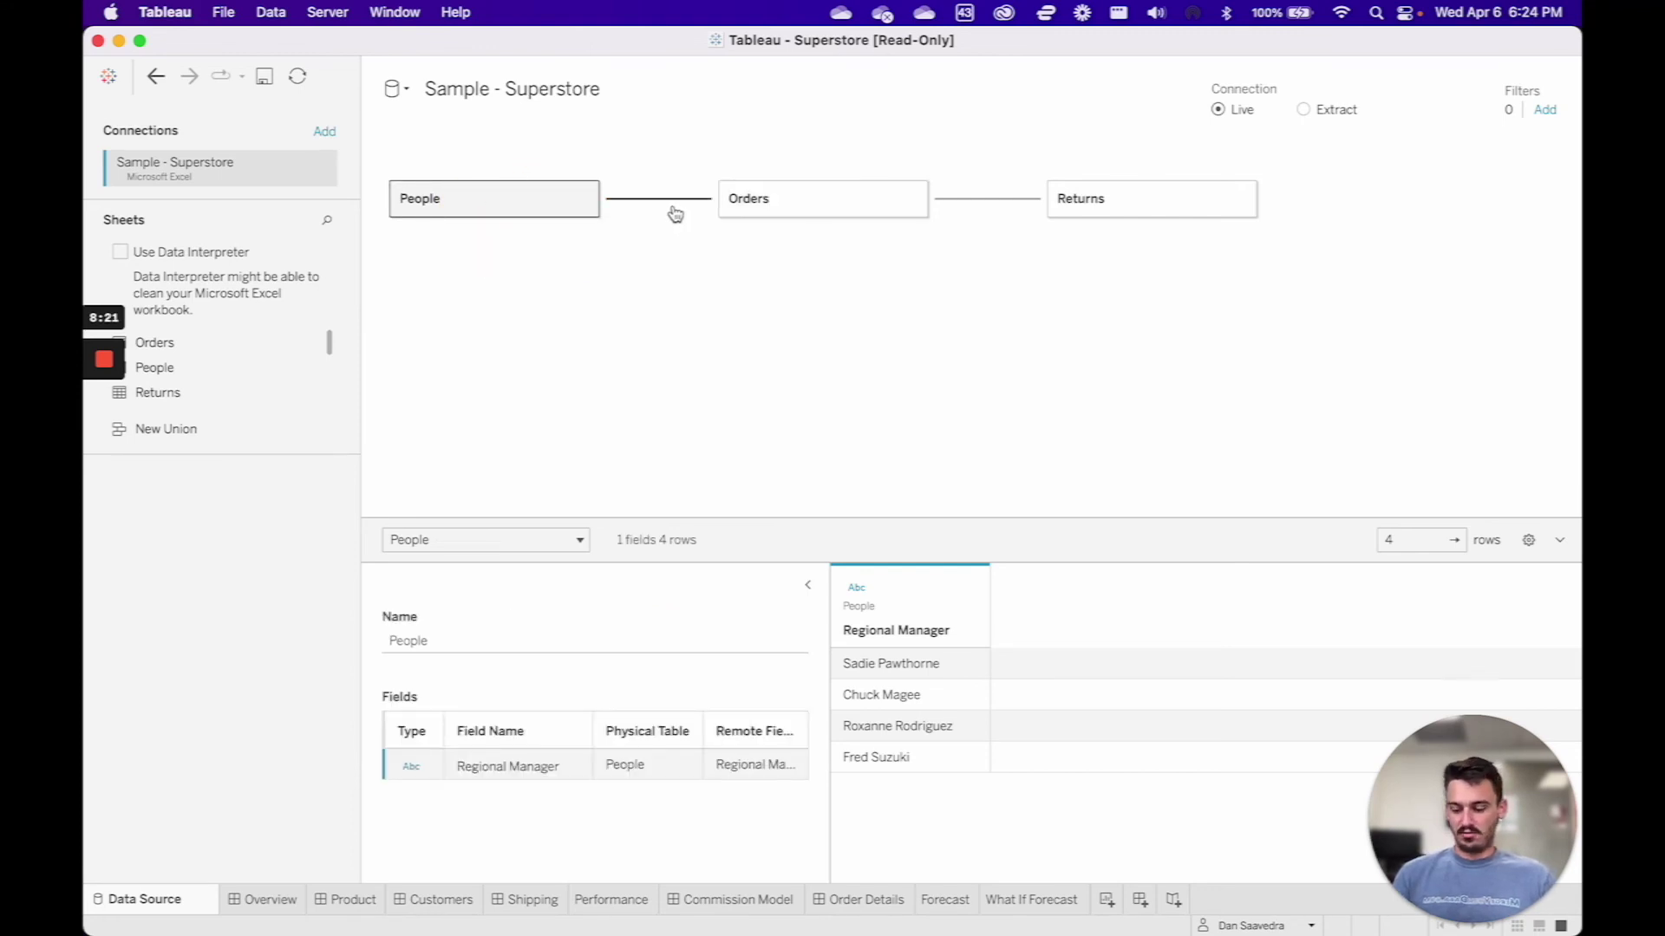
pyautogui.moveTo(673, 212)
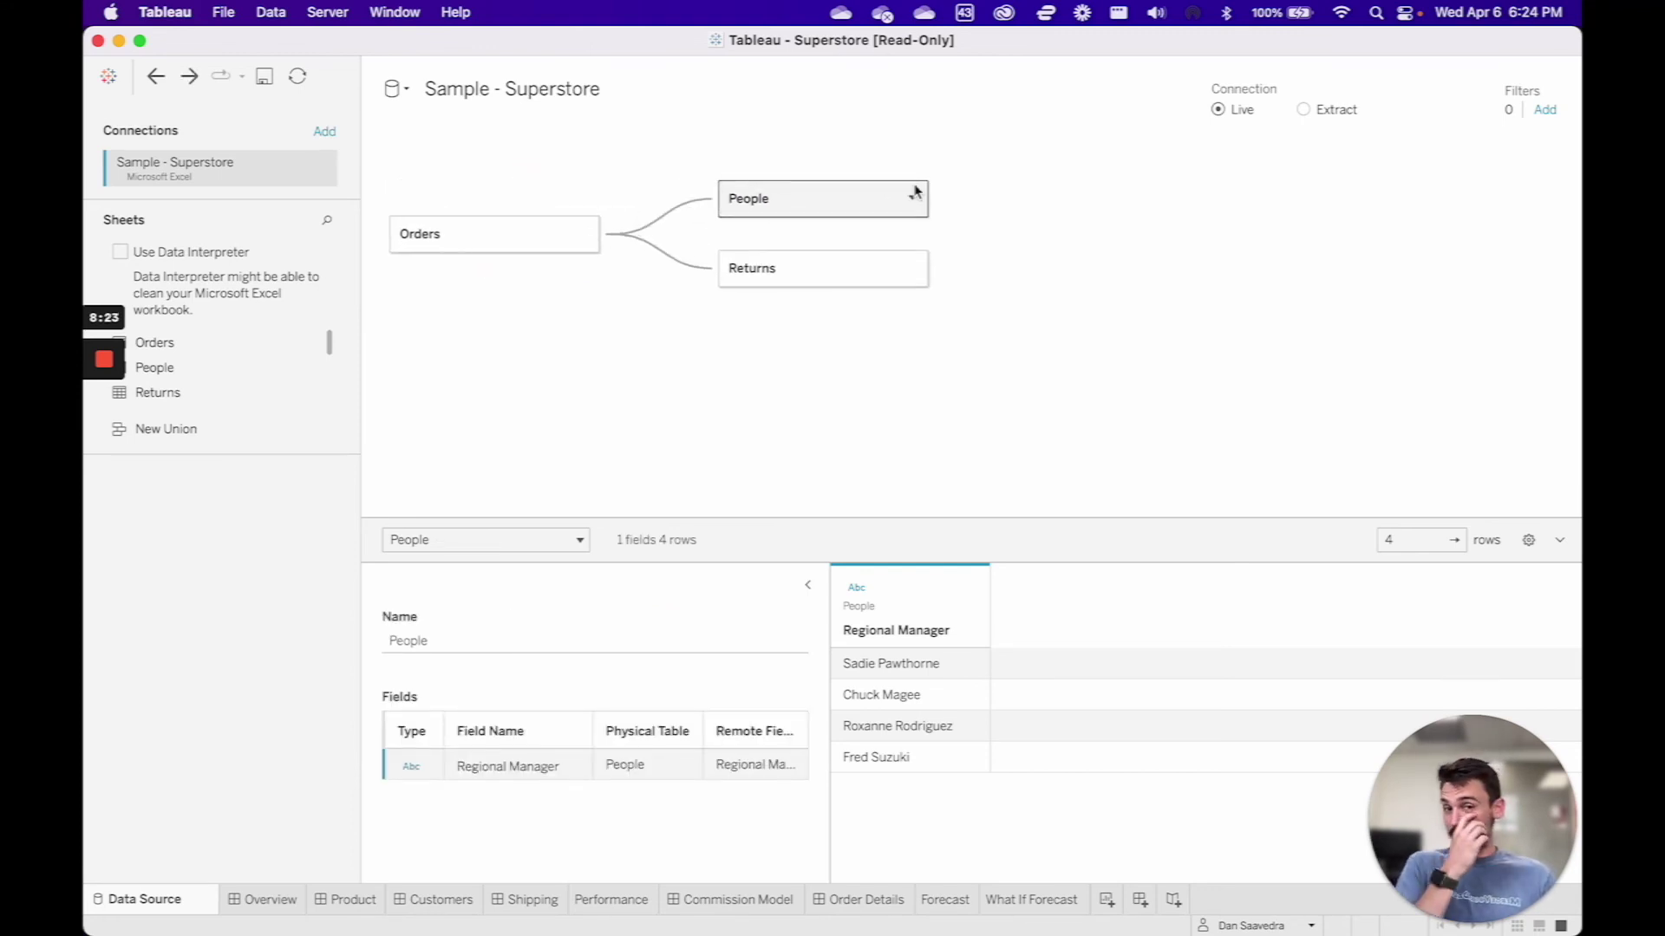
pyautogui.click(579, 241)
pyautogui.click(581, 237)
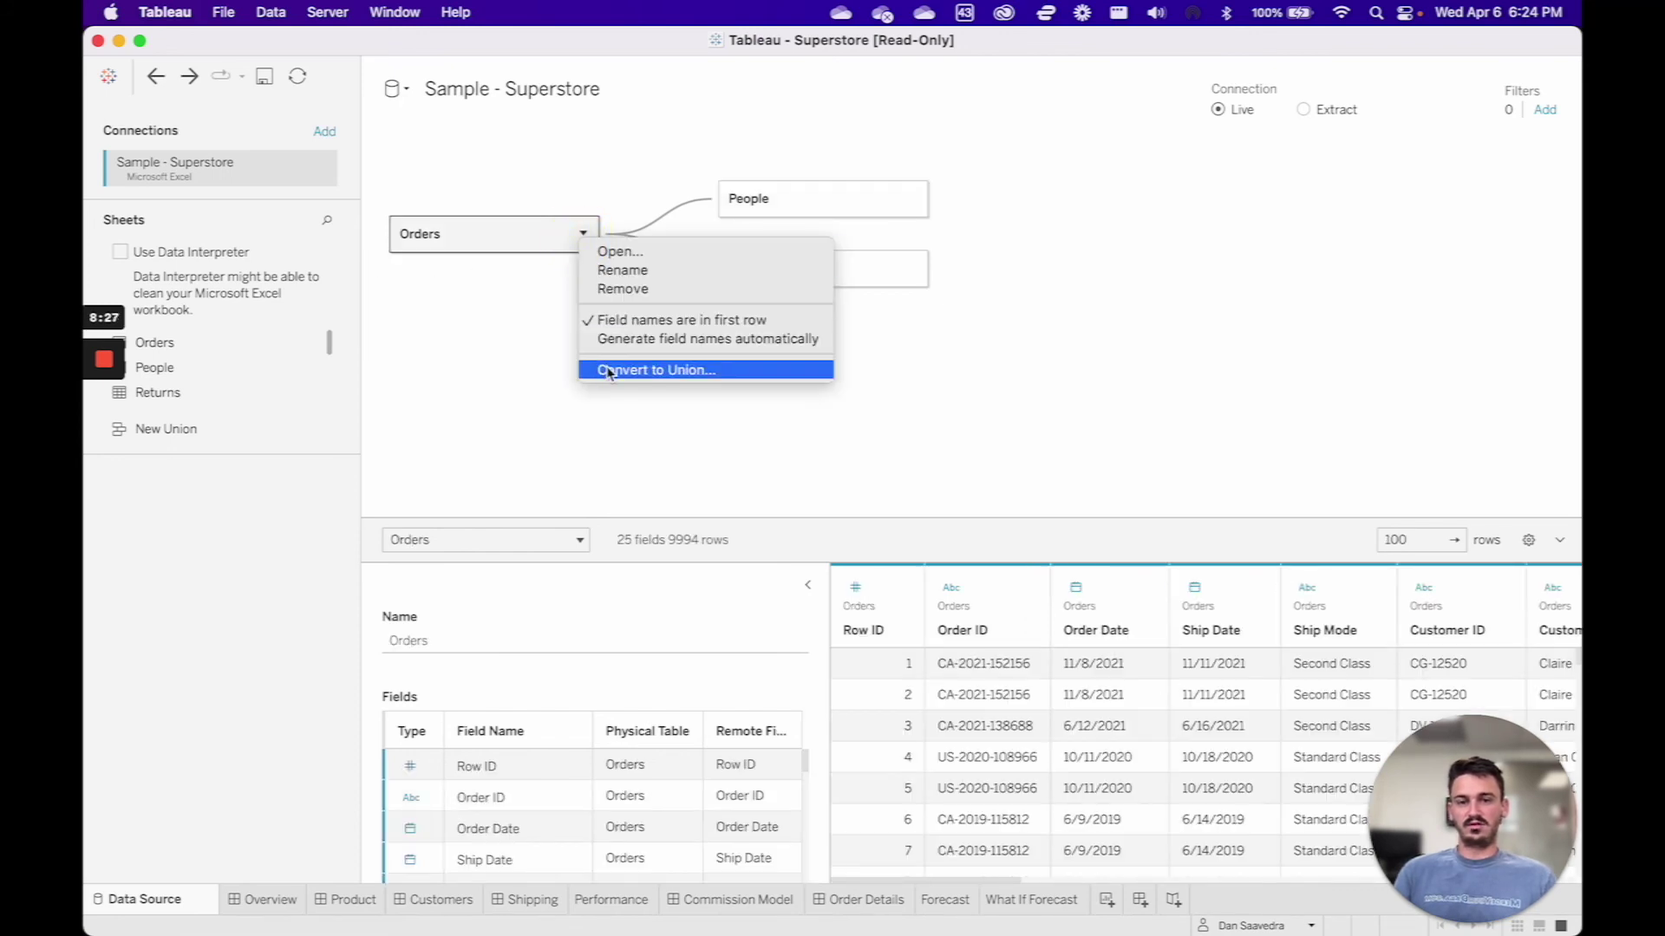
pyautogui.click(559, 287)
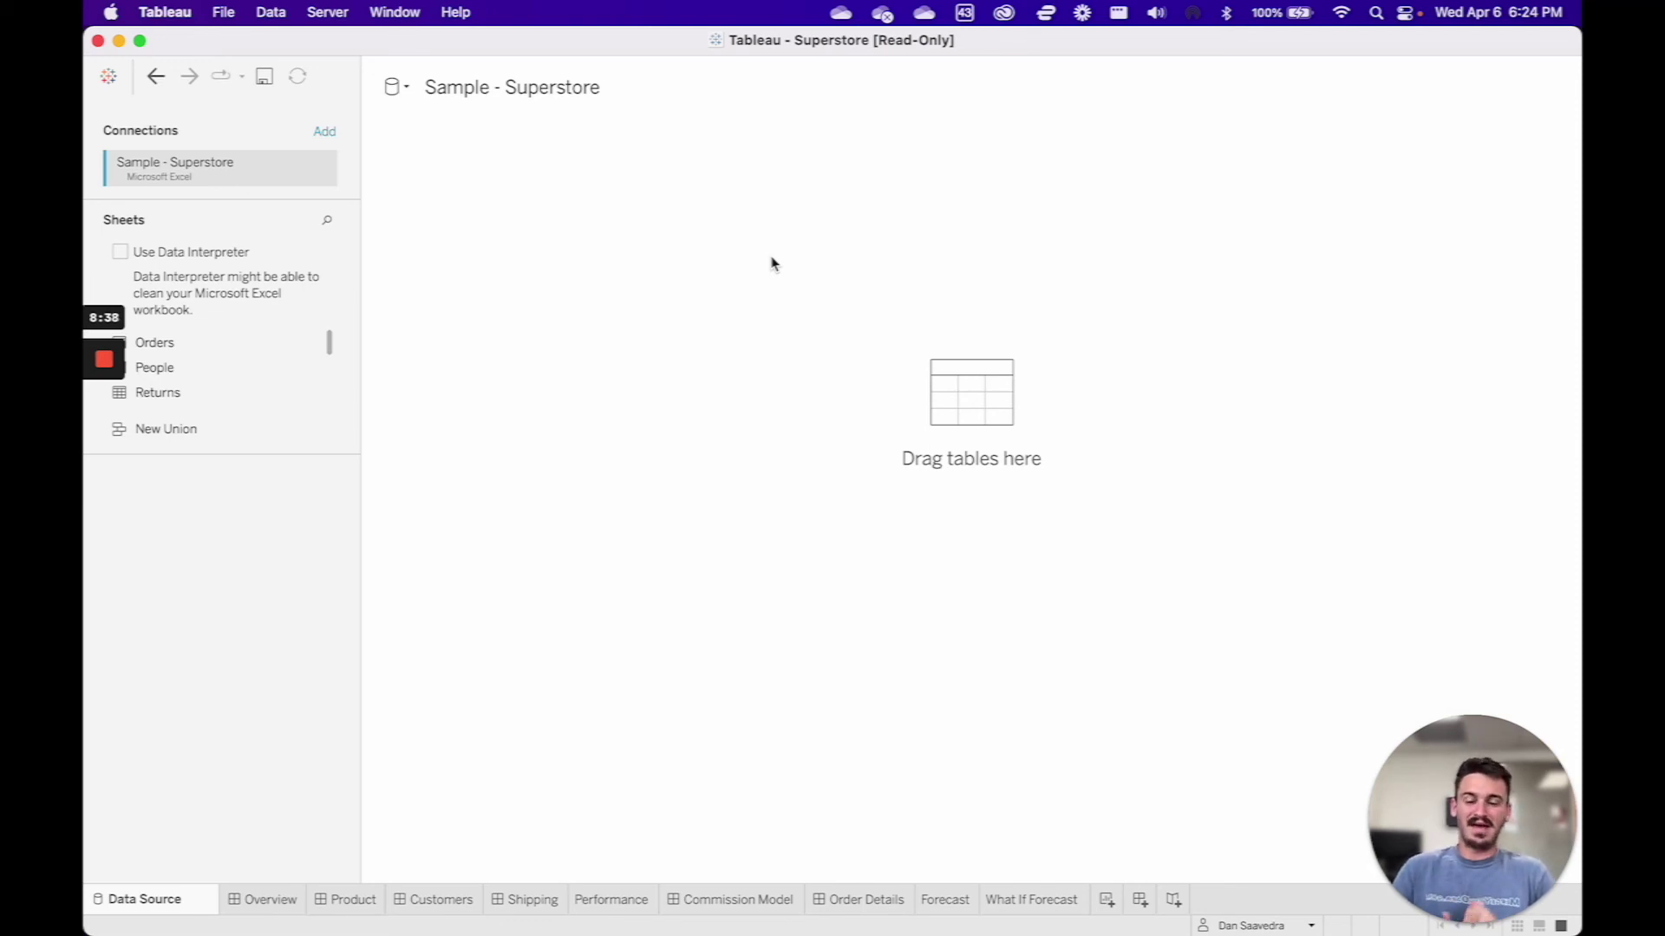
pyautogui.press('super+z')
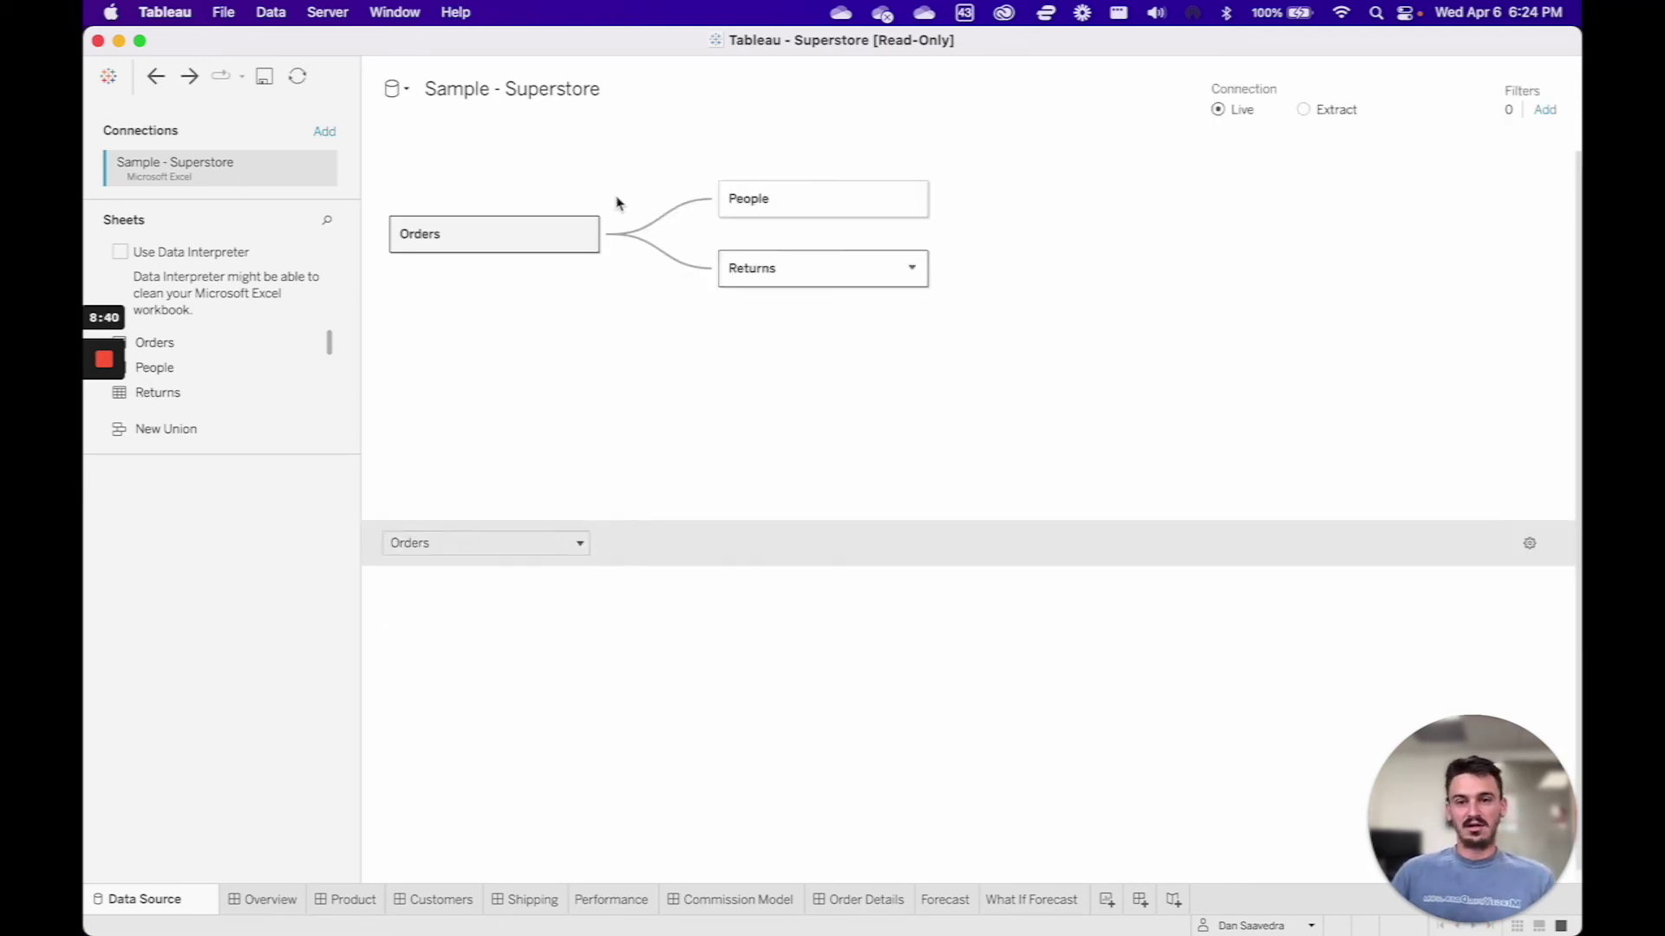